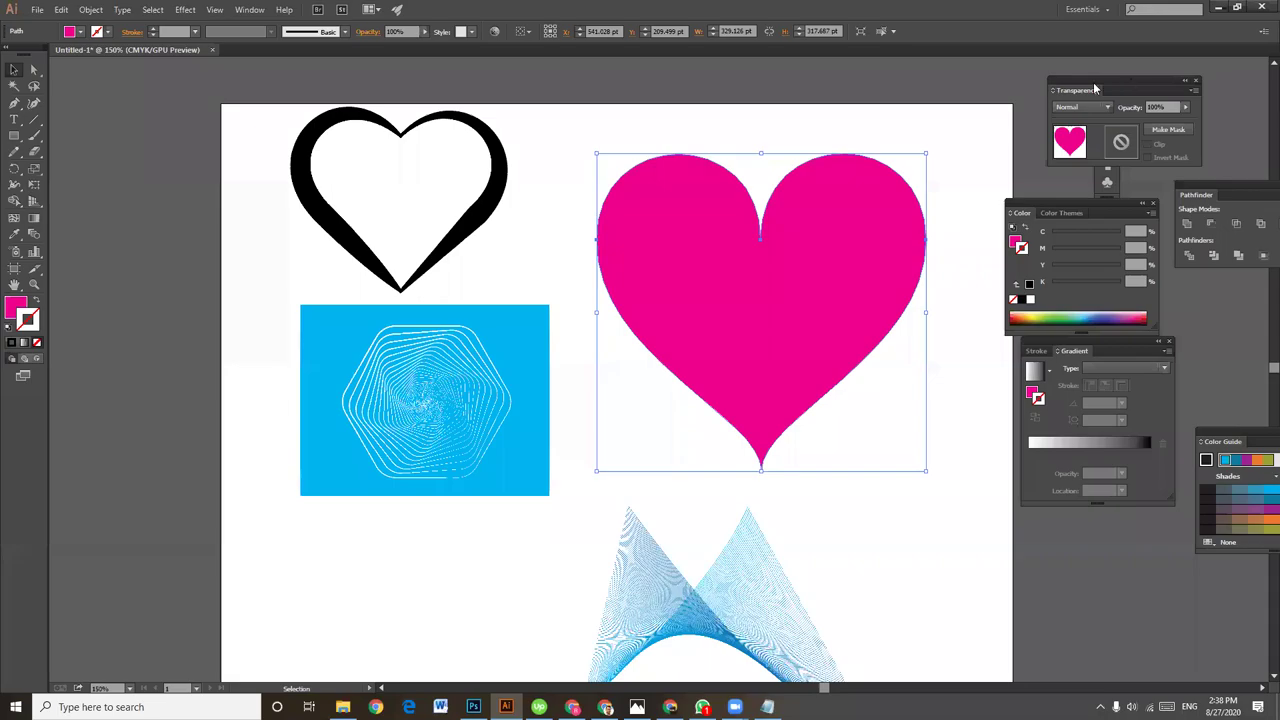
# Drag a corner of the blue triangle blend below the pink heart to scale it up.
pyautogui.click(949, 96)
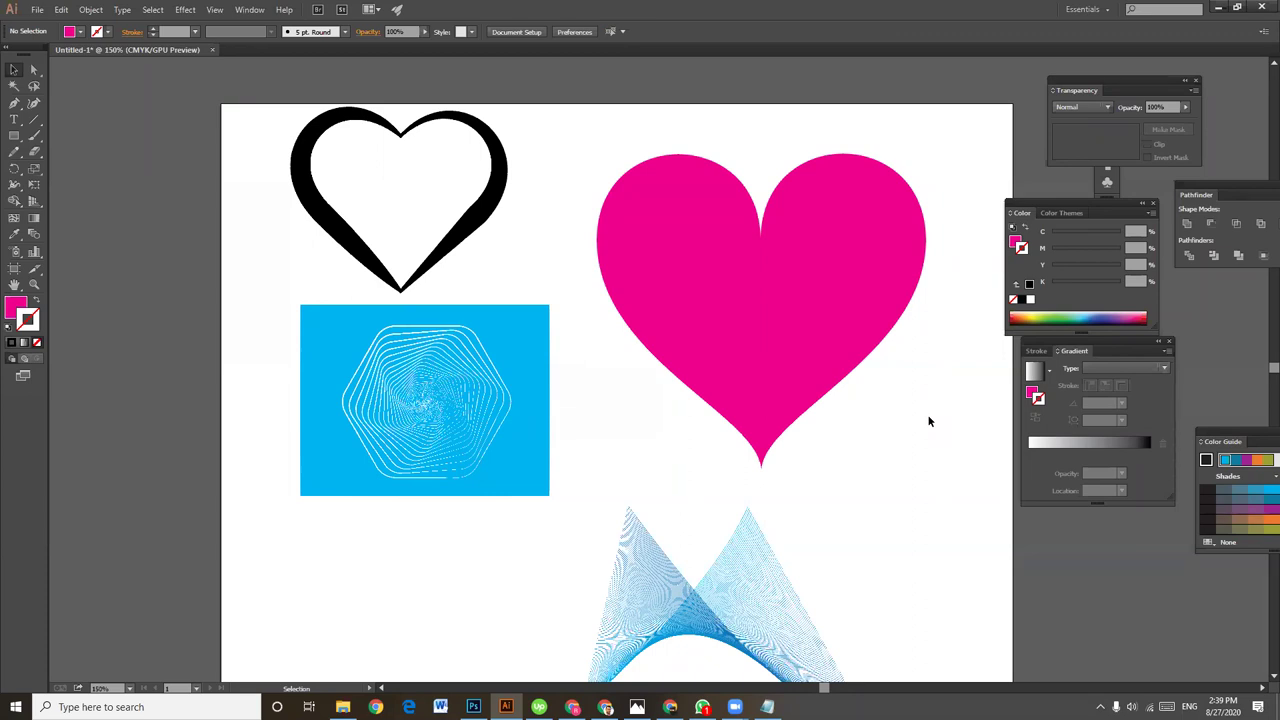
pyautogui.click(446, 364)
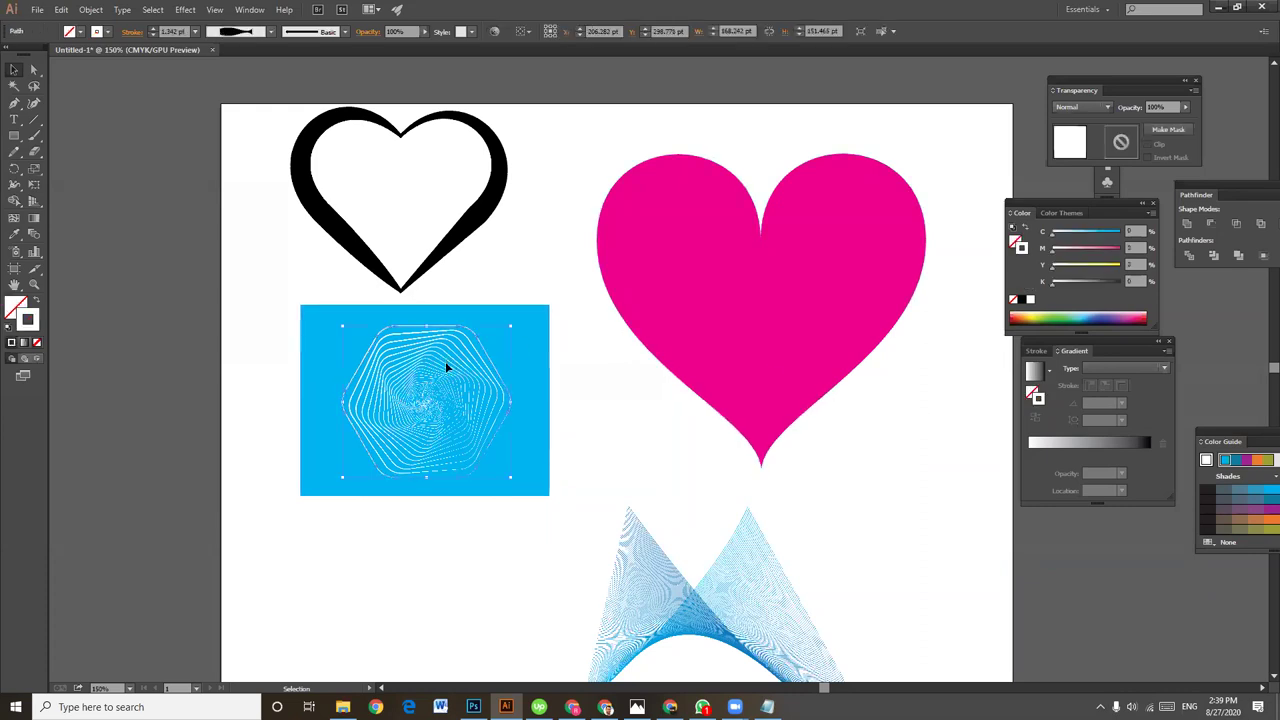
pyautogui.click(651, 571)
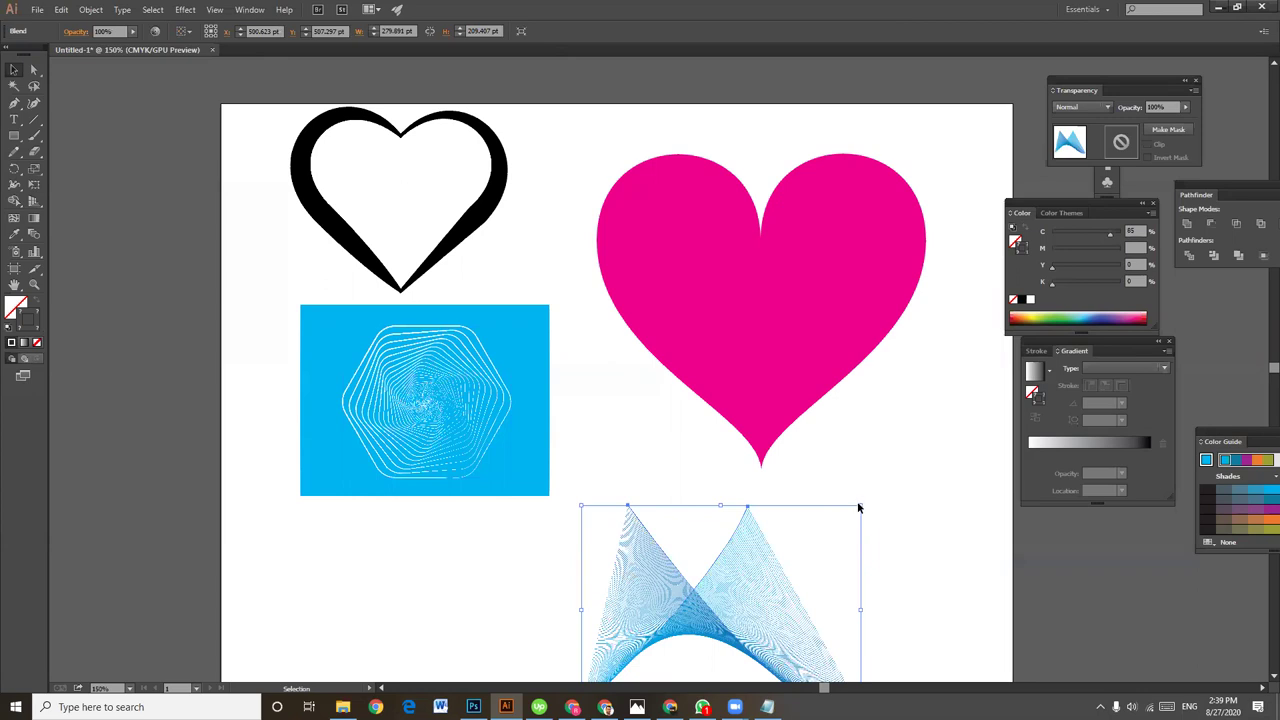
pyautogui.moveTo(862, 505); pyautogui.dragTo(921, 416)
pyautogui.click(921, 416)
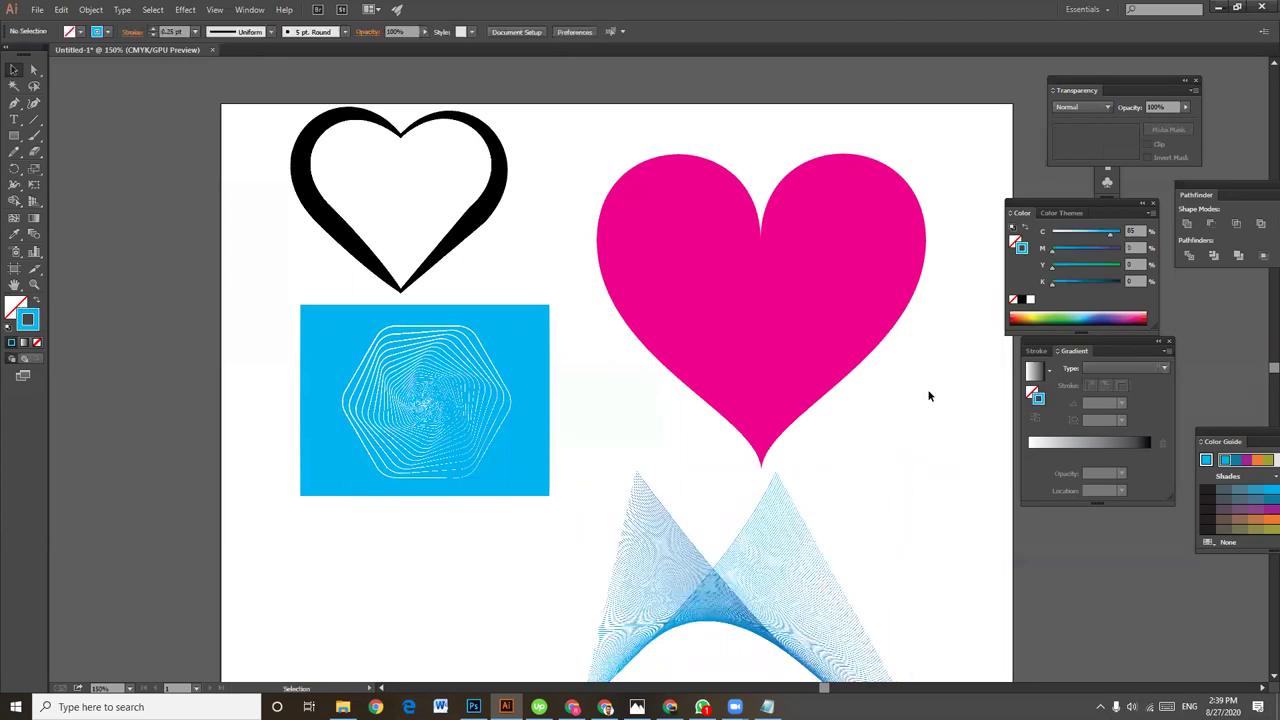
pyautogui.moveTo(794, 494); pyautogui.dragTo(763, 453)
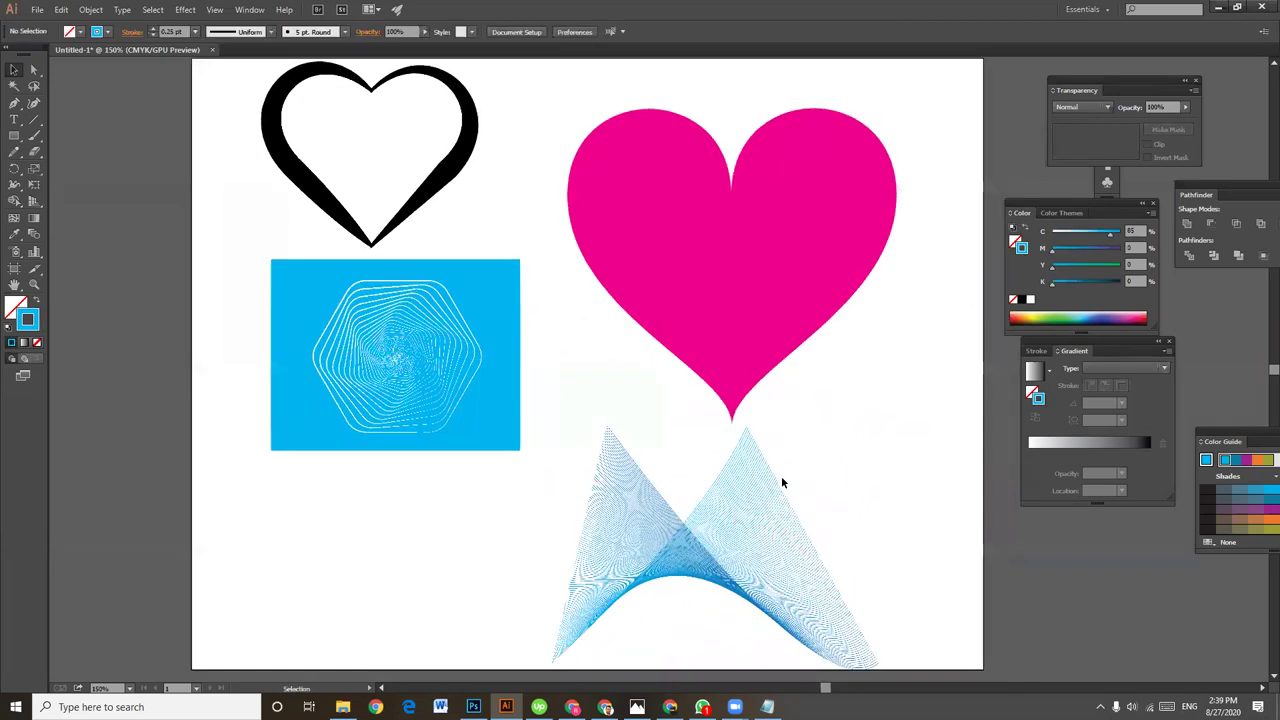
pyautogui.click(37, 10)
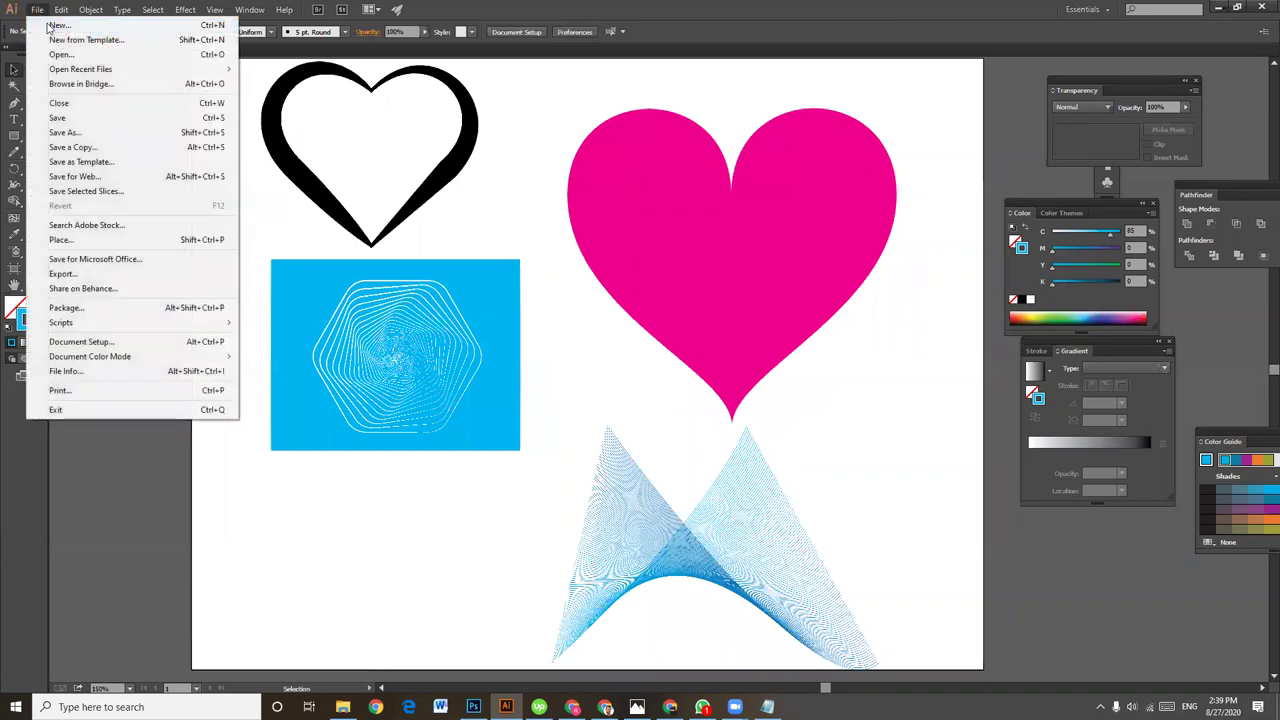
# Create a new document named 'TASK' at A4 size in landscape orientation.
pyautogui.click(58, 25)
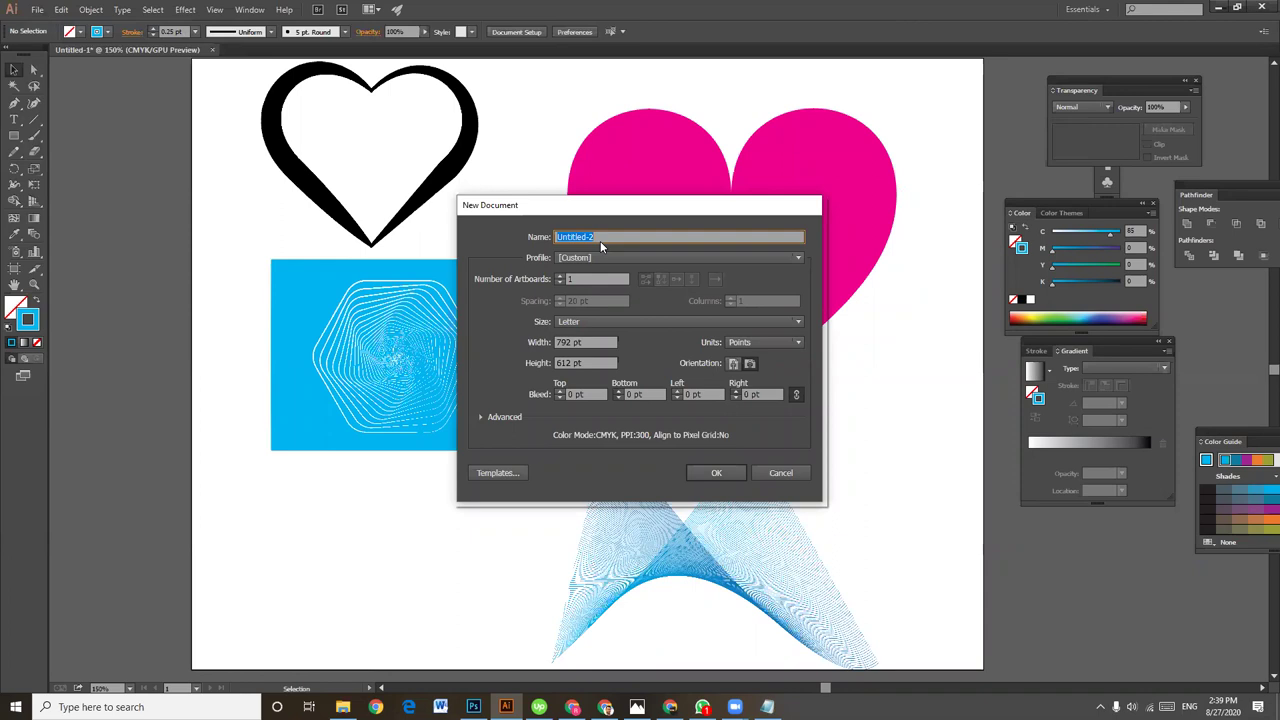
pyautogui.write('t')
pyautogui.press('BackSpace')
pyautogui.write('ASK')
pyautogui.click(751, 363)
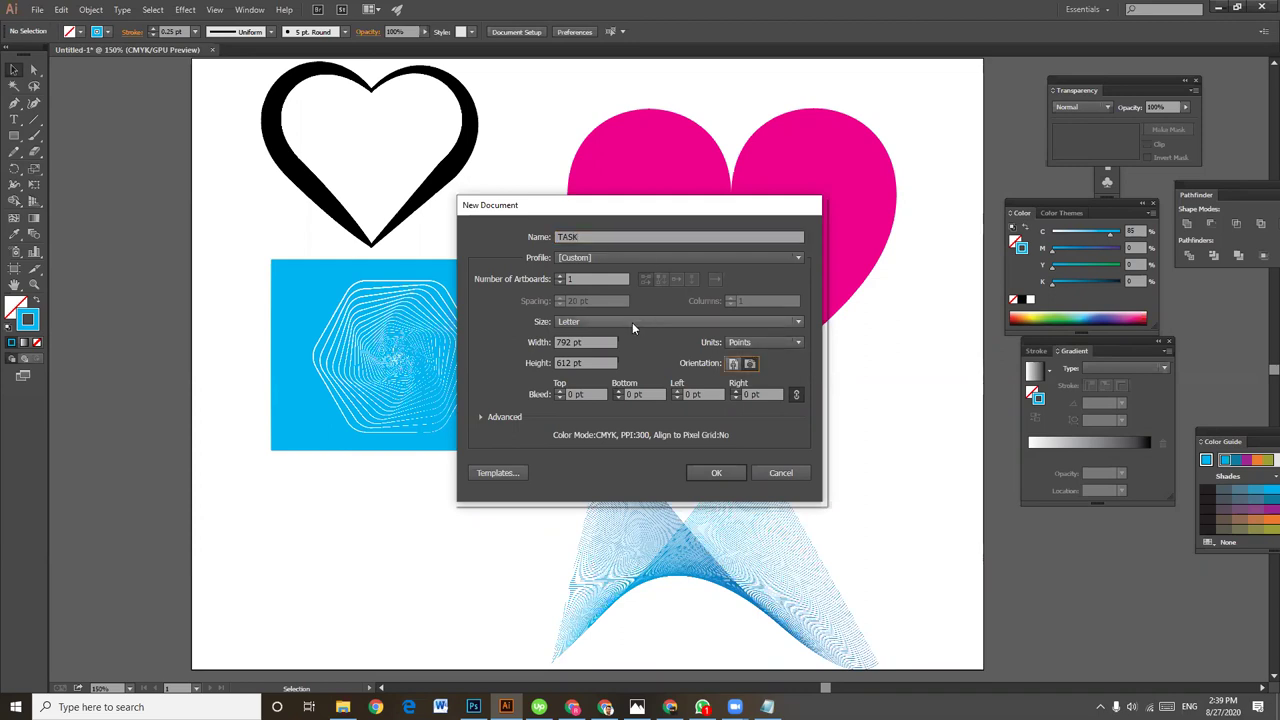
pyautogui.click(632, 322)
pyautogui.click(601, 398)
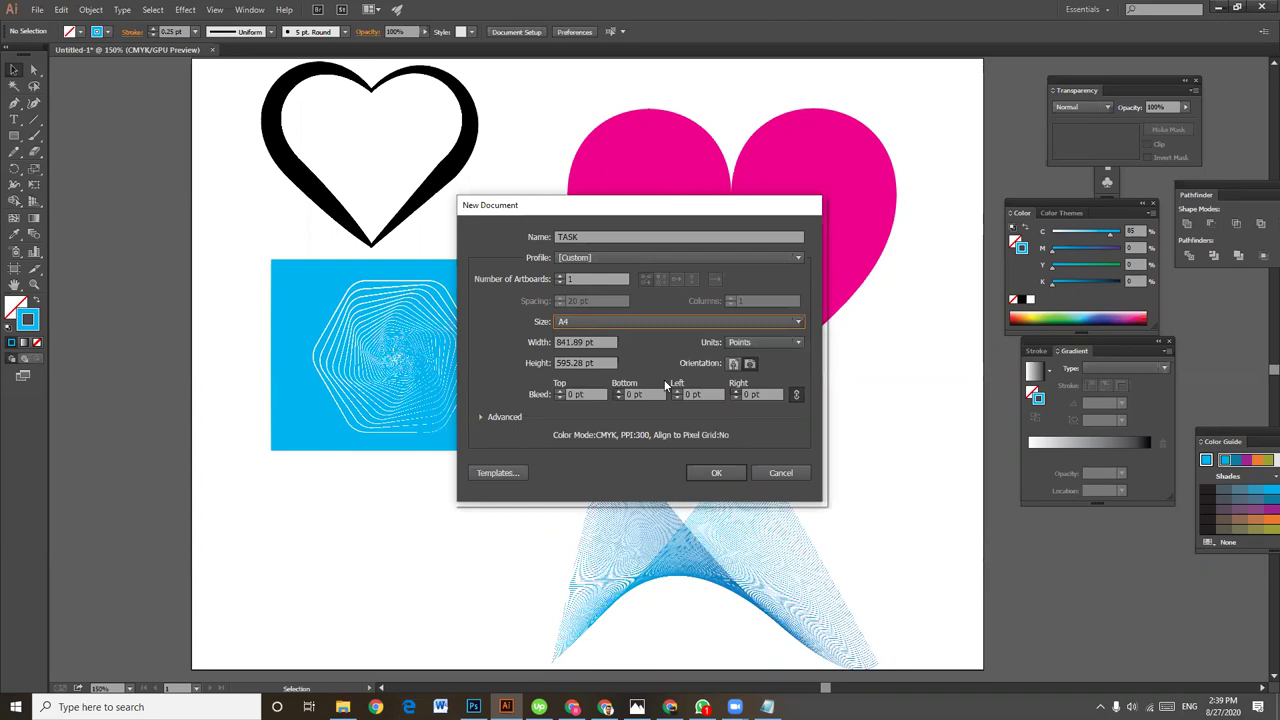
pyautogui.click(751, 364)
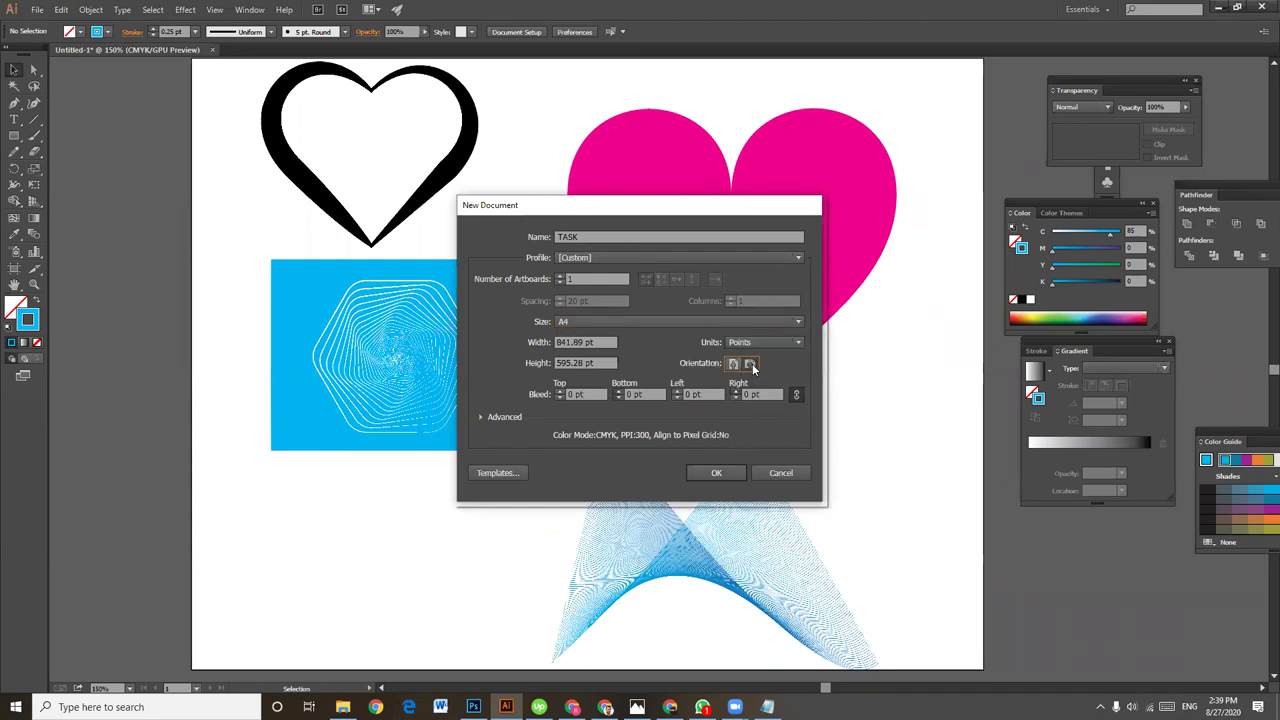
pyautogui.click(718, 473)
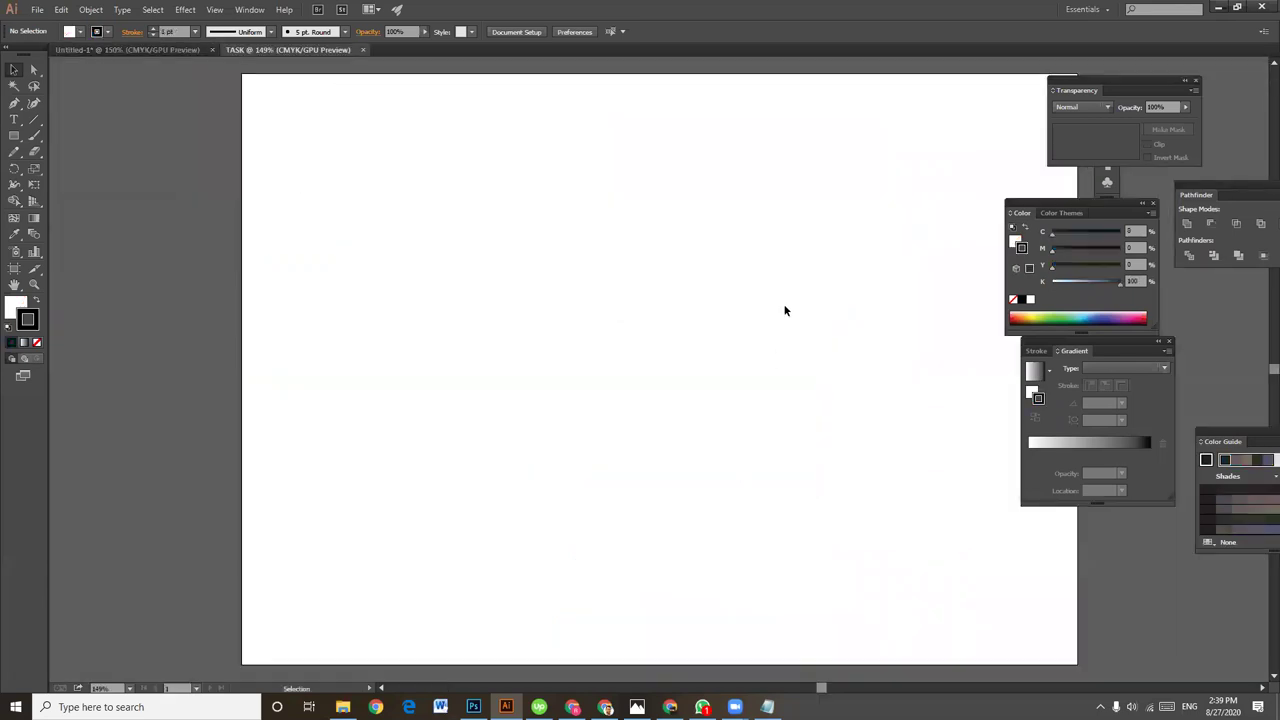
# Draw a square on the artboard and enlarge it to about 212 pt.
pyautogui.moveTo(601, 383)
pyautogui.mouseDown()
pyautogui.moveTo(558, 418)
pyautogui.moveTo(666, 369)
pyautogui.moveTo(569, 394)
pyautogui.moveTo(577, 357)
pyautogui.mouseUp()
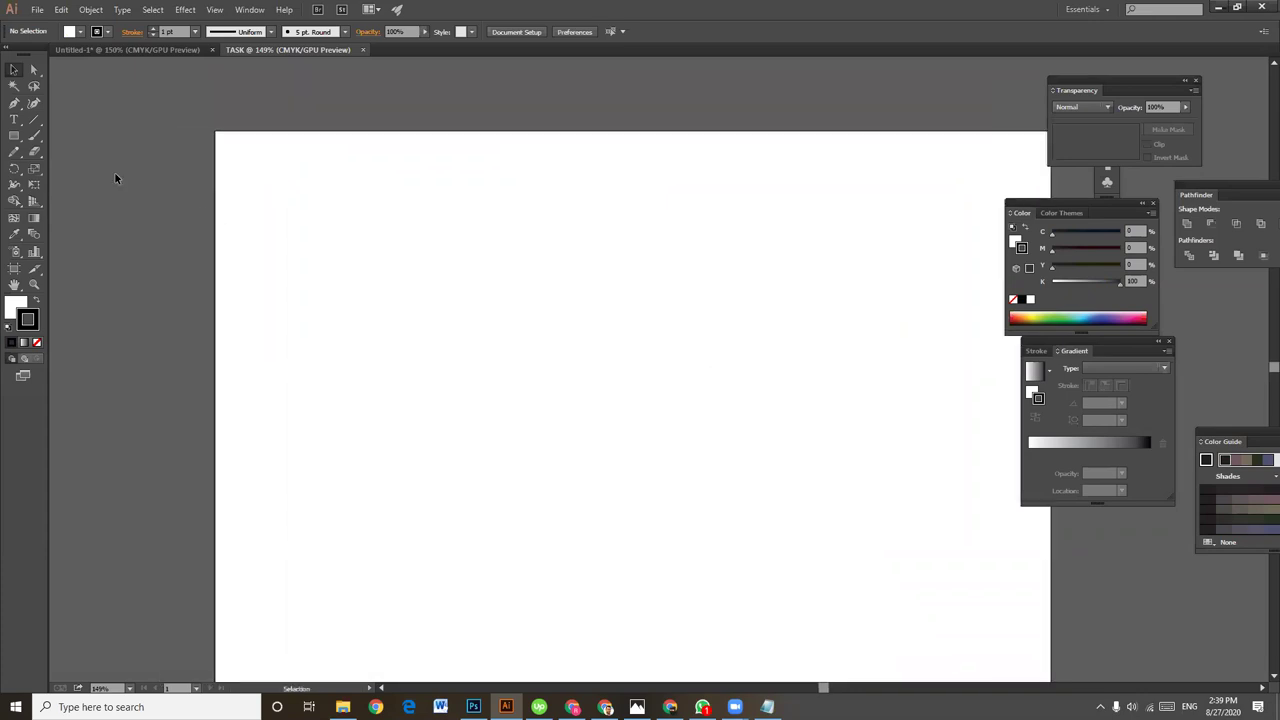
pyautogui.click(14, 135)
pyautogui.moveTo(314, 237); pyautogui.dragTo(492, 413)
pyautogui.click(14, 69)
pyautogui.click(597, 348)
pyautogui.moveTo(302, 218); pyautogui.dragTo(452, 418)
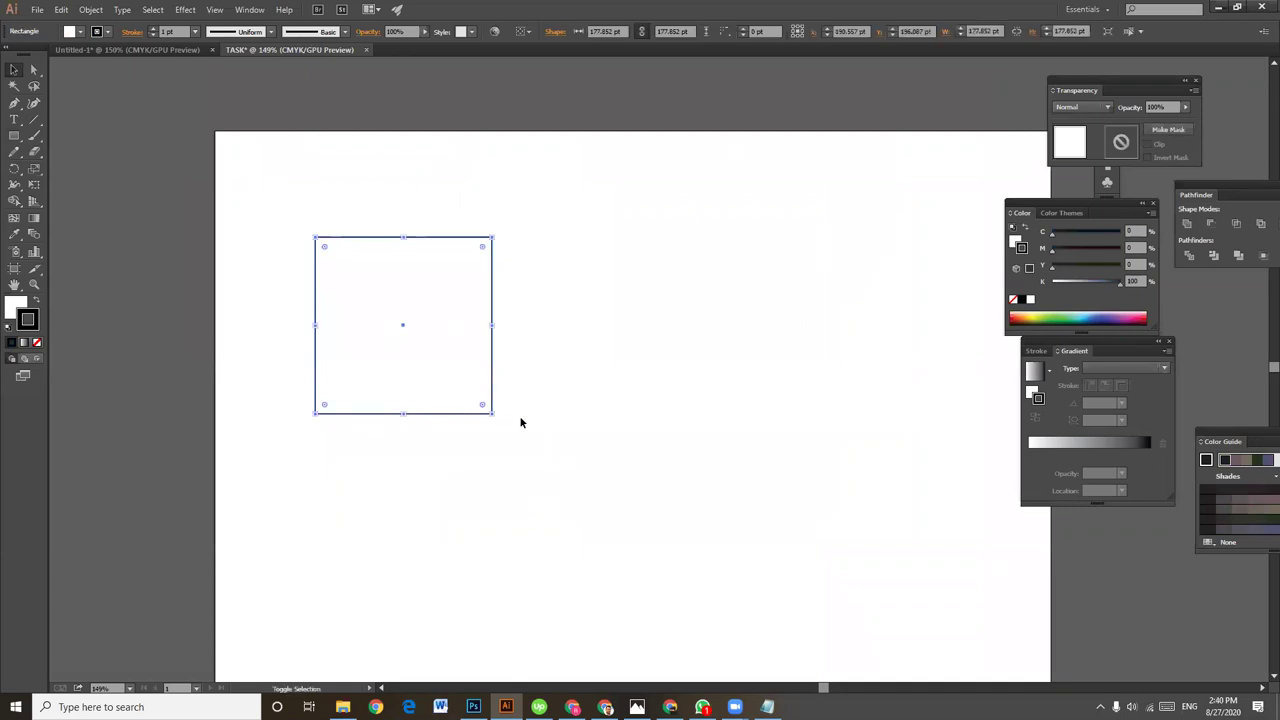
pyautogui.moveTo(492, 413); pyautogui.dragTo(526, 453)
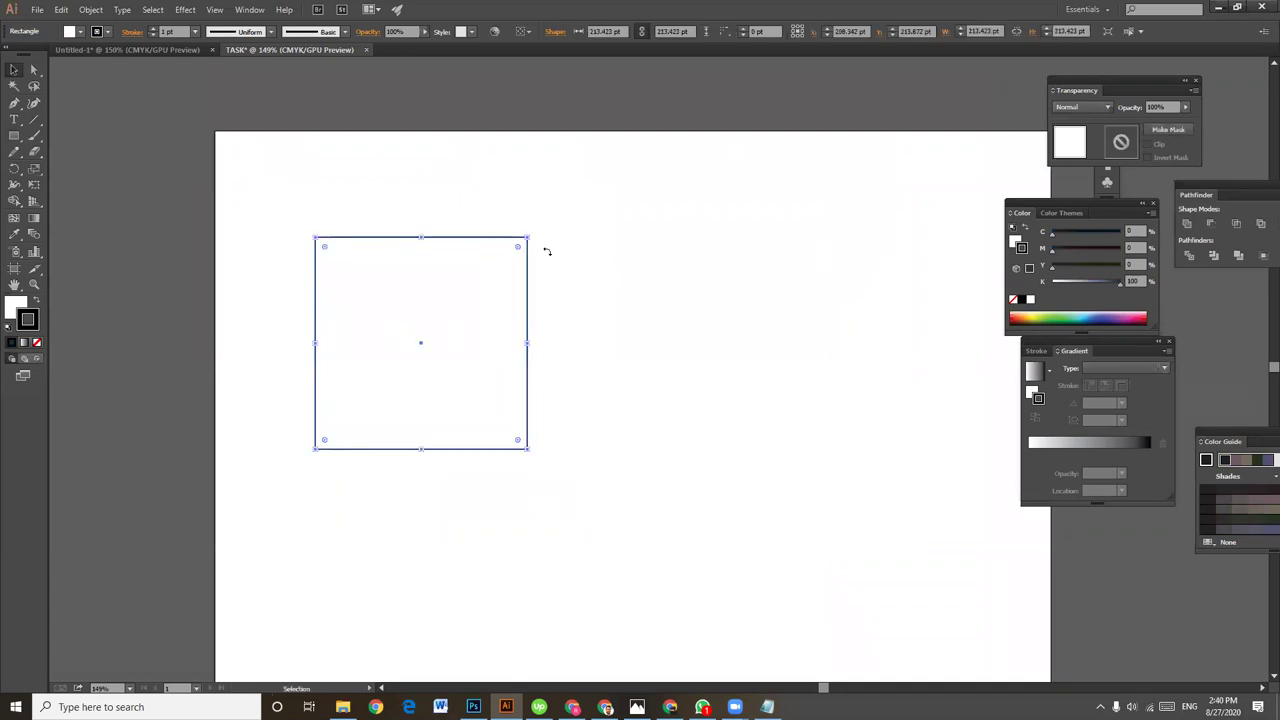
# Rotate the square 45° into a diamond, redoing the first attempt.
pyautogui.moveTo(543, 251)
pyautogui.mouseDown()
pyautogui.moveTo(582, 406)
pyautogui.moveTo(586, 363)
pyautogui.mouseUp()
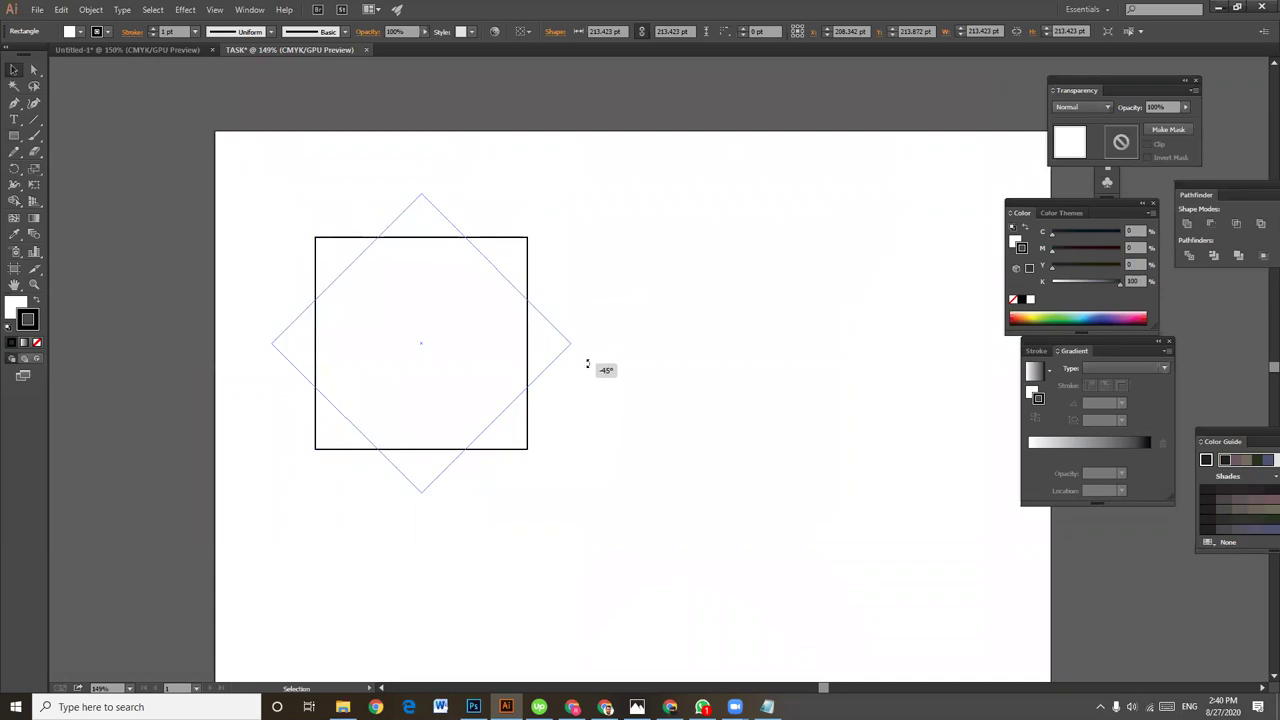
pyautogui.click(823, 390)
pyautogui.moveTo(521, 176); pyautogui.dragTo(242, 443)
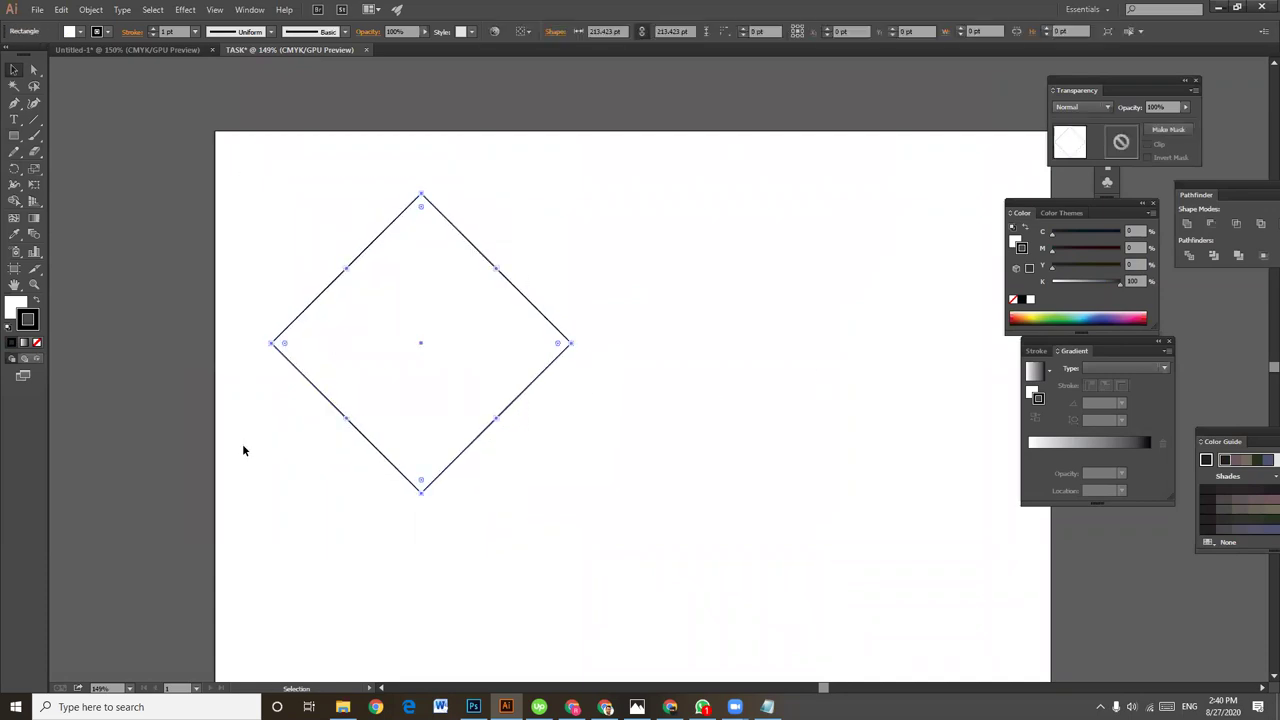
pyautogui.hotkey('ctrl', 'z')
pyautogui.press('v')
pyautogui.click(414, 228)
pyautogui.moveTo(316, 157); pyautogui.dragTo(501, 460)
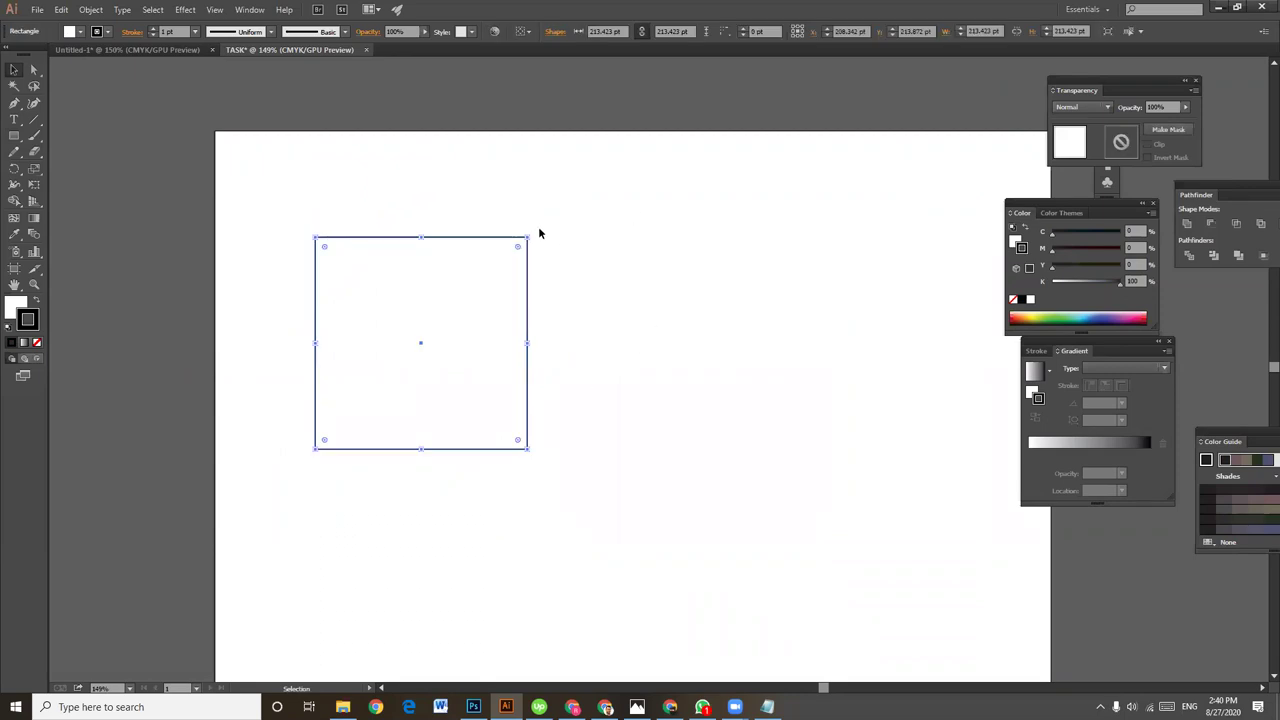
pyautogui.moveTo(531, 234)
pyautogui.mouseDown()
pyautogui.moveTo(592, 338)
pyautogui.moveTo(626, 479)
pyautogui.mouseUp()
pyautogui.click(360, 171)
# Reselect the diamond and nudge it slightly upward.
pyautogui.click(503, 334)
pyautogui.click(670, 358)
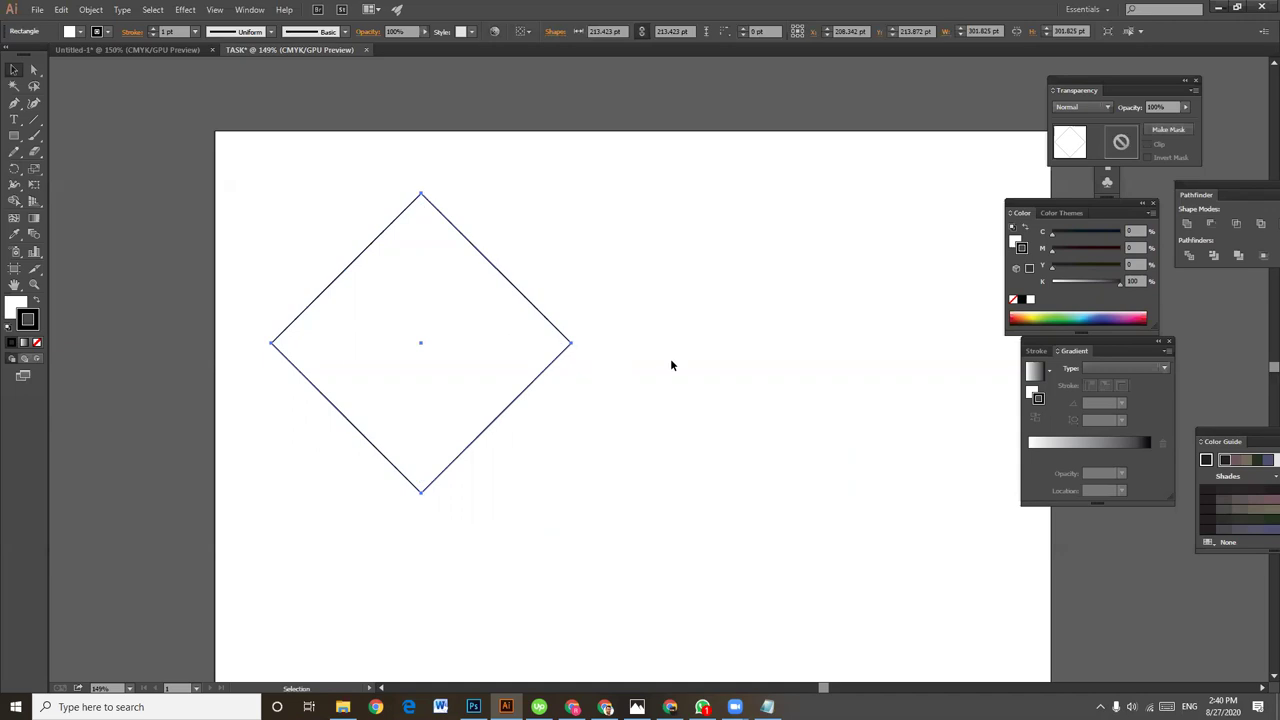
pyautogui.moveTo(311, 197); pyautogui.dragTo(632, 451)
pyautogui.click(632, 451)
pyautogui.moveTo(314, 177); pyautogui.dragTo(561, 425)
pyautogui.press('Up')
pyautogui.press('Up')
pyautogui.press('Up')
pyautogui.press('Up')
pyautogui.press('Up')
pyautogui.press('Up')
pyautogui.press('Up')
pyautogui.press('Up')
pyautogui.press('Up')
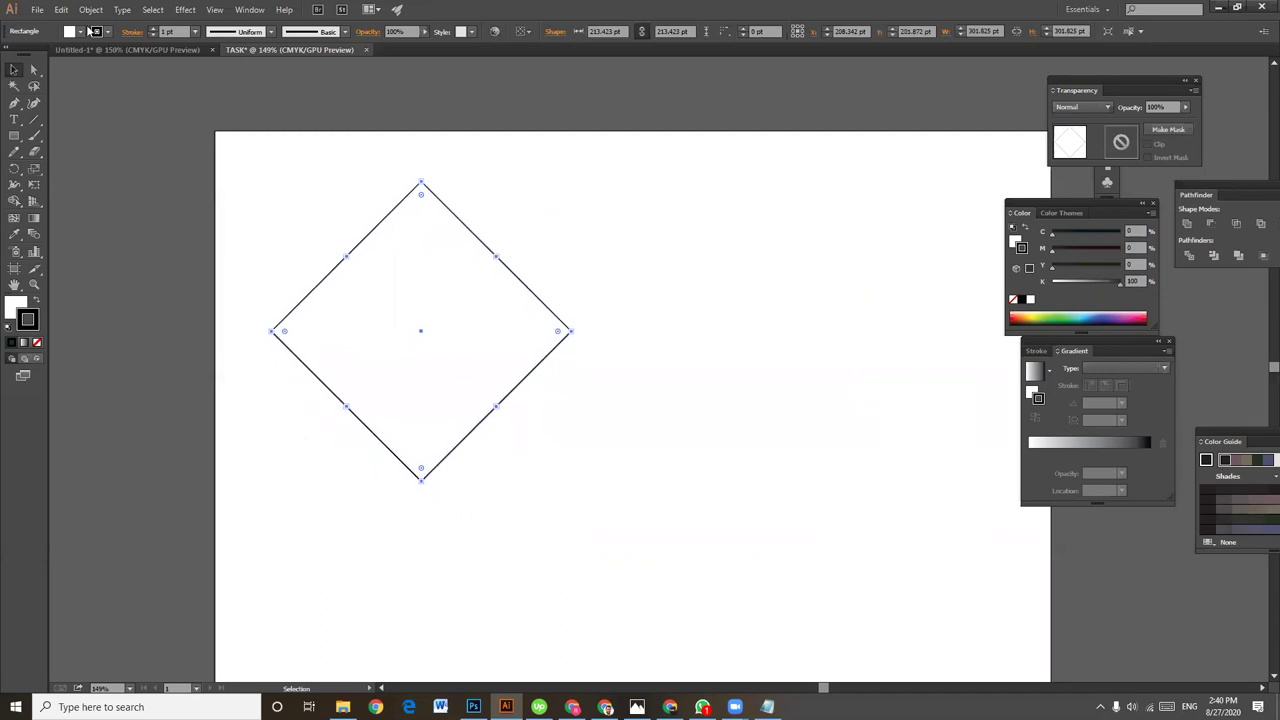
pyautogui.click(15, 104)
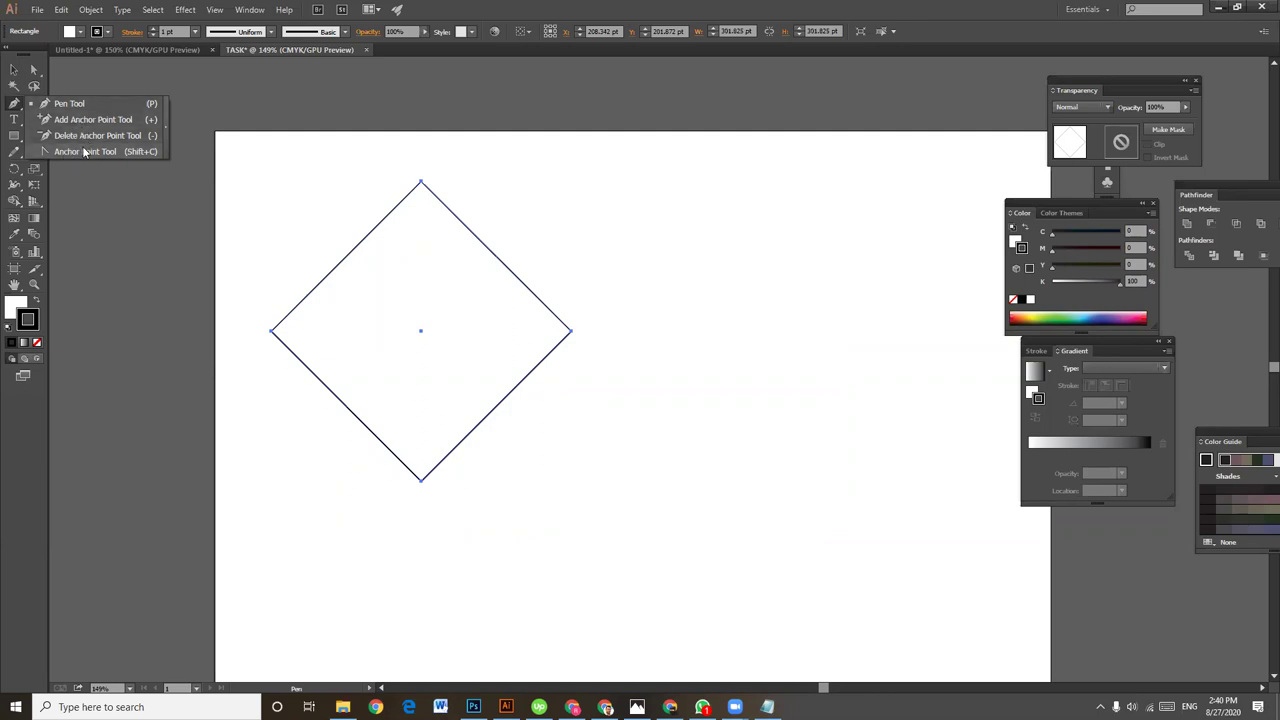
# Curve the diamond's upper-right side outward into a rounded lobe with the Anchor Point tool.
pyautogui.click(84, 152)
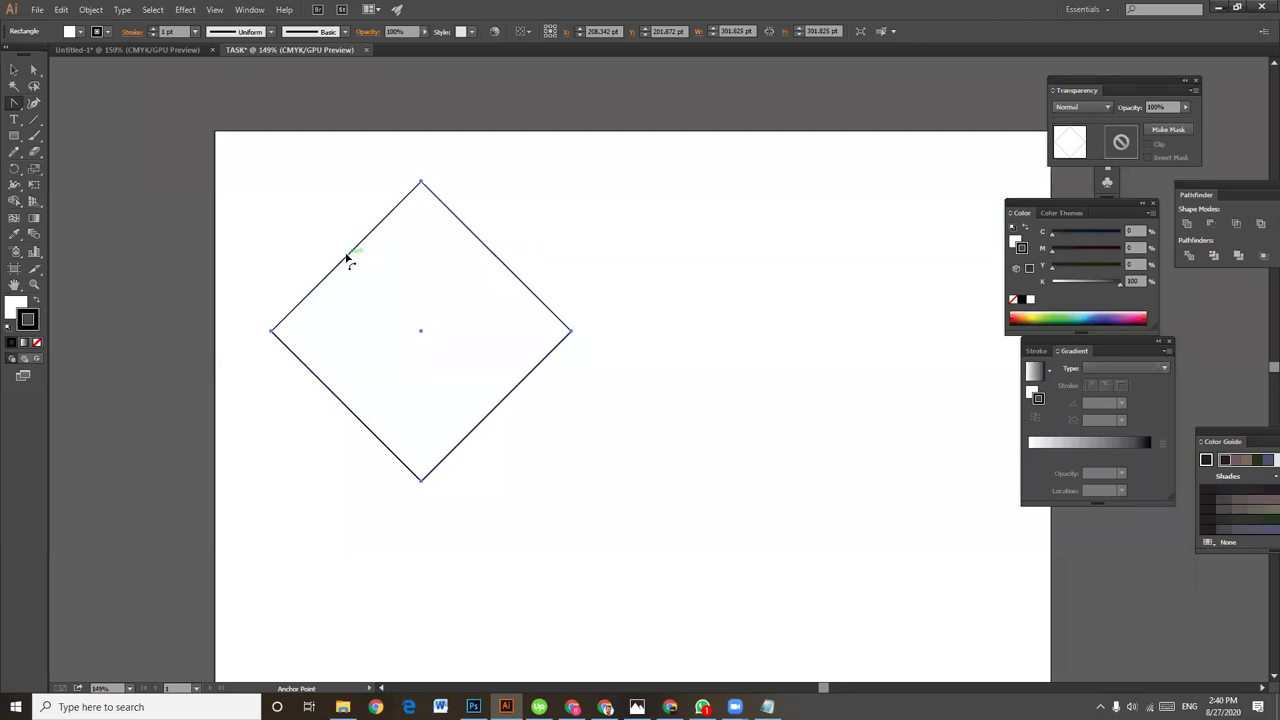
pyautogui.moveTo(505, 263); pyautogui.dragTo(568, 214)
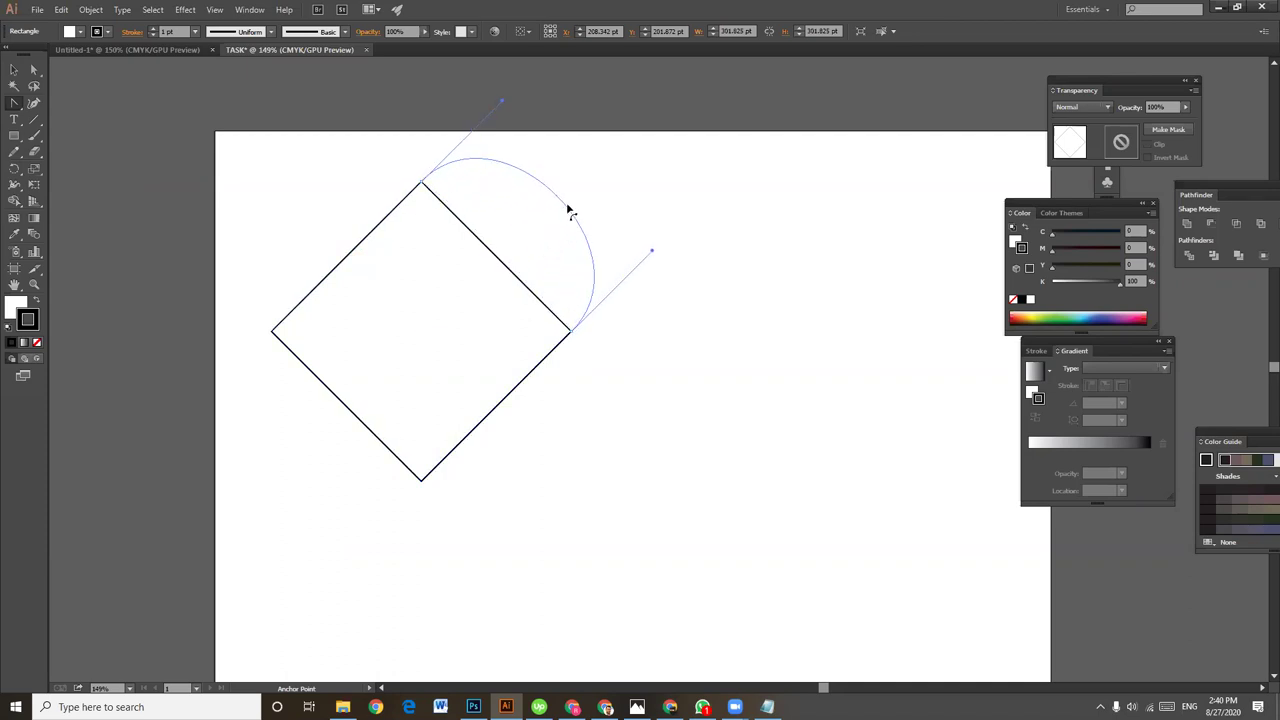
pyautogui.moveTo(568, 214); pyautogui.dragTo(573, 208)
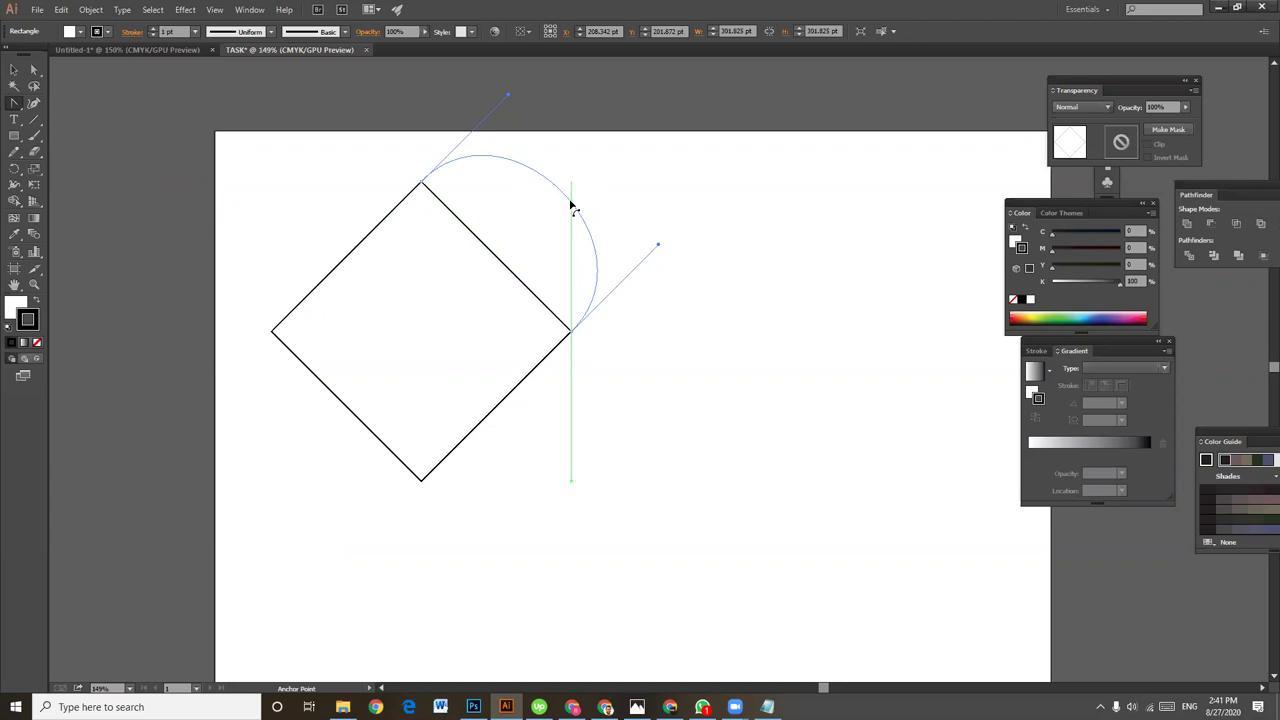
pyautogui.moveTo(572, 207); pyautogui.dragTo(572, 207)
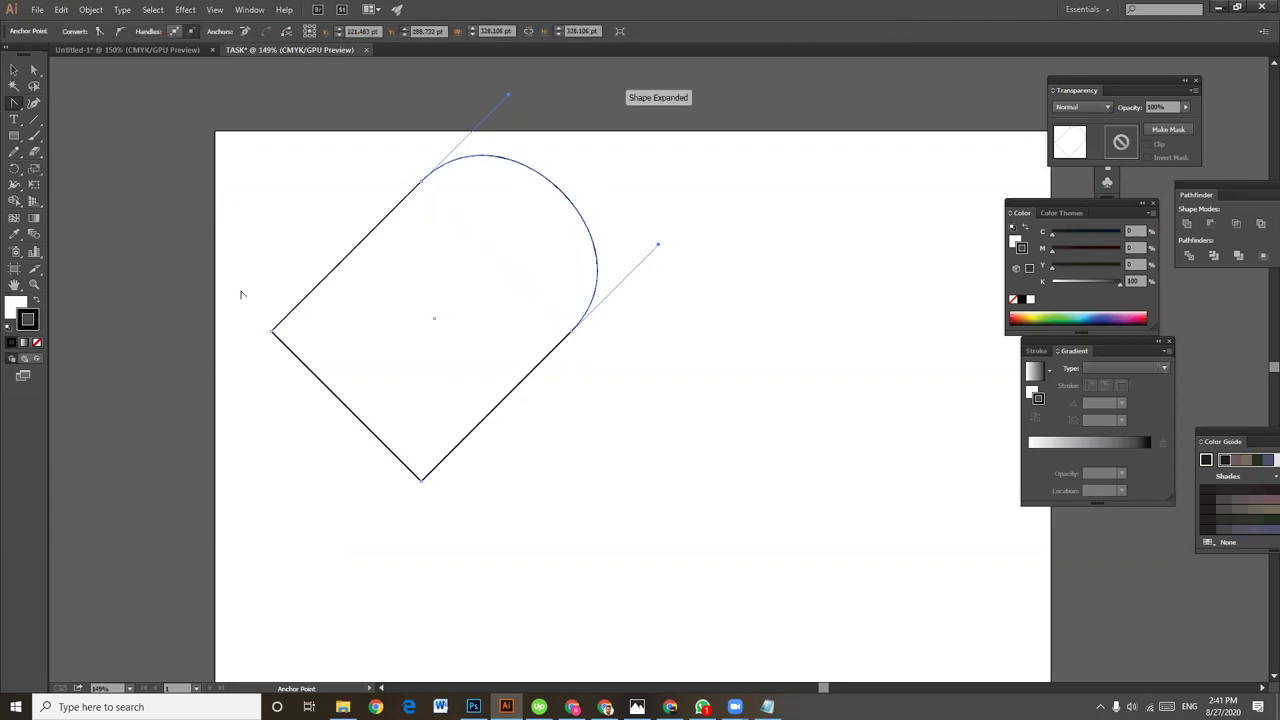
# Pull the upper-left side into a matching lobe and deselect the heart.
pyautogui.click(332, 273)
pyautogui.moveTo(332, 273); pyautogui.dragTo(277, 230)
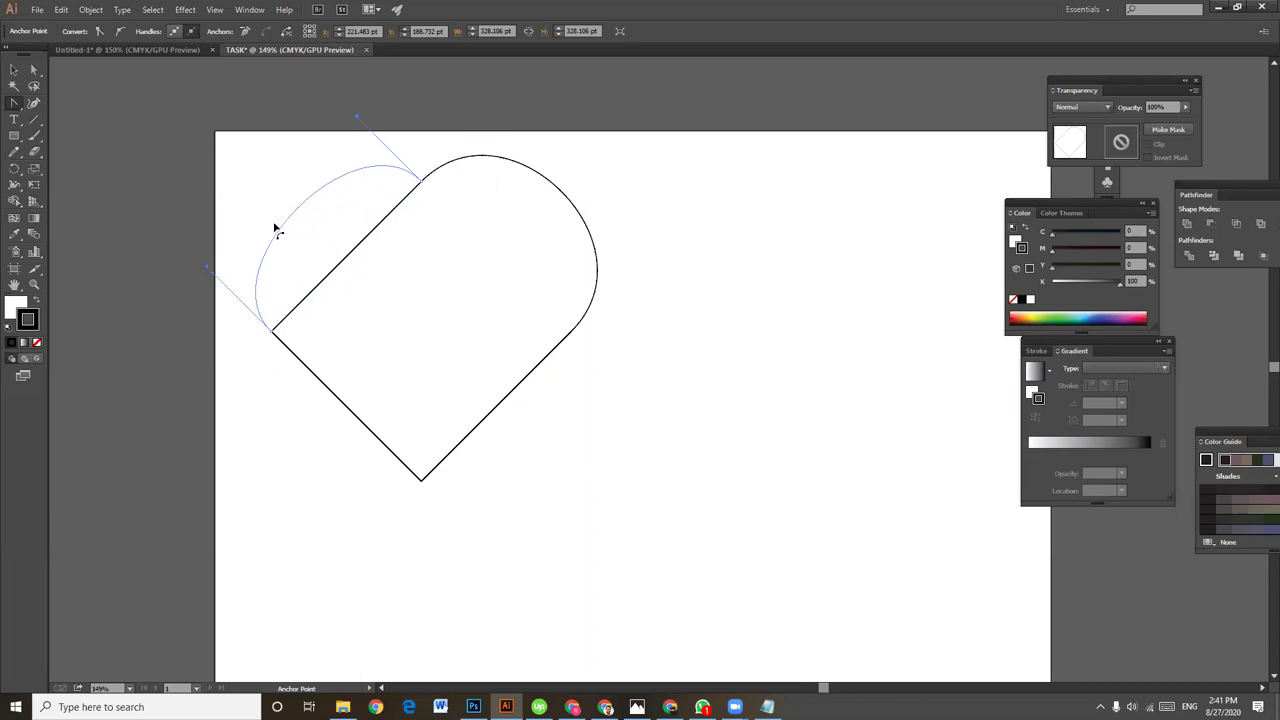
pyautogui.moveTo(277, 230)
pyautogui.mouseDown()
pyautogui.moveTo(246, 206)
pyautogui.moveTo(270, 230)
pyautogui.moveTo(272, 194)
pyautogui.mouseUp()
pyautogui.click(14, 70)
pyautogui.click(654, 351)
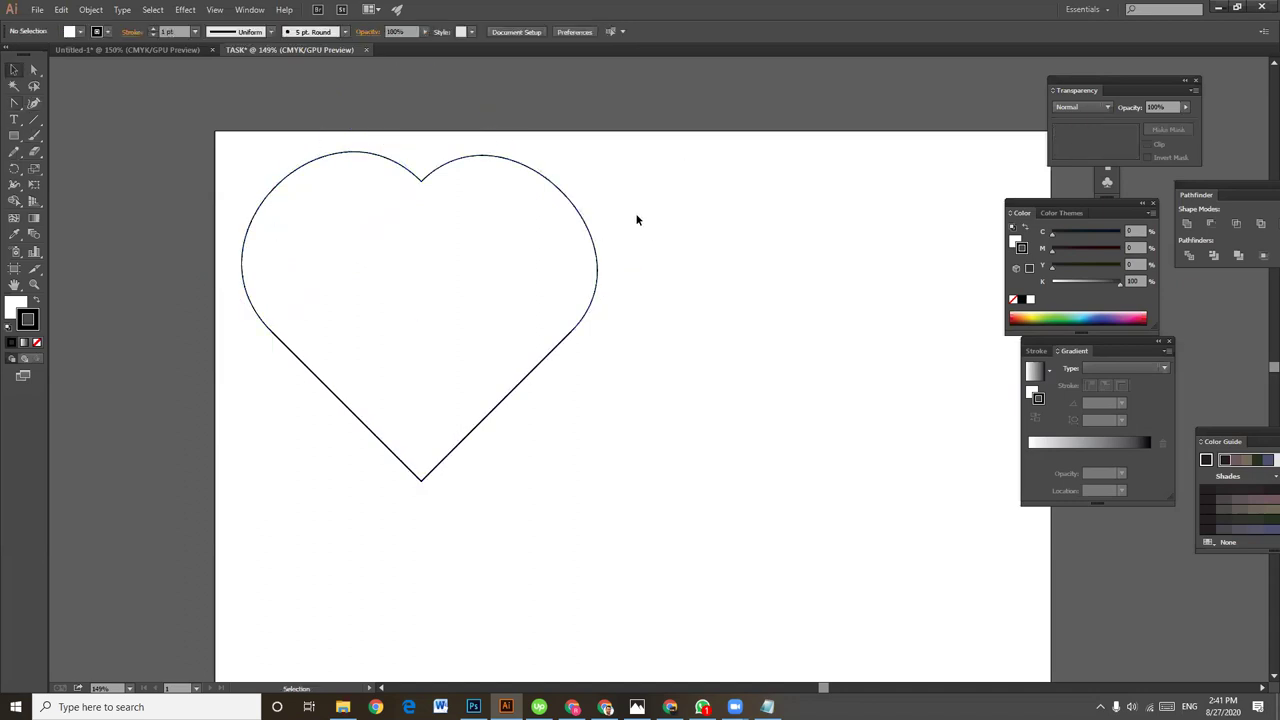
# Scale the heart down to about 233.7 × 216.5 pt and move it to the artboard's top-left.
pyautogui.moveTo(637, 217); pyautogui.dragTo(521, 517)
pyautogui.moveTo(421, 481); pyautogui.dragTo(419, 496)
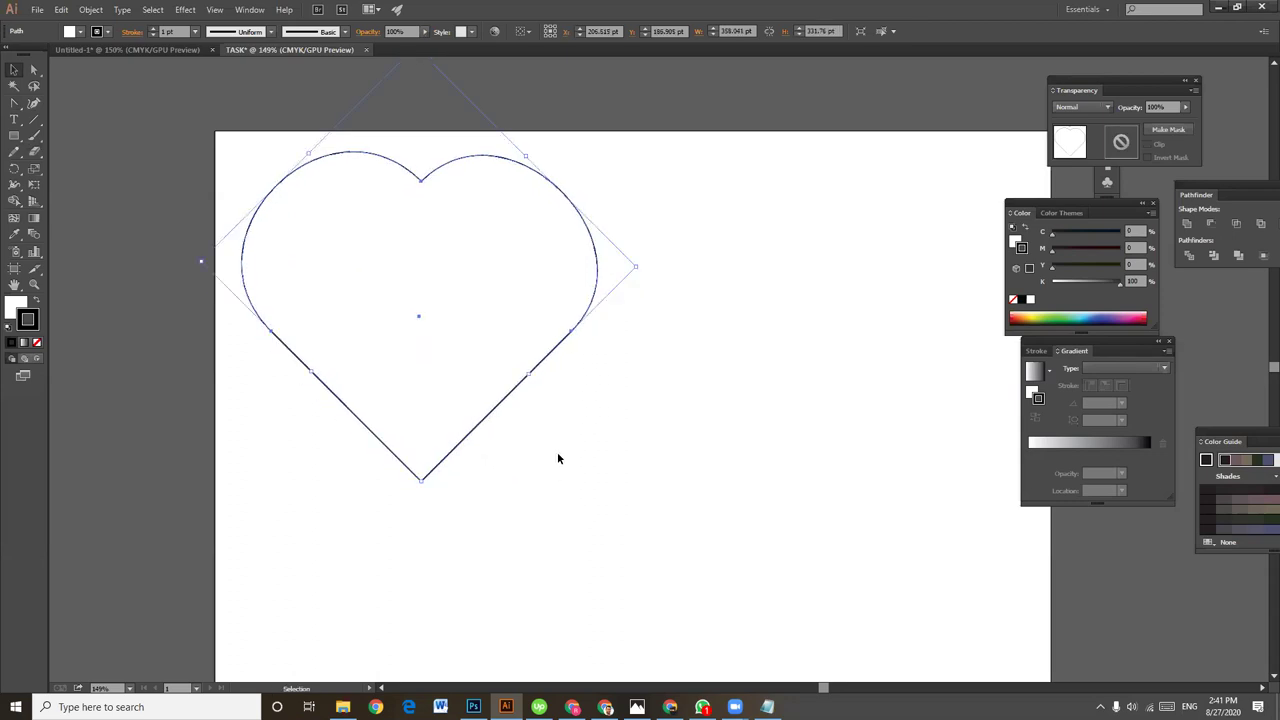
pyautogui.moveTo(393, 373); pyautogui.dragTo(425, 476)
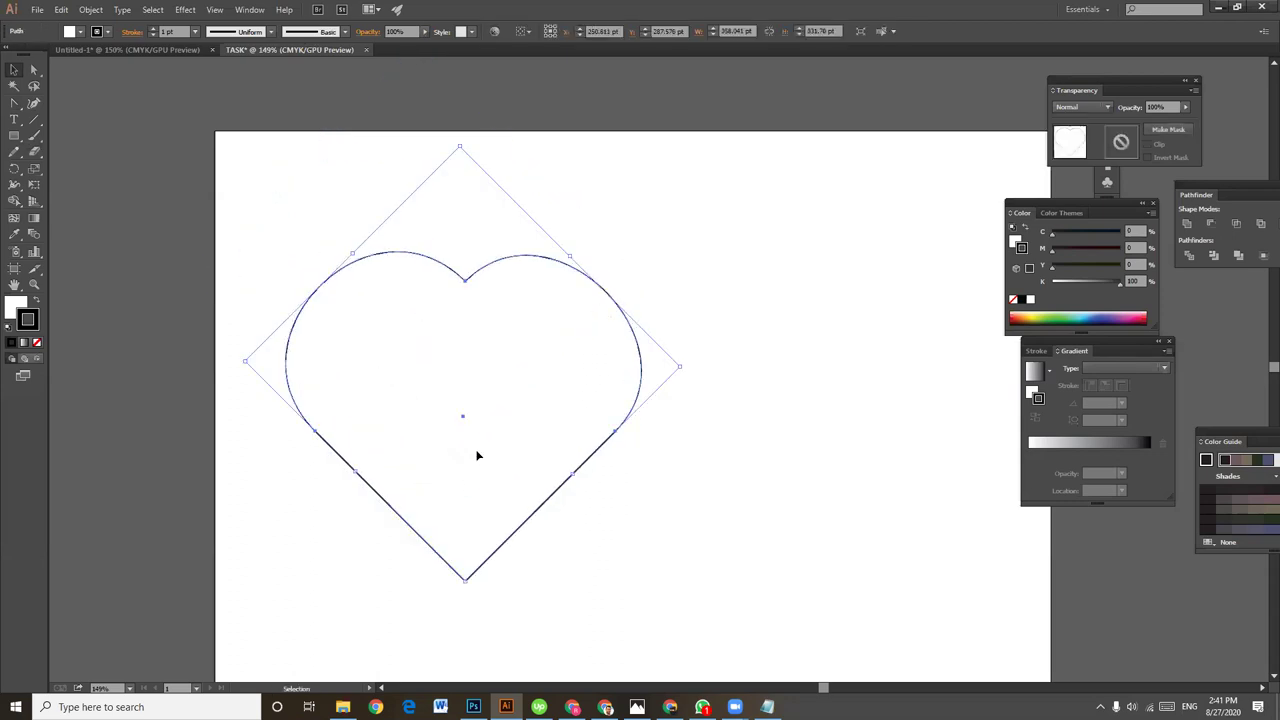
pyautogui.scroll(-2, 454, 426)
pyautogui.click(630, 449)
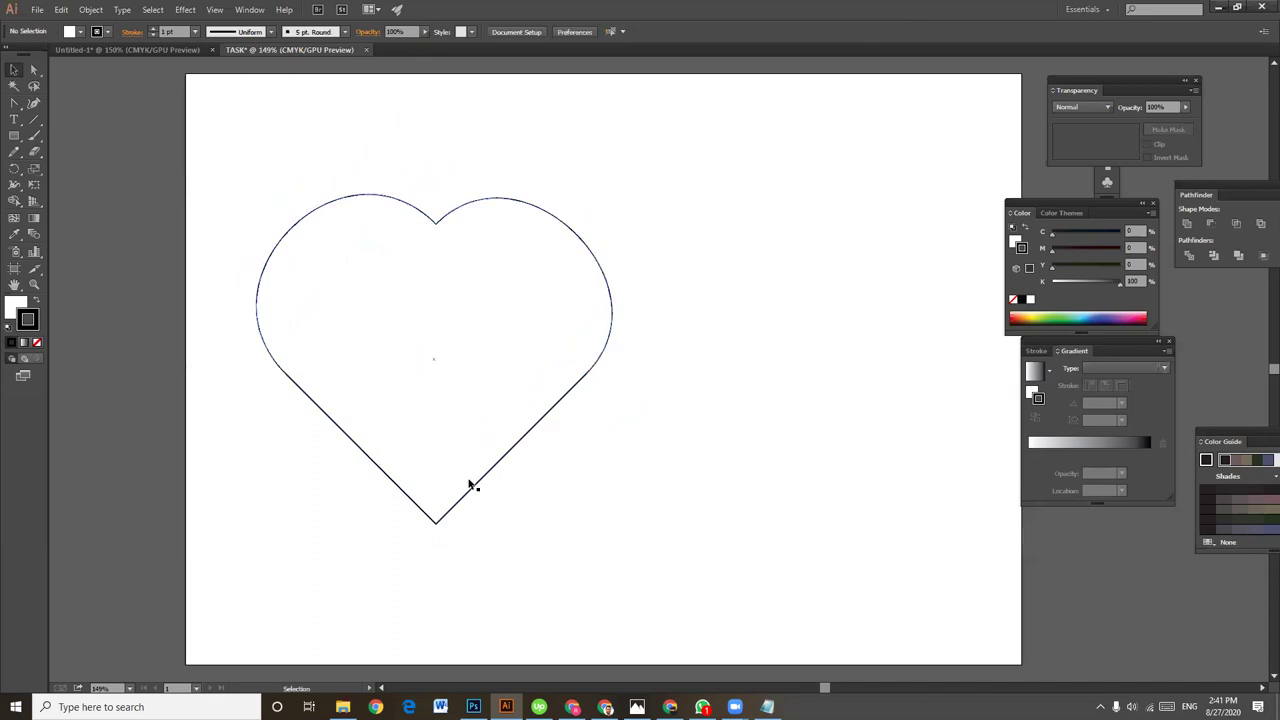
pyautogui.click(470, 484)
pyautogui.moveTo(651, 310); pyautogui.dragTo(517, 331)
pyautogui.click(295, 194)
pyautogui.click(346, 350)
pyautogui.moveTo(369, 437)
pyautogui.mouseDown()
pyautogui.moveTo(346, 301)
pyautogui.moveTo(330, 318)
pyautogui.mouseUp()
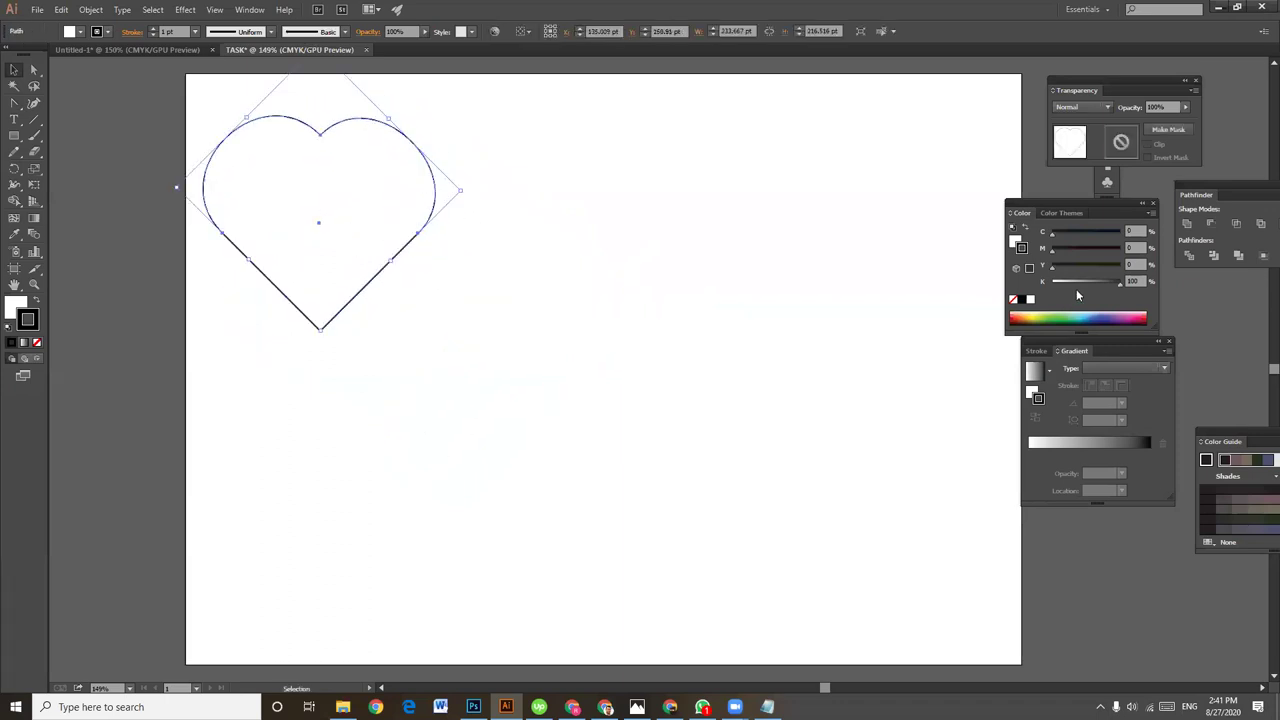
# Fill the heart with solid magenta (M 100).
pyautogui.click(21, 301)
pyautogui.moveTo(1090, 248)
pyautogui.mouseDown()
pyautogui.moveTo(1119, 248)
pyautogui.moveTo(1119, 265)
pyautogui.mouseUp()
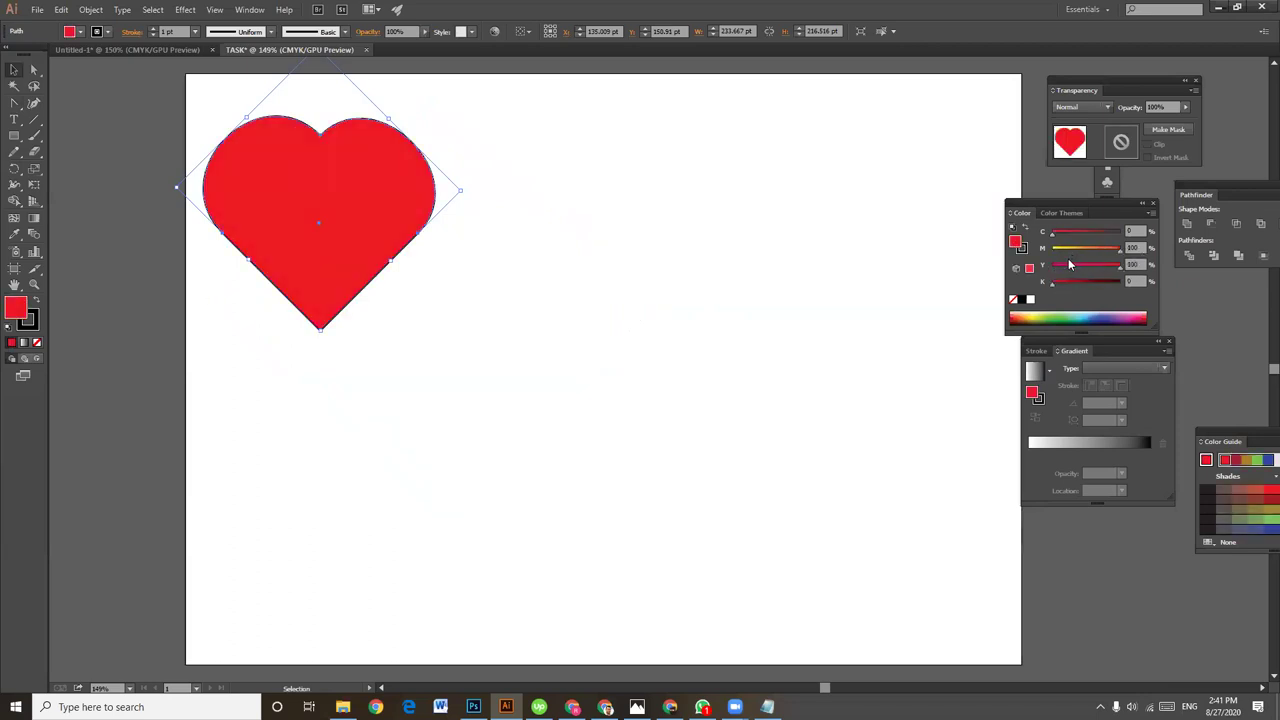
pyautogui.moveTo(1117, 258)
pyautogui.mouseDown()
pyautogui.moveTo(1127, 264)
pyautogui.moveTo(1052, 265)
pyautogui.mouseUp()
pyautogui.click(708, 246)
# Make the stroke the active colour and move the Color panel aside.
pyautogui.click(31, 319)
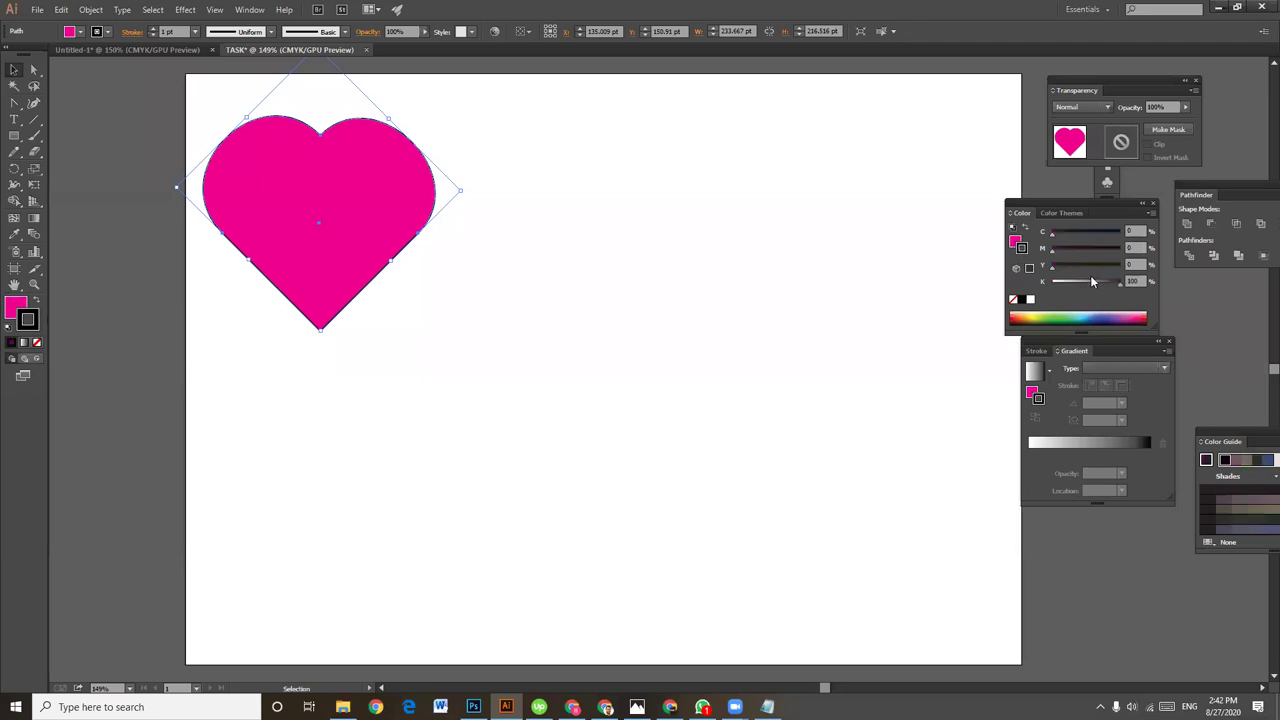
pyautogui.moveTo(1066, 206)
pyautogui.mouseDown()
pyautogui.moveTo(1016, 156)
pyautogui.moveTo(1010, 169)
pyautogui.mouseUp()
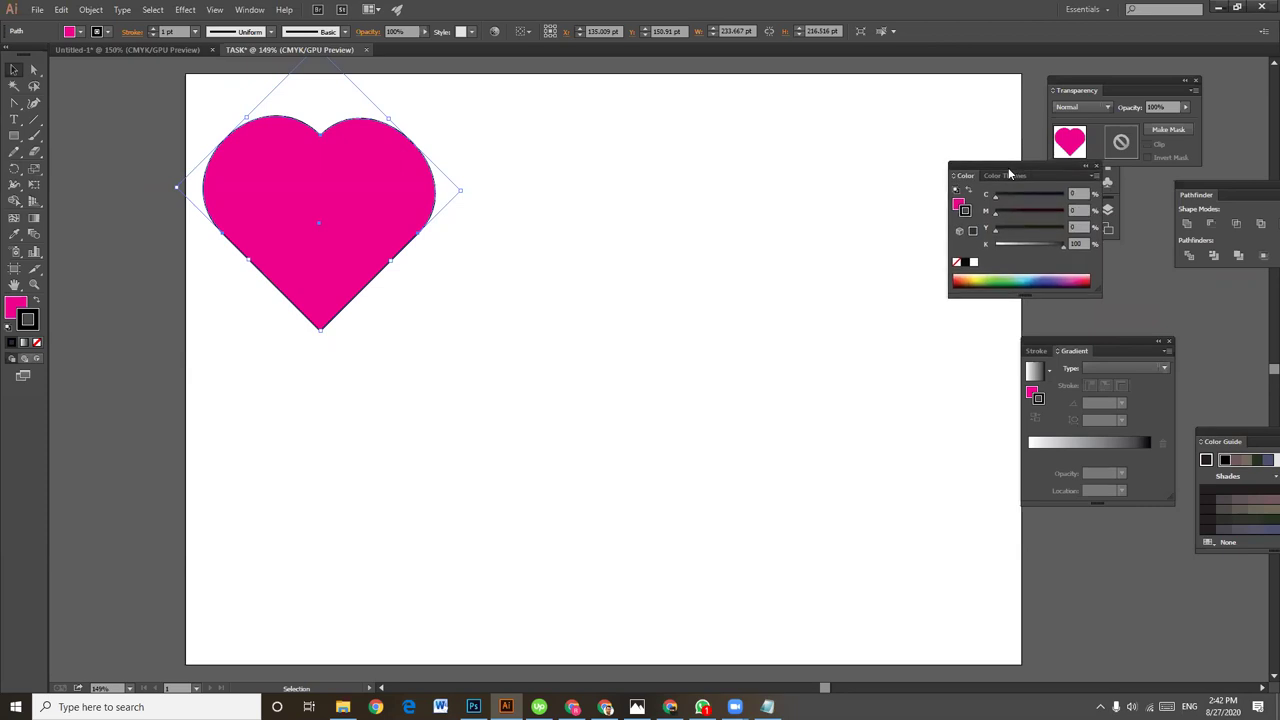
pyautogui.click(250, 9)
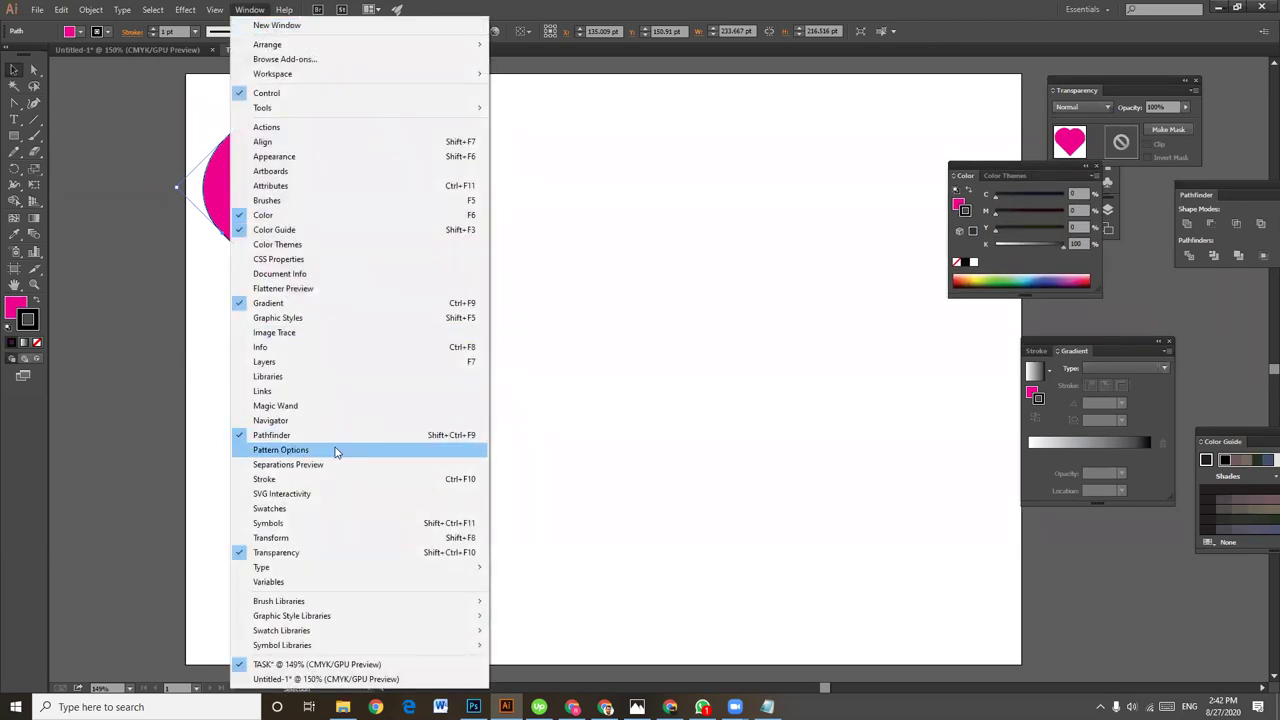
# Make the heart's stroke a round-capped dashed line at 6 pt weight.
pyautogui.click(298, 479)
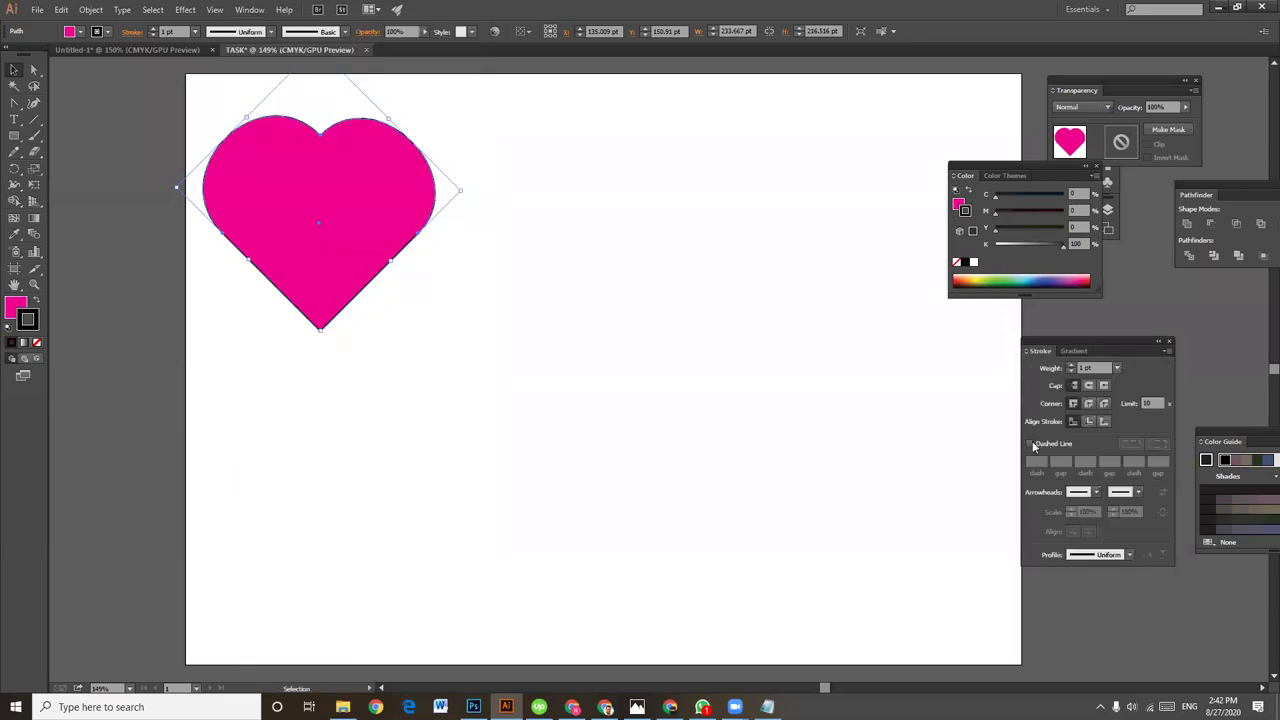
pyautogui.click(1031, 443)
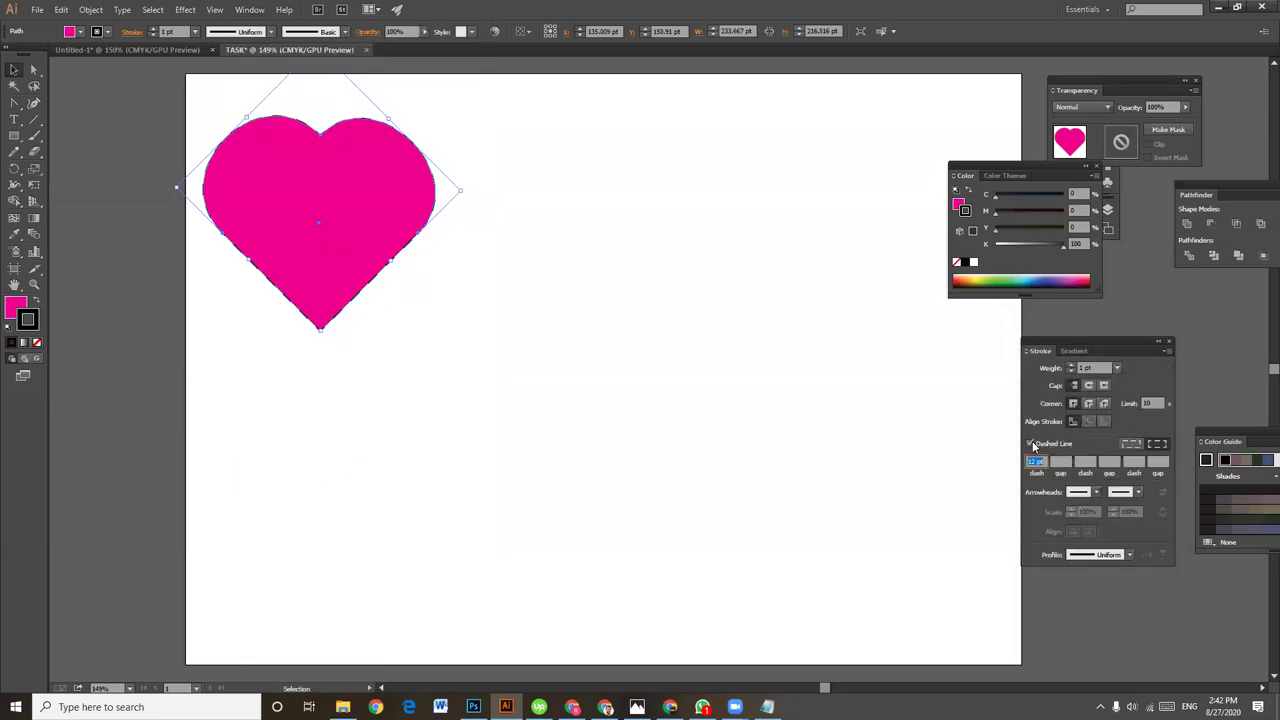
pyautogui.click(1089, 386)
pyautogui.click(153, 29)
pyautogui.click(153, 29)
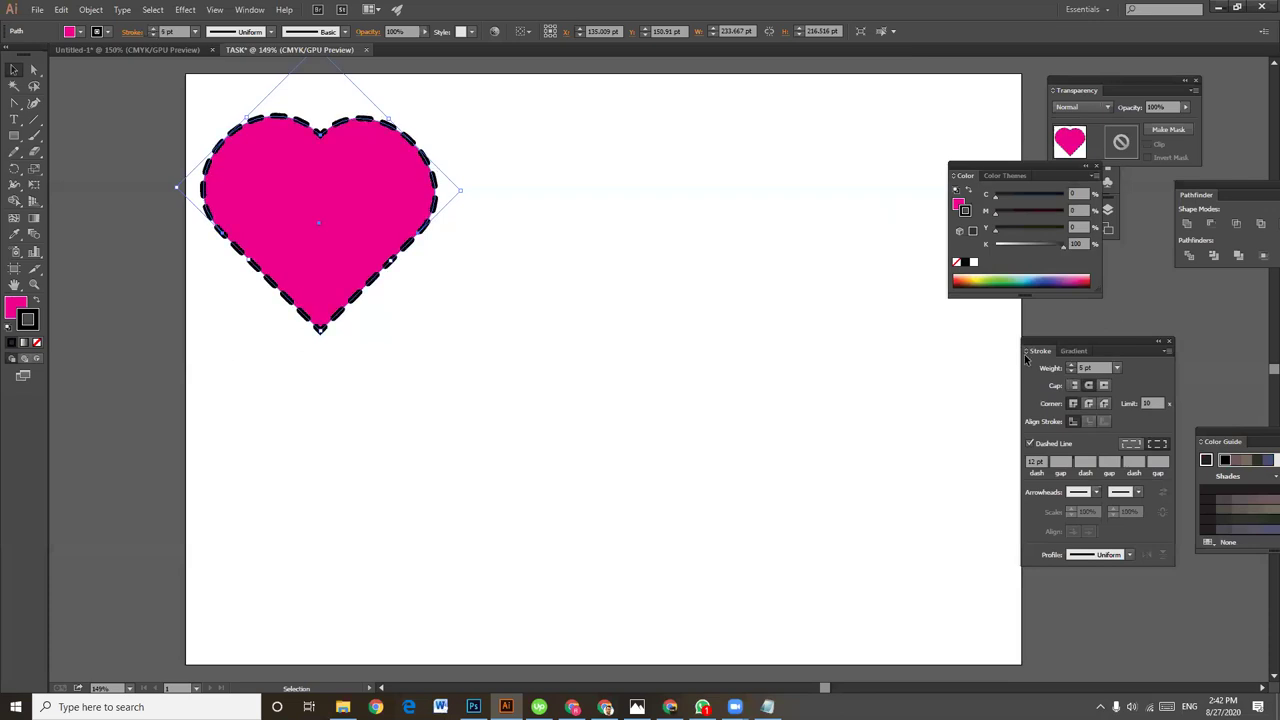
pyautogui.click(1090, 388)
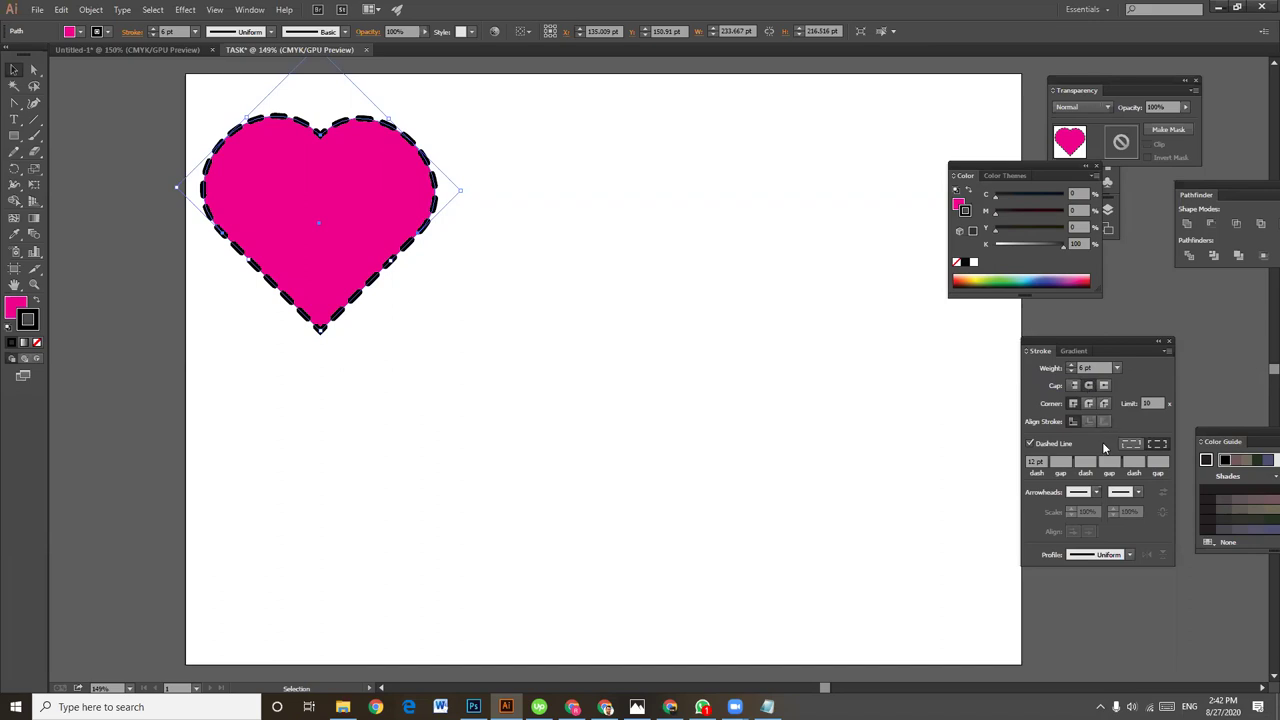
# Try dash lengths of 5 and 8 pt and gaps from 2 to 10 pt.
pyautogui.click(1036, 461)
pyautogui.write('5')
pyautogui.click(1058, 461)
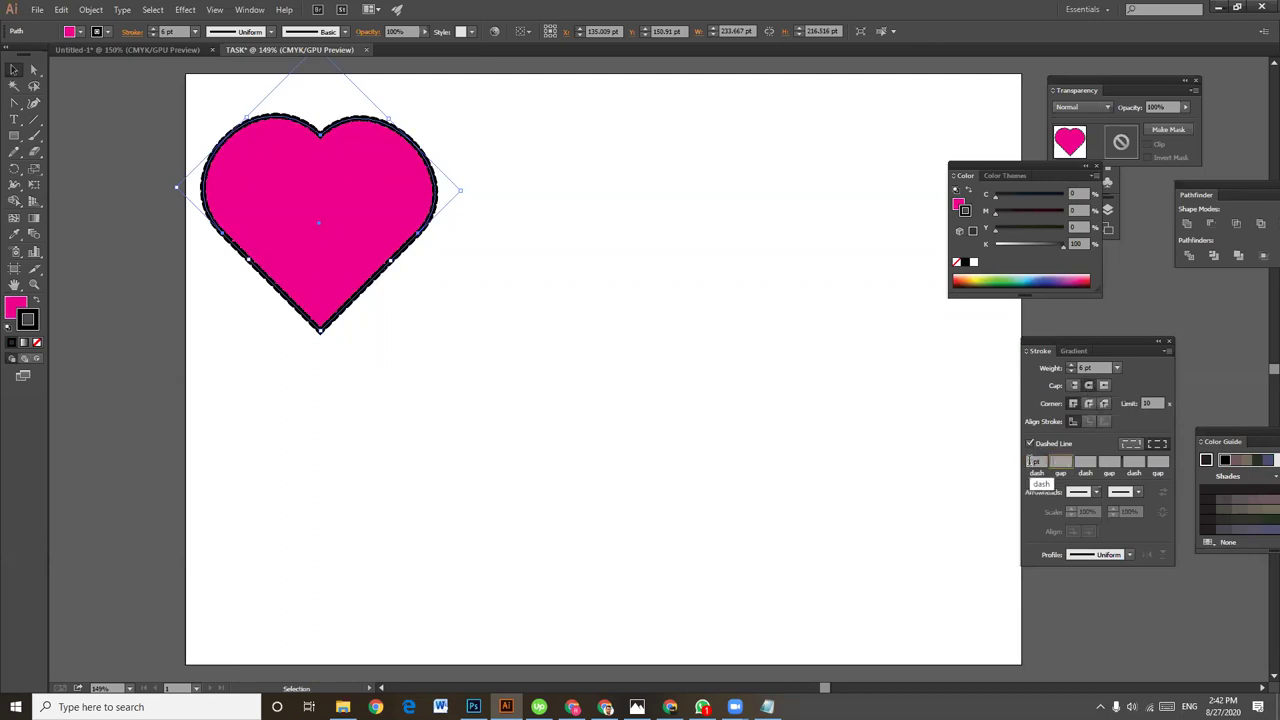
pyautogui.doubleClick(1033, 456)
pyautogui.write('8')
pyautogui.click(1059, 460)
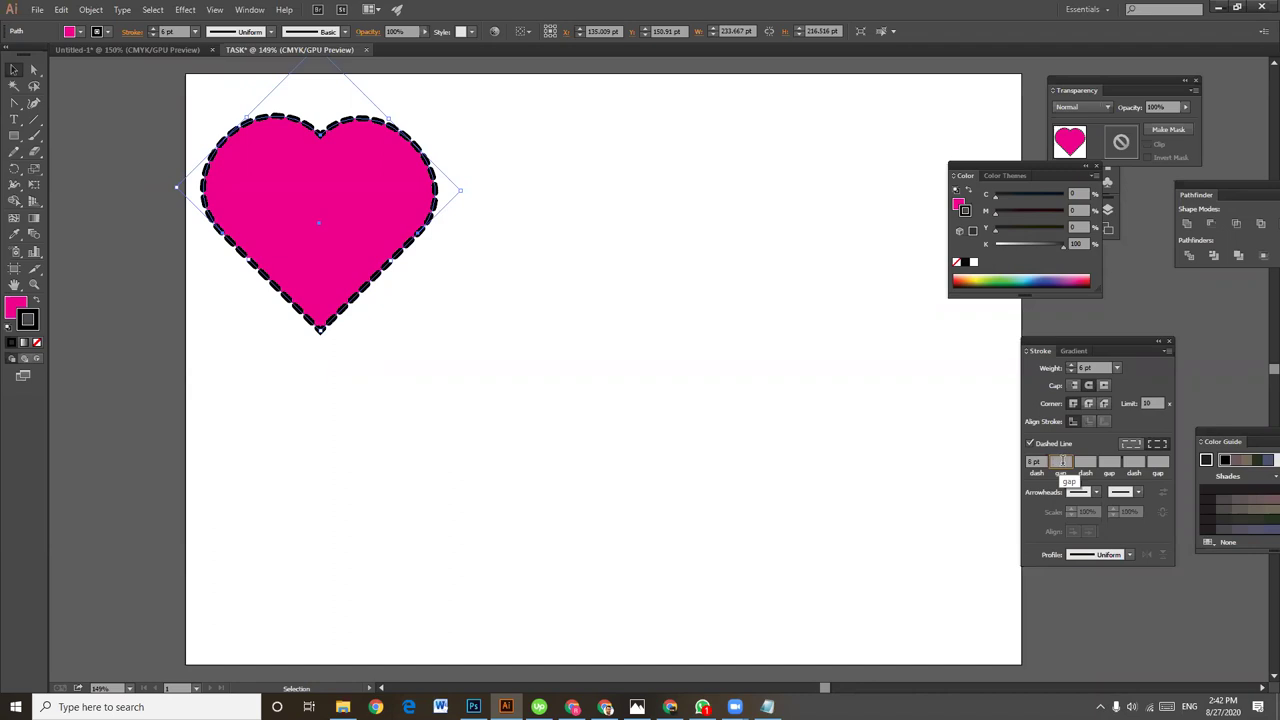
pyautogui.write('2')
pyautogui.click(1089, 462)
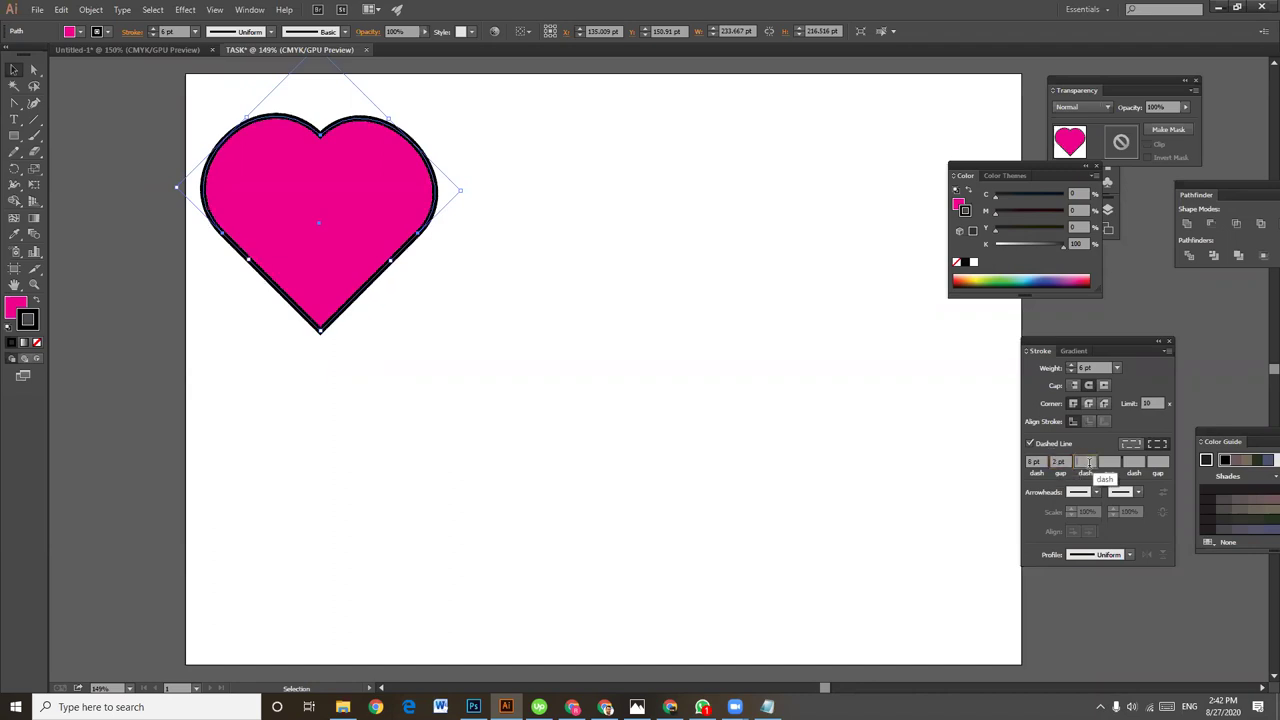
pyautogui.click(1057, 460)
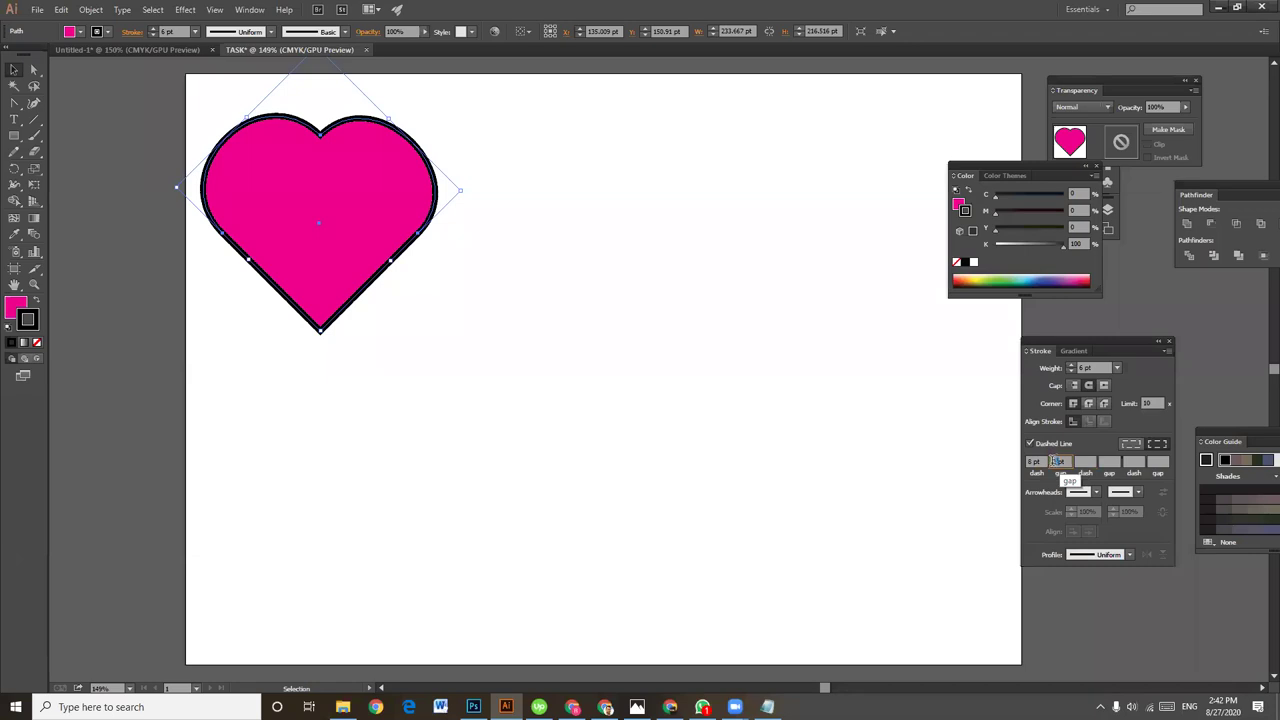
pyautogui.write('5pt')
pyautogui.click(1080, 461)
pyautogui.click(1054, 460)
pyautogui.write('10')
pyautogui.click(1088, 466)
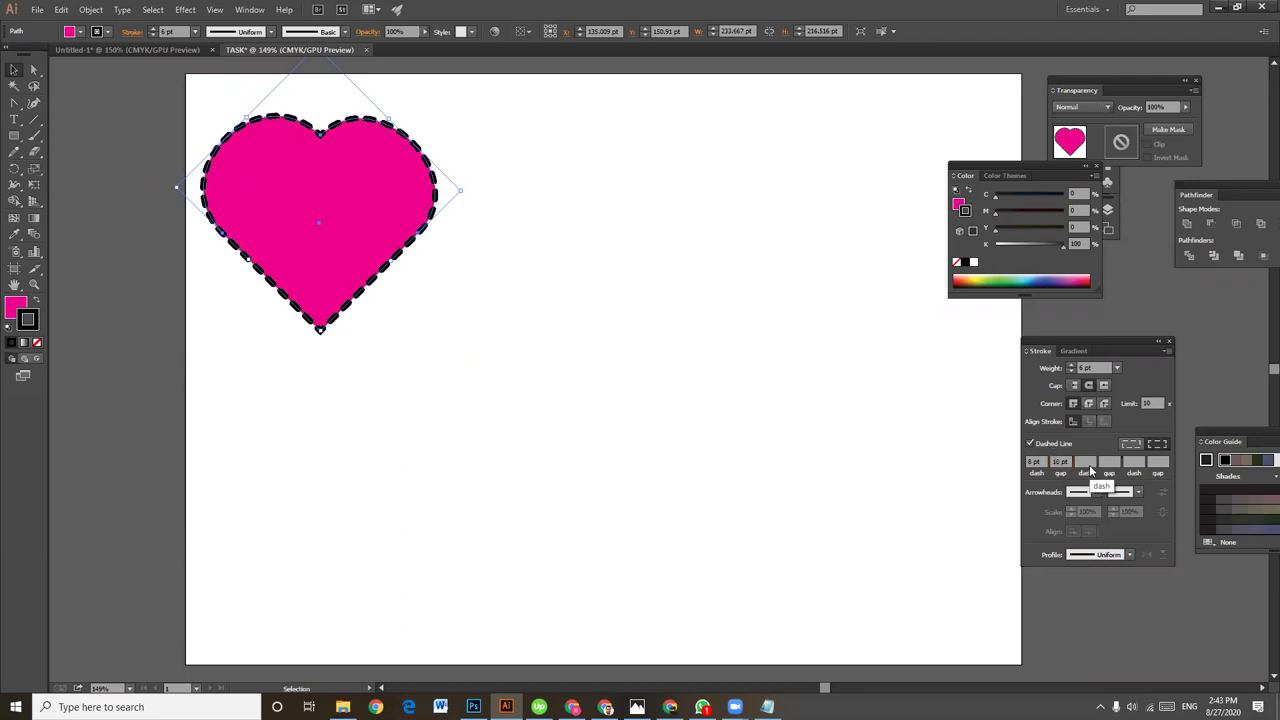
# Set the dash length to 2 pt after trying 12 and 4 pt.
pyautogui.click(1033, 460)
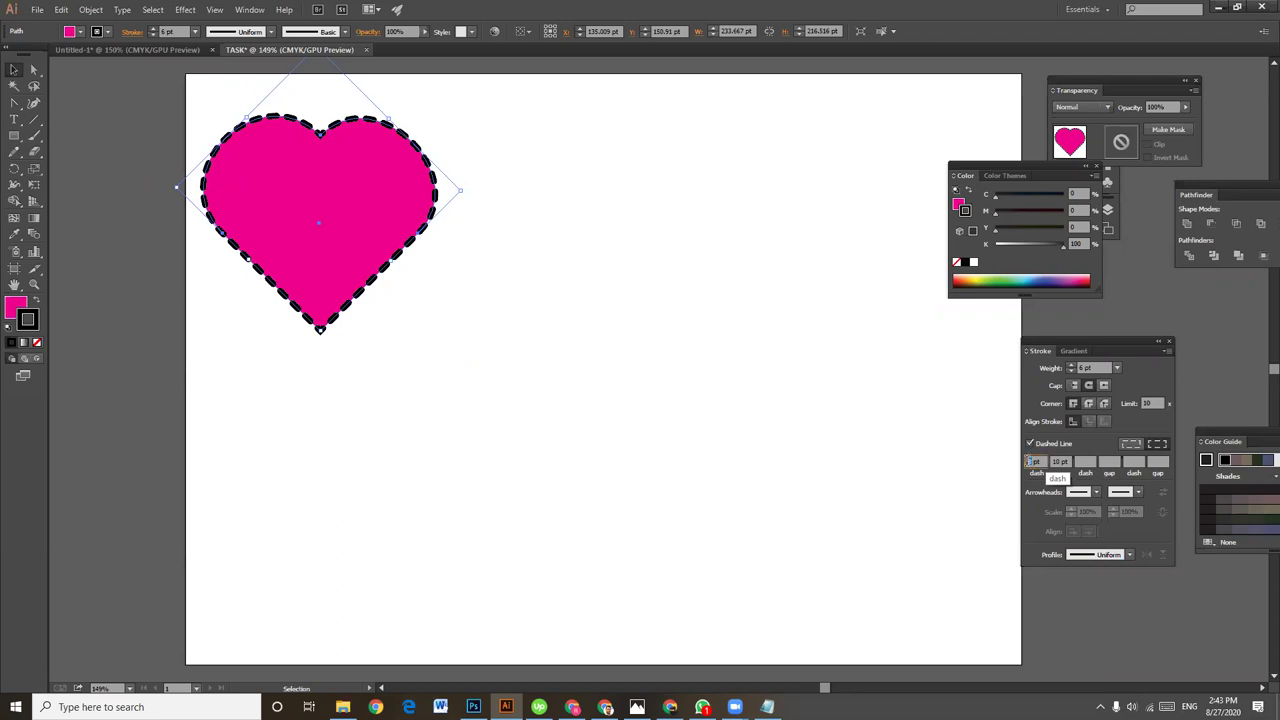
pyautogui.write('12')
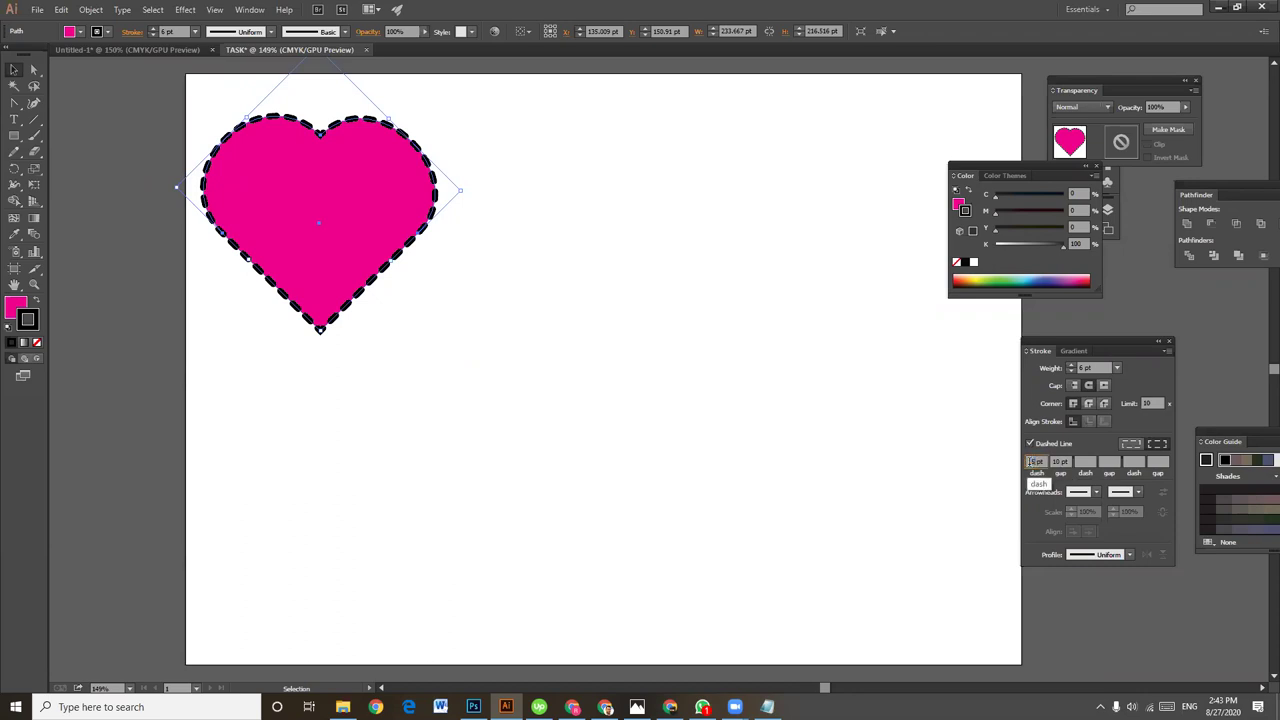
pyautogui.press('Return')
pyautogui.doubleClick(1036, 461)
pyautogui.write('4pt')
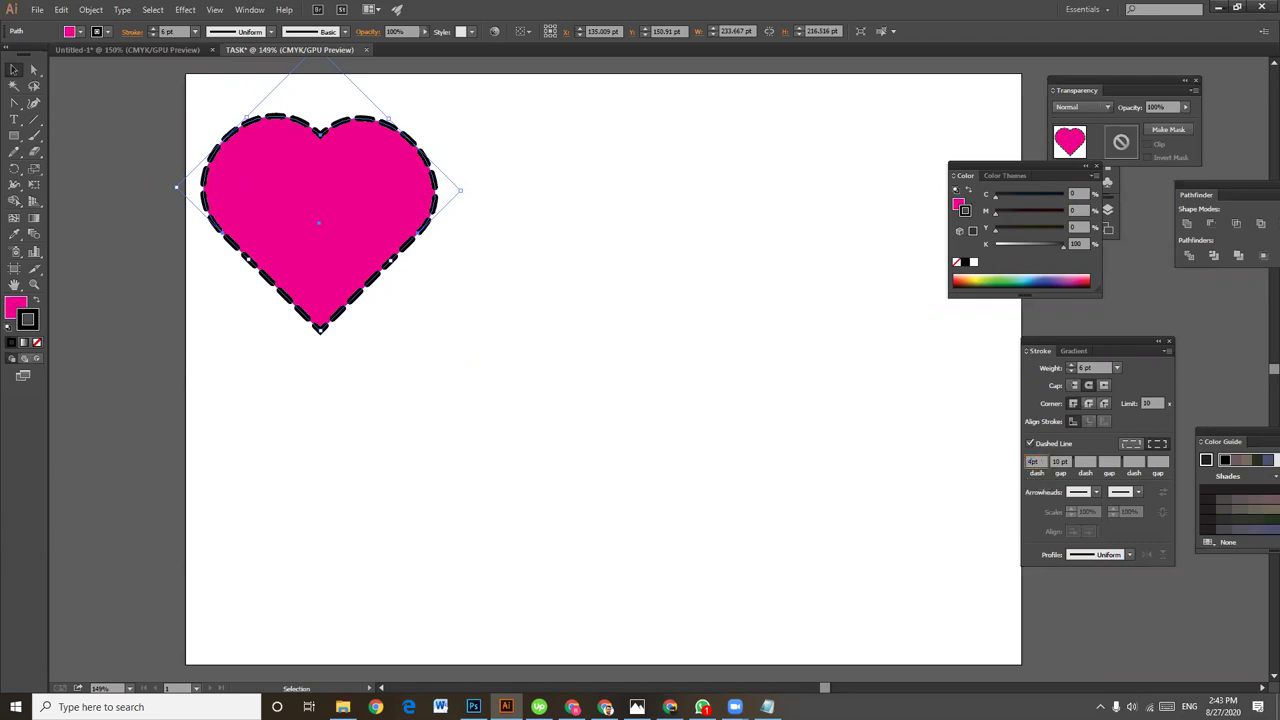
pyautogui.click(1066, 461)
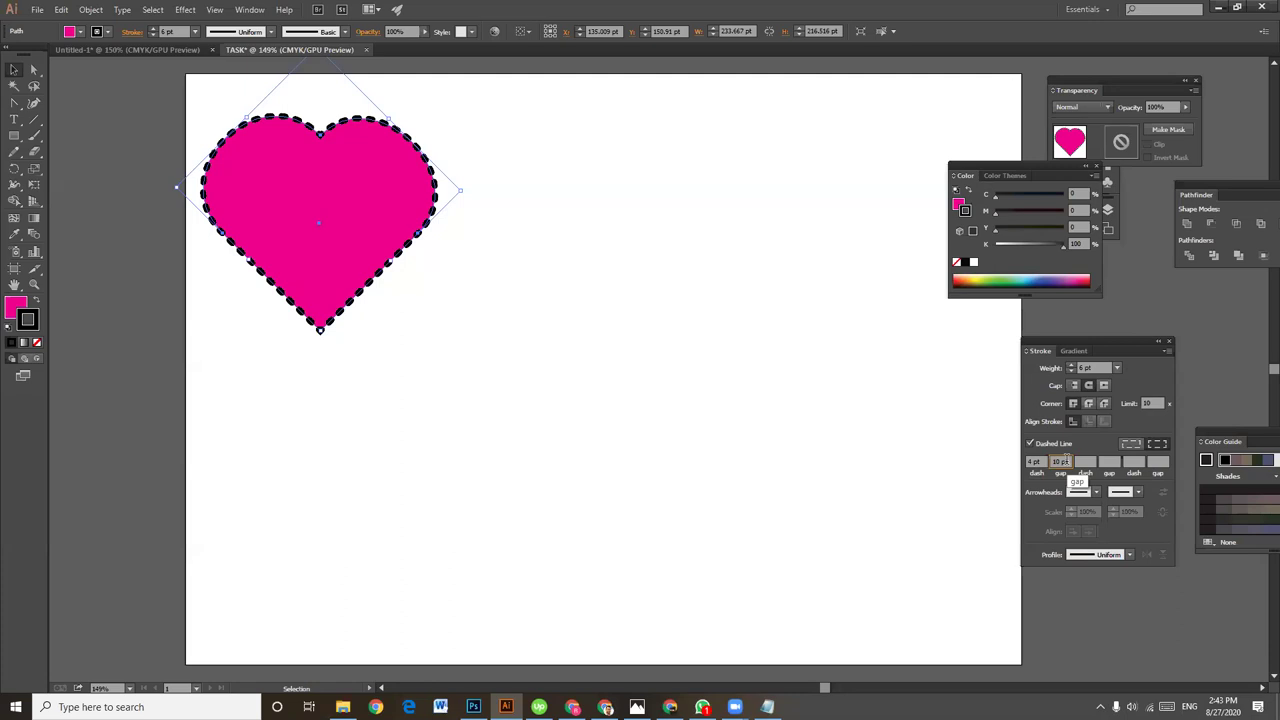
pyautogui.doubleClick(1030, 461)
pyautogui.write('2pt')
pyautogui.click(1066, 461)
# Raise the stroke weight to 8 pt, set a 13 pt gap, and preview the dotted outline.
pyautogui.click(154, 30)
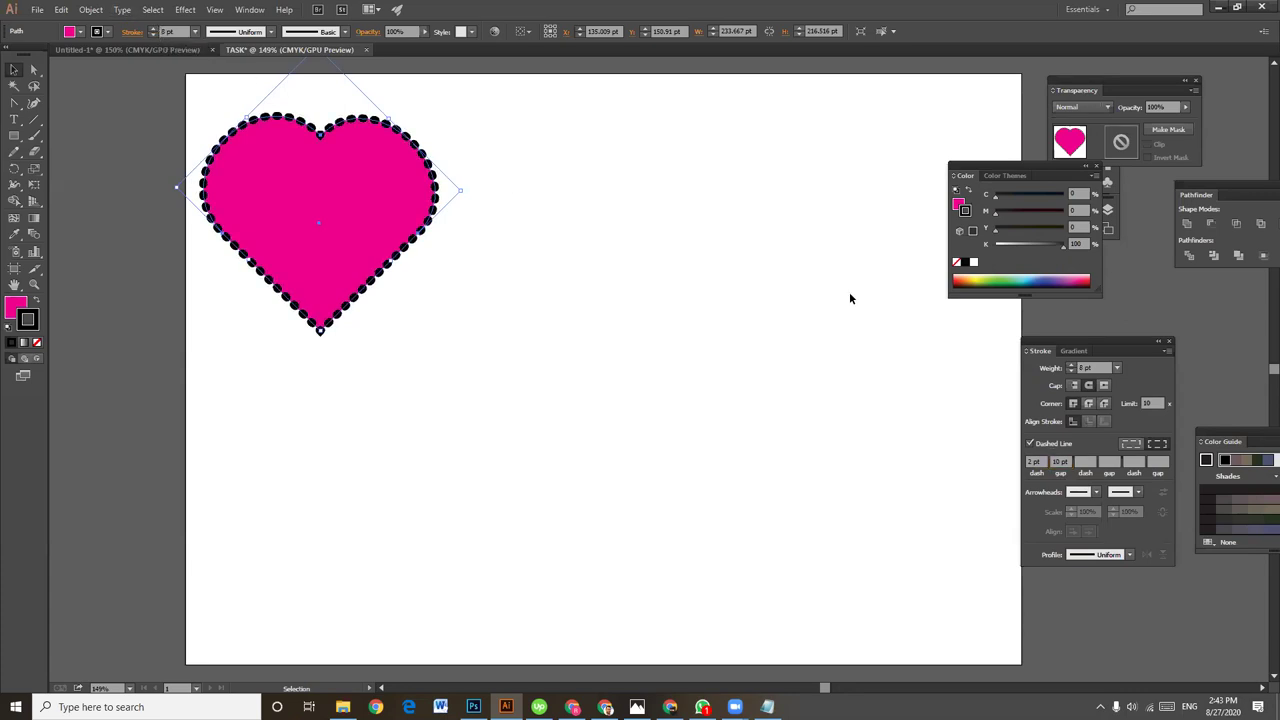
pyautogui.click(1057, 461)
pyautogui.doubleClick(1058, 461)
pyautogui.write('13pt')
pyautogui.press('Return')
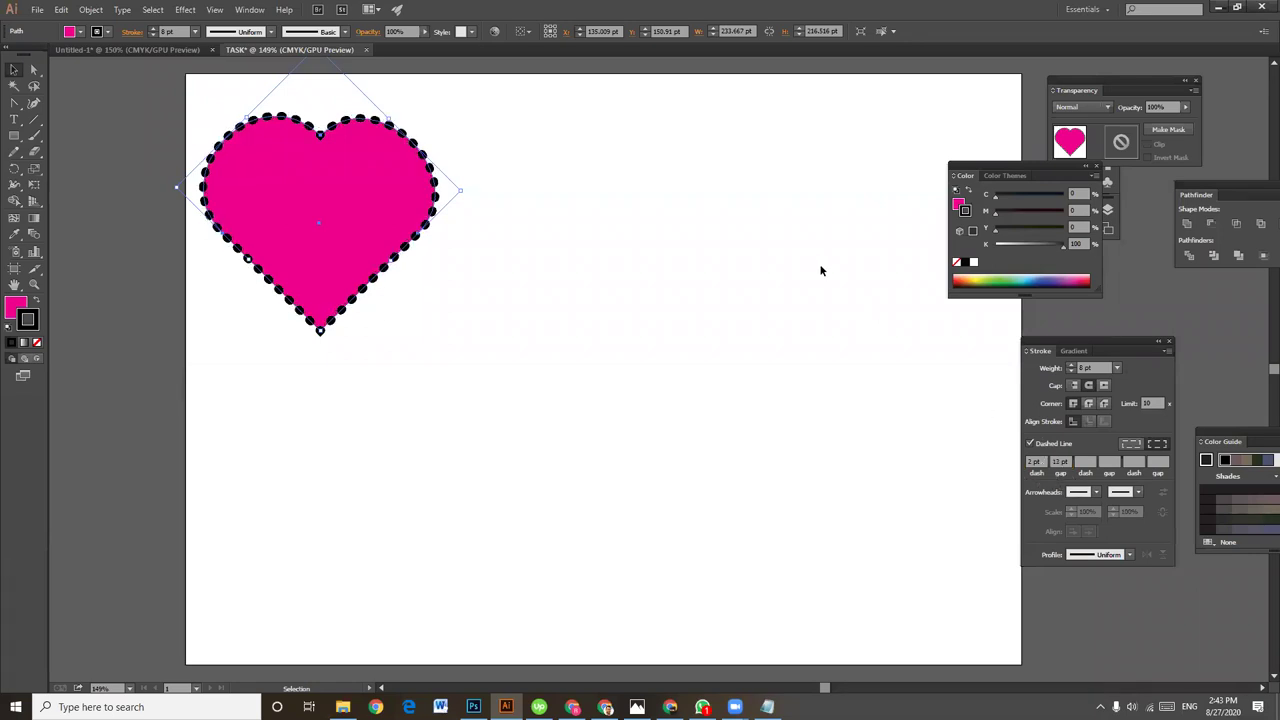
pyautogui.click(574, 229)
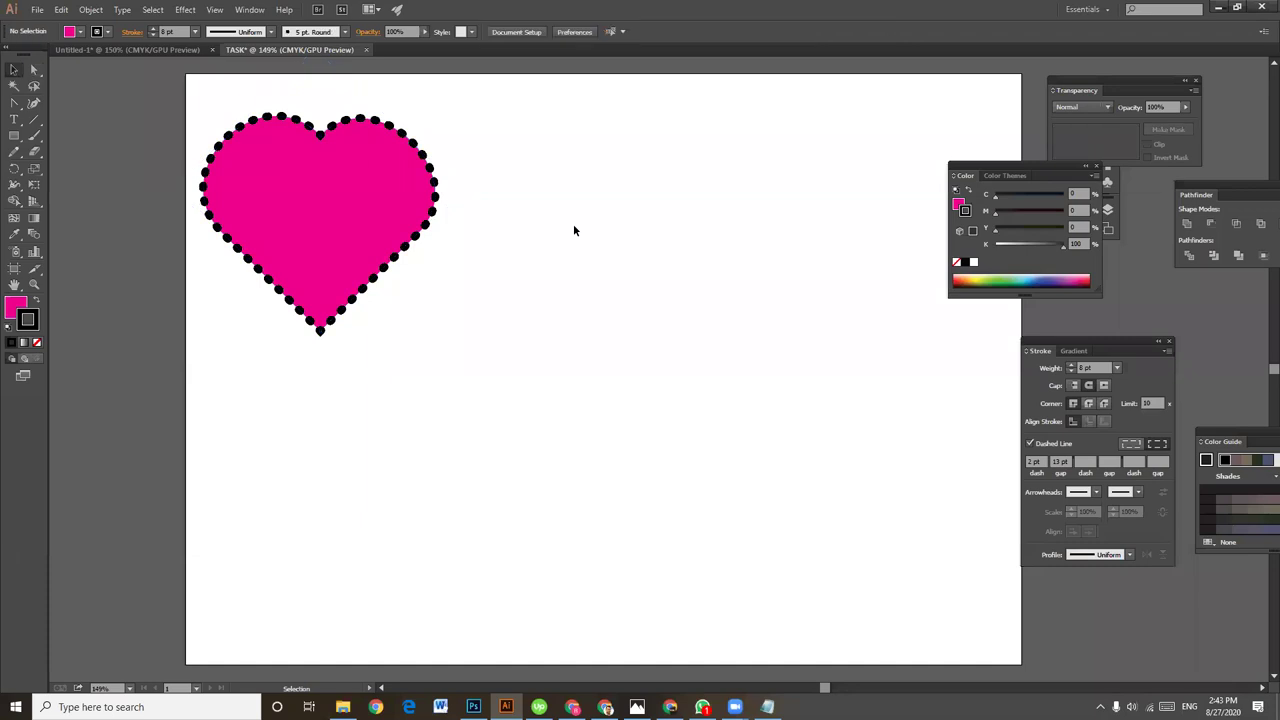
pyautogui.click(324, 183)
pyautogui.click(580, 226)
# Recolour the heart's dotted stroke dark magenta, M 100 plus some black, then deselect.
pyautogui.click(313, 236)
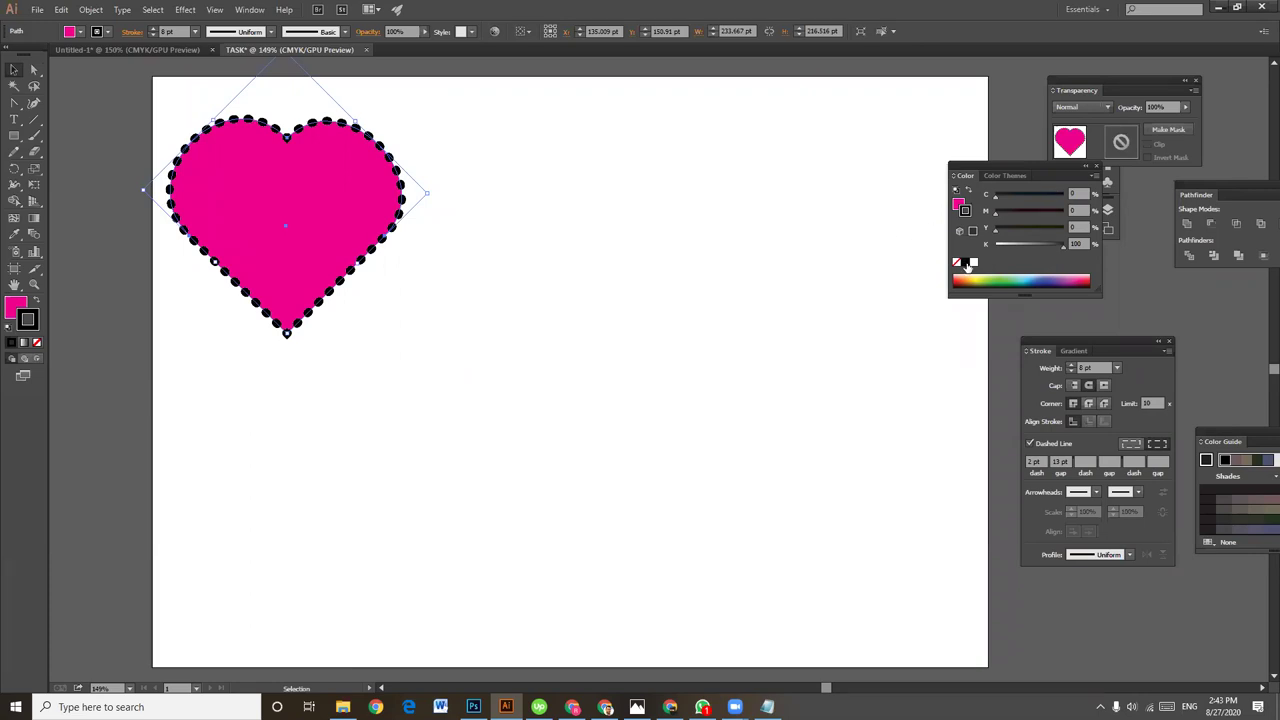
pyautogui.moveTo(1005, 212); pyautogui.dragTo(1037, 211)
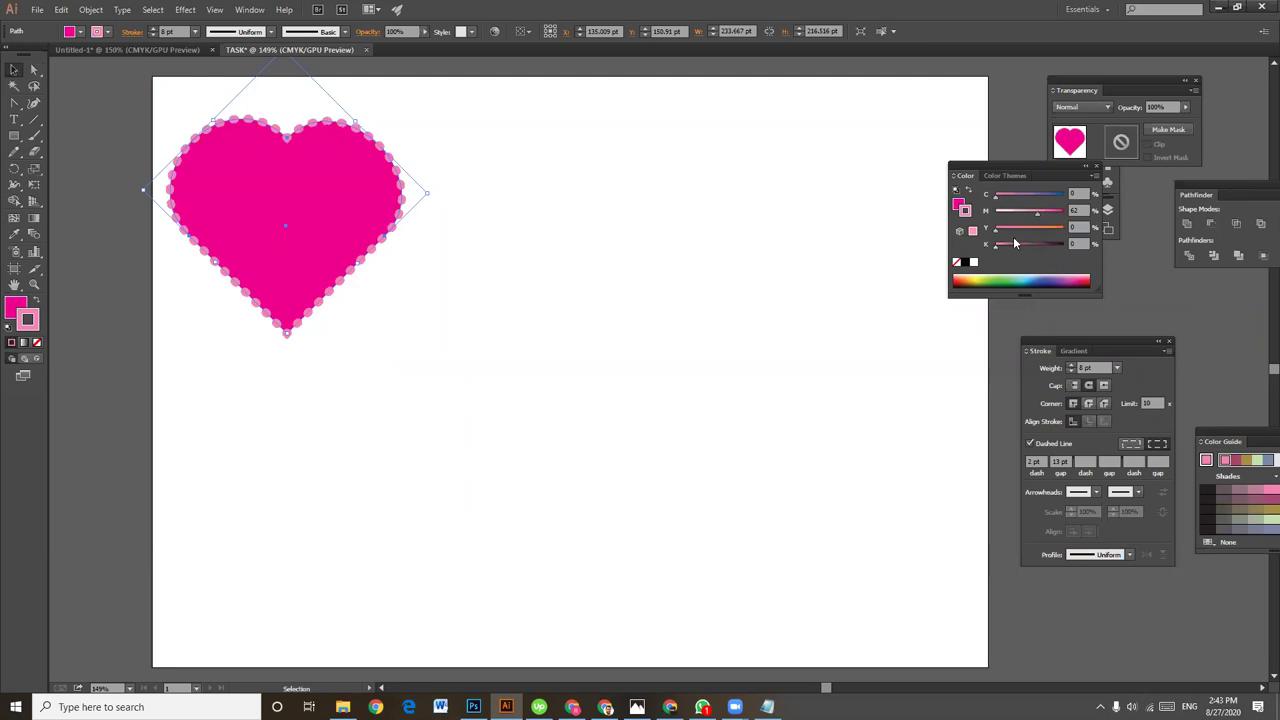
pyautogui.moveTo(1039, 214); pyautogui.dragTo(1067, 214)
pyautogui.moveTo(995, 246)
pyautogui.mouseDown()
pyautogui.moveTo(1028, 246)
pyautogui.moveTo(1022, 234)
pyautogui.mouseUp()
pyautogui.click(657, 266)
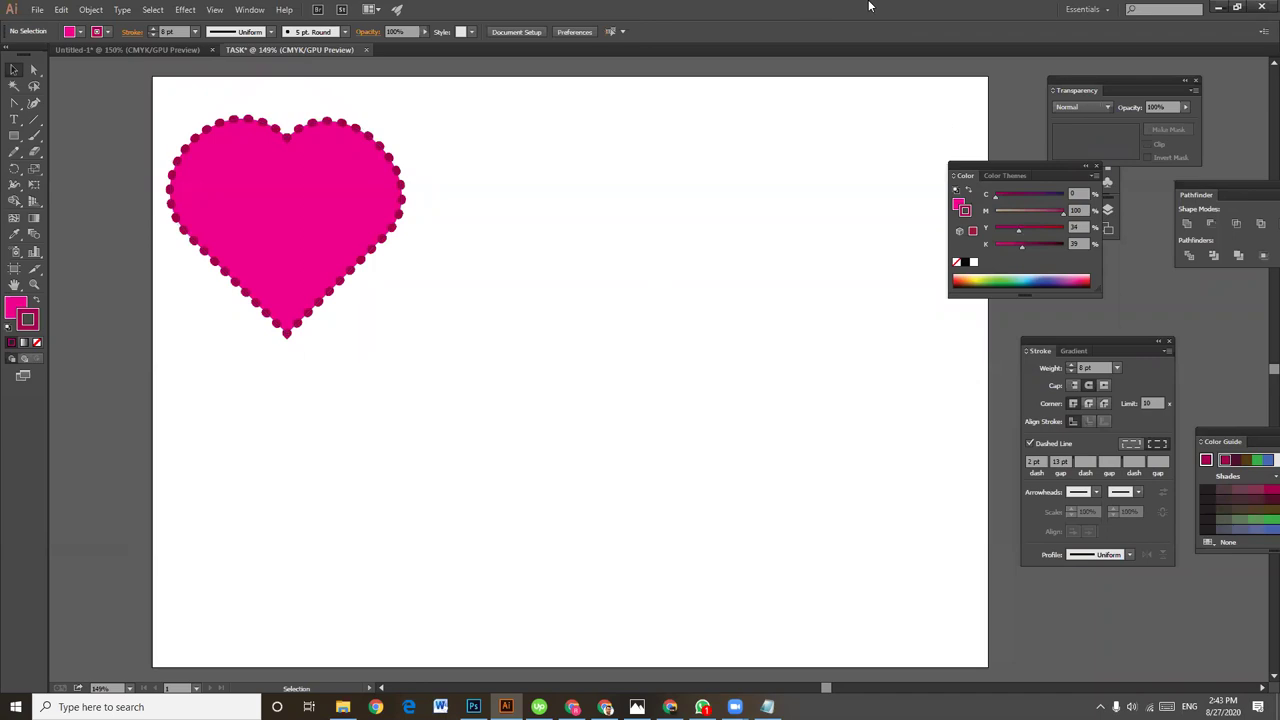
# Turn on the document grid from the View menu.
pyautogui.scroll(1, 543, 443)
pyautogui.hscroll(1, 543, 451)
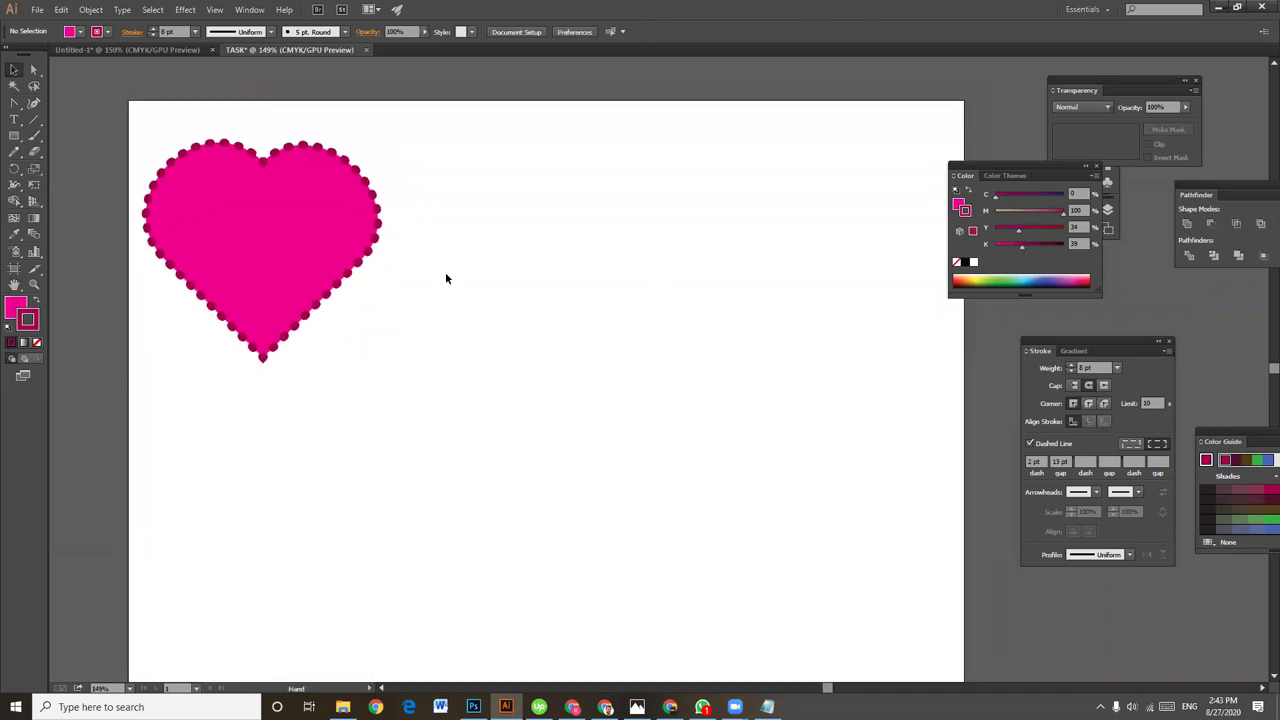
pyautogui.click(213, 10)
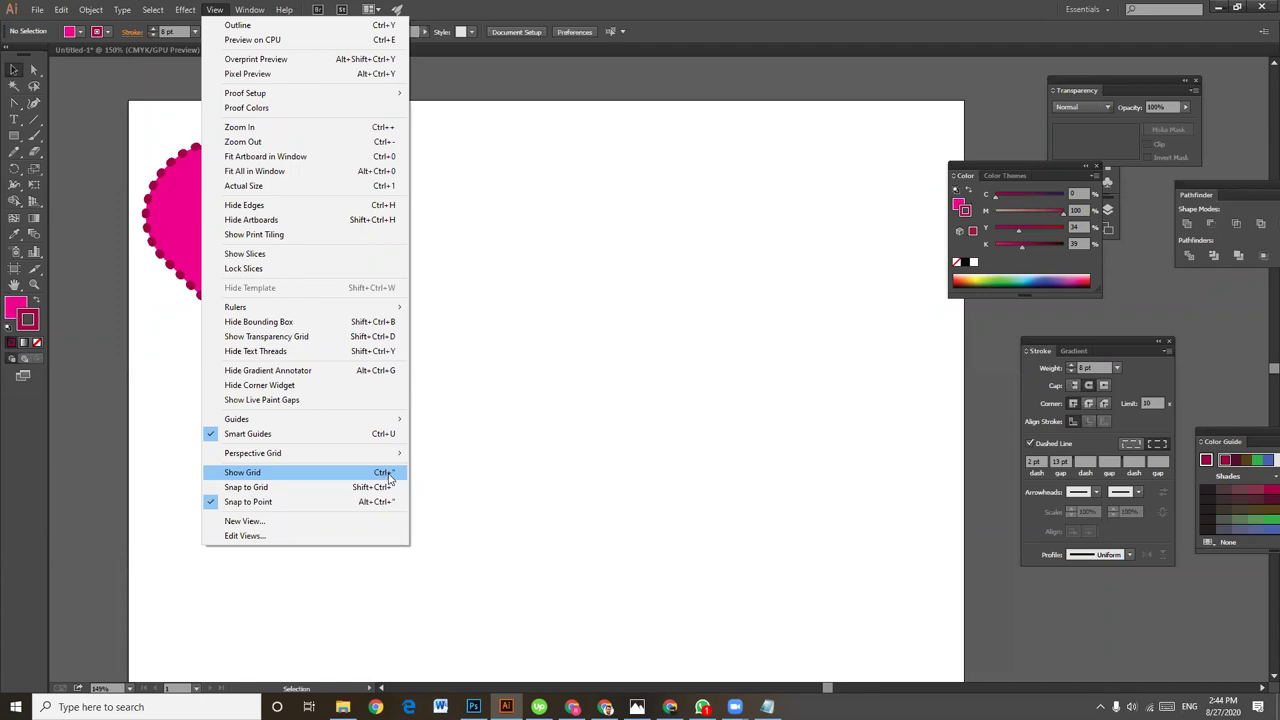
pyautogui.click(386, 474)
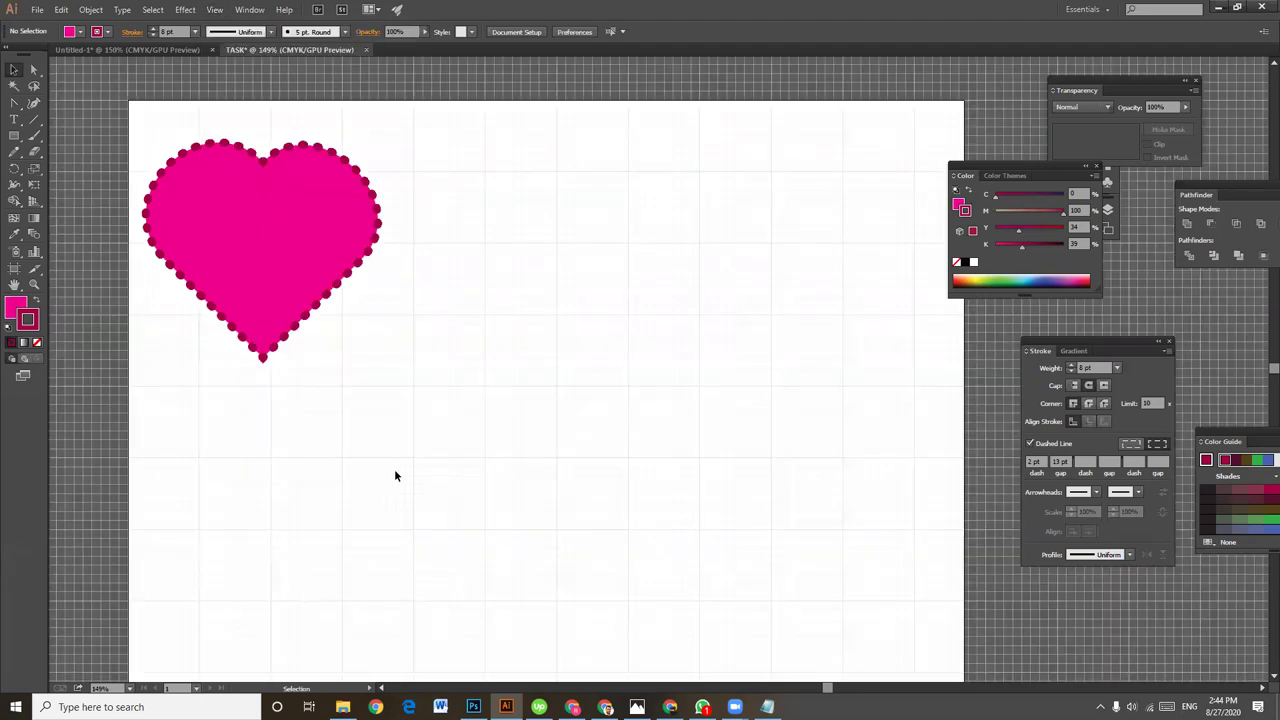
# Select the Pen Tool and zoom in to 200% on the empty artboard.
pyautogui.scroll(1, 814, 230)
pyautogui.scroll(1, 814, 230)
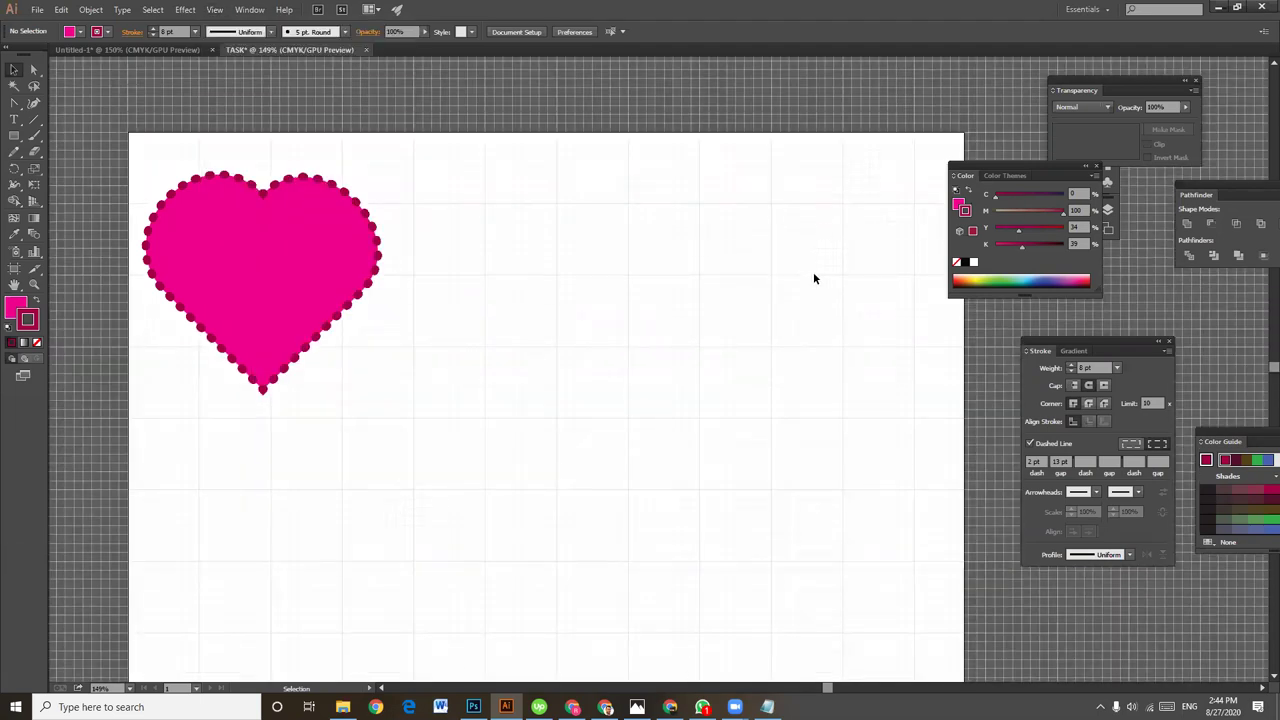
pyautogui.scroll(-2, 810, 366)
pyautogui.scroll(3, 780, 423)
pyautogui.scroll(1, 782, 423)
pyautogui.scroll(-3, 784, 425)
pyautogui.scroll(-2, 783, 425)
pyautogui.scroll(4, 784, 425)
pyautogui.scroll(-2, 788, 440)
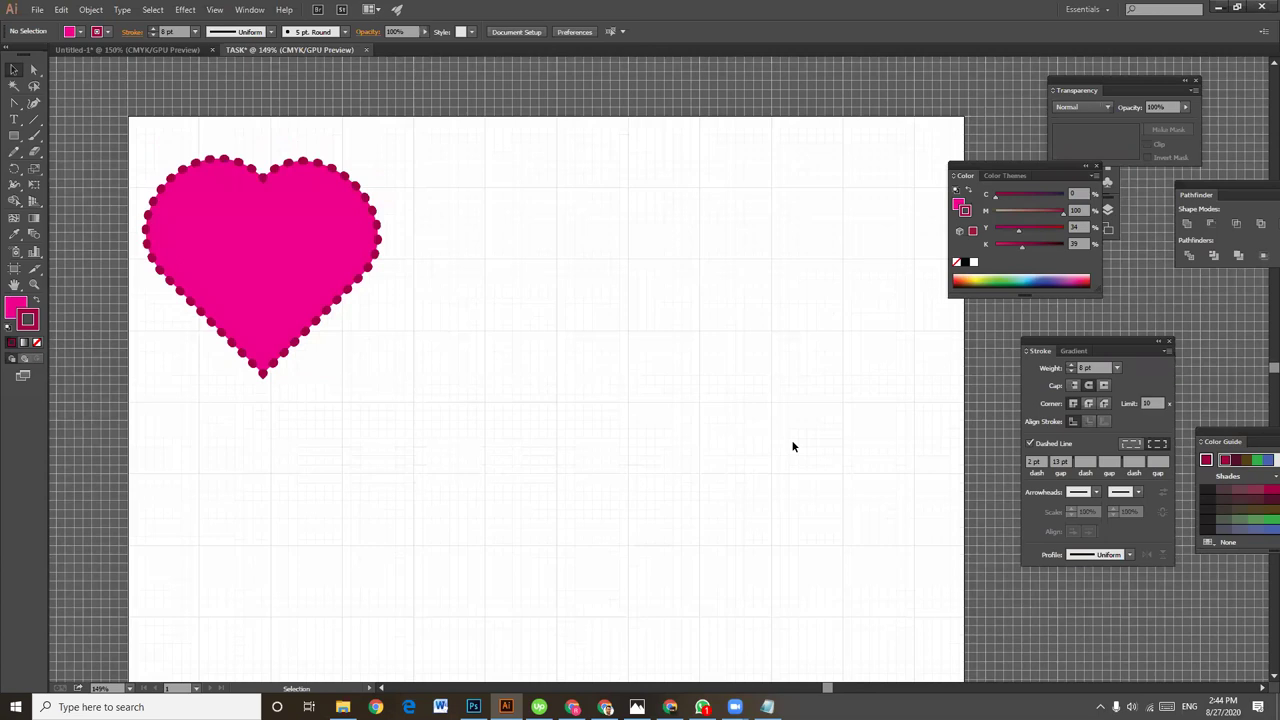
pyautogui.hscroll(2, 726, 443)
pyautogui.scroll(1, 774, 466)
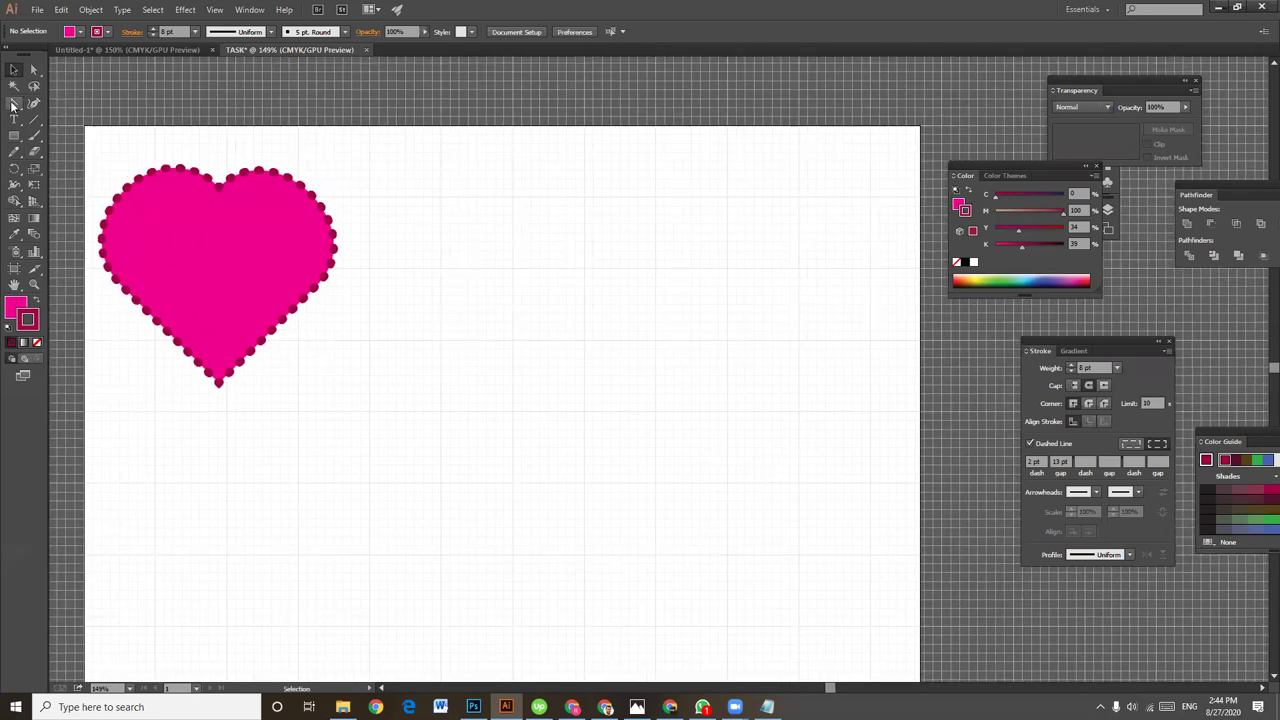
pyautogui.click(14, 103)
pyautogui.click(60, 103)
pyautogui.scroll(2, 646, 331)
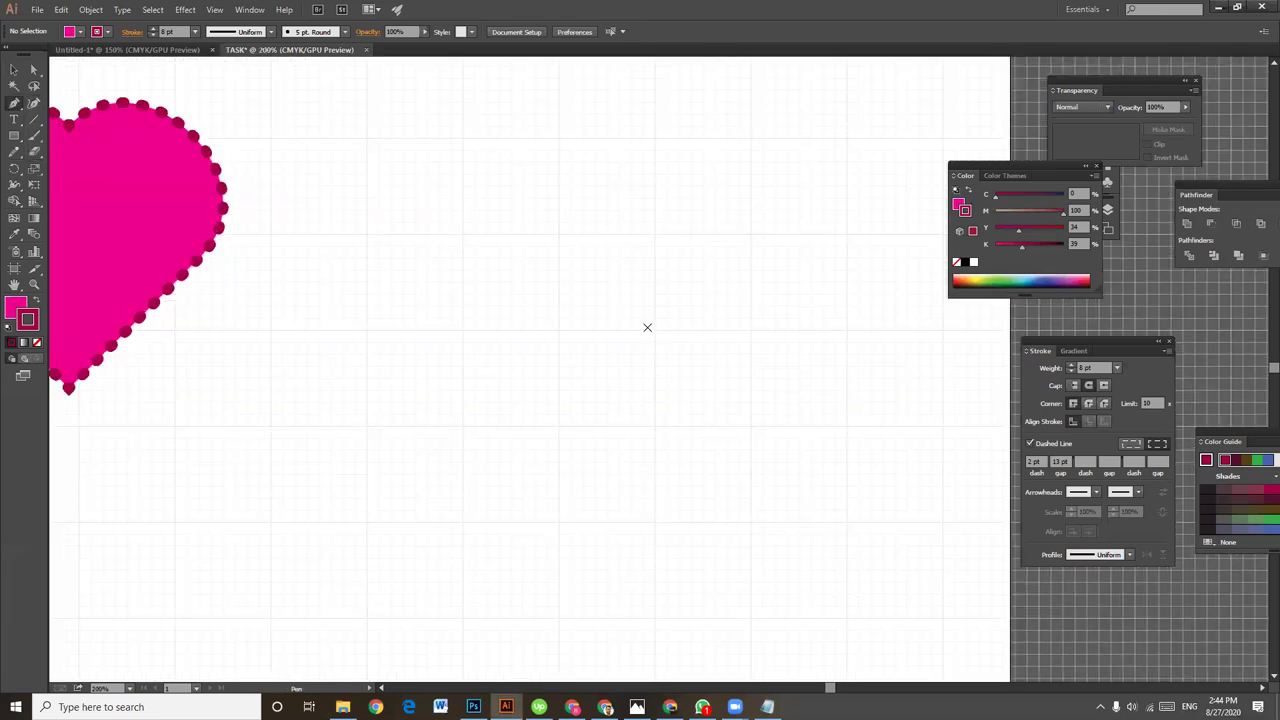
# Draw a U-shaped half-circle curve with the Pen tool.
pyautogui.moveTo(631, 311)
pyautogui.mouseDown()
pyautogui.moveTo(620, 357)
pyautogui.moveTo(621, 331)
pyautogui.mouseUp()
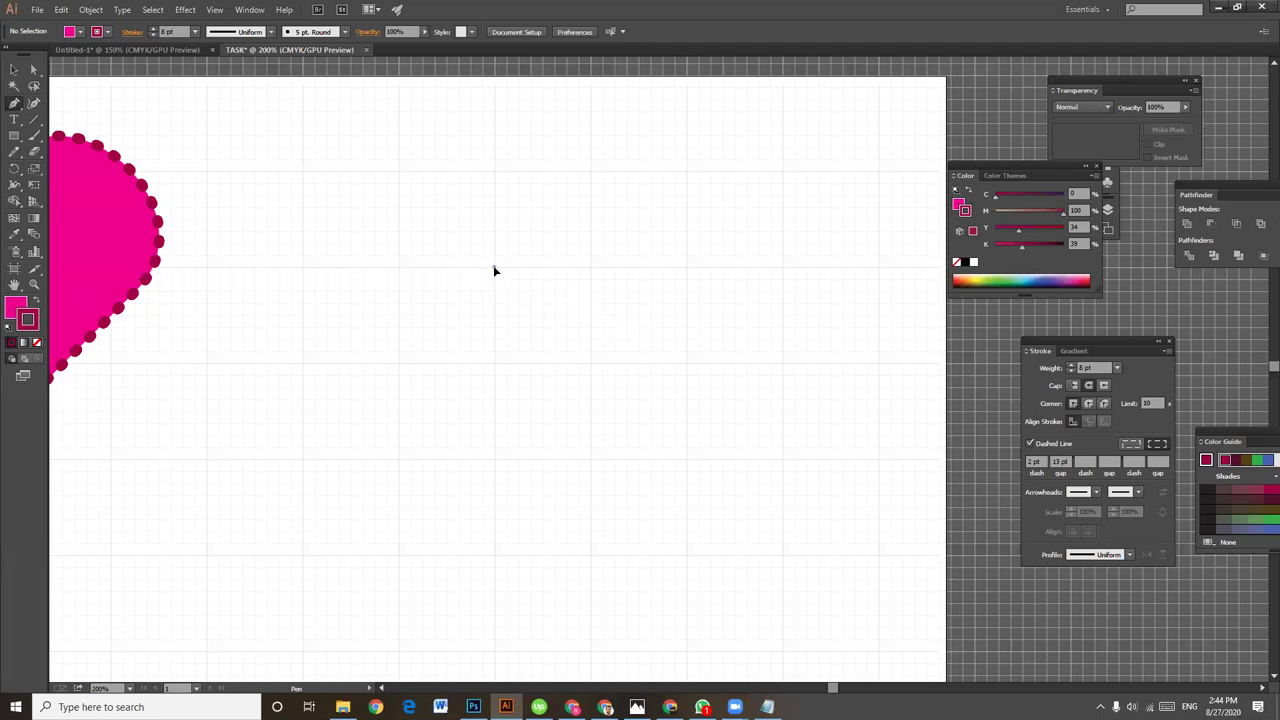
pyautogui.moveTo(494, 270); pyautogui.dragTo(492, 350)
pyautogui.moveTo(505, 362)
pyautogui.mouseDown()
pyautogui.moveTo(697, 277)
pyautogui.moveTo(686, 270)
pyautogui.mouseUp()
pyautogui.press('shift')
pyautogui.moveTo(686, 270); pyautogui.dragTo(689, 172)
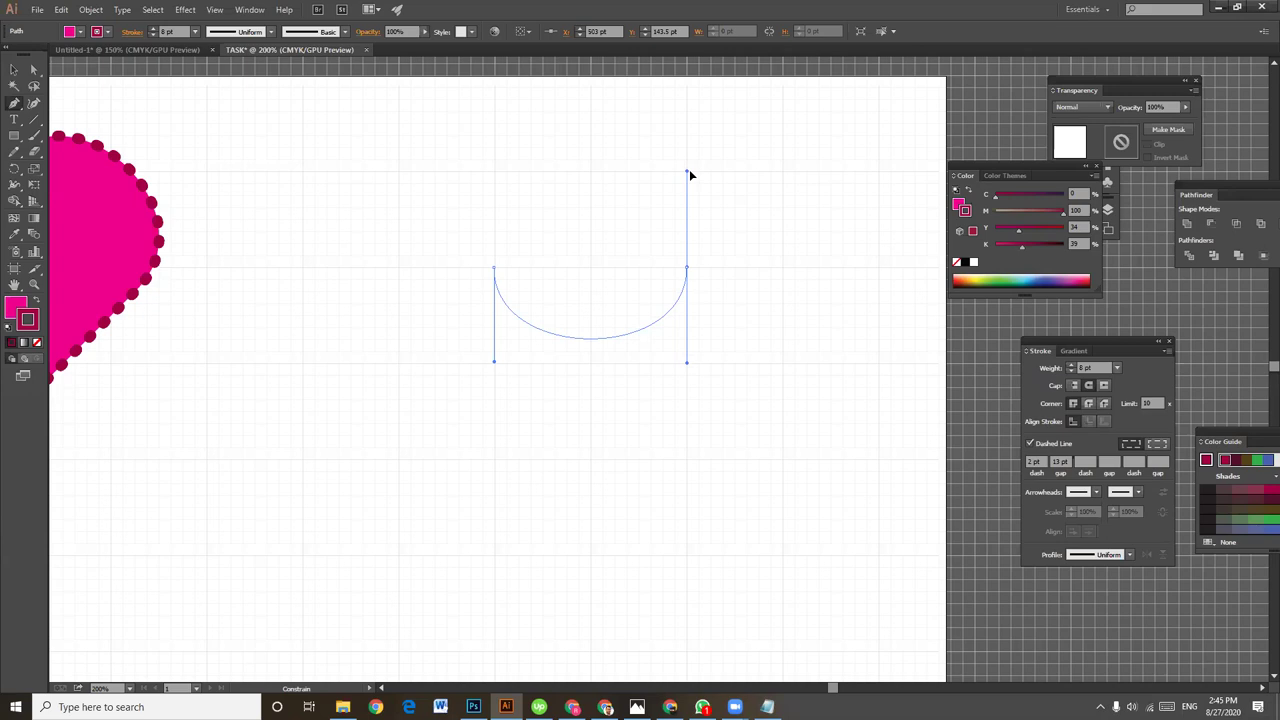
pyautogui.moveTo(689, 175); pyautogui.dragTo(689, 172)
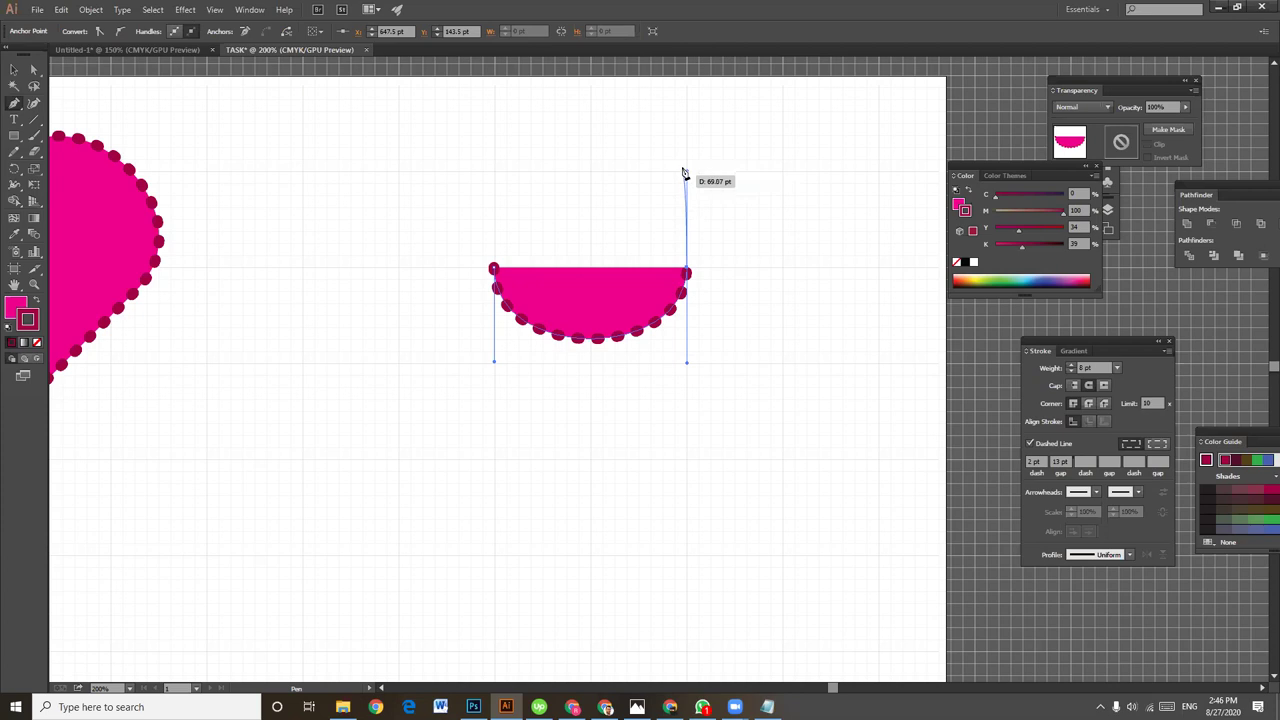
# Swap to no fill with a 1 pt magenta stroke, then delete the half-circle.
pyautogui.click(37, 343)
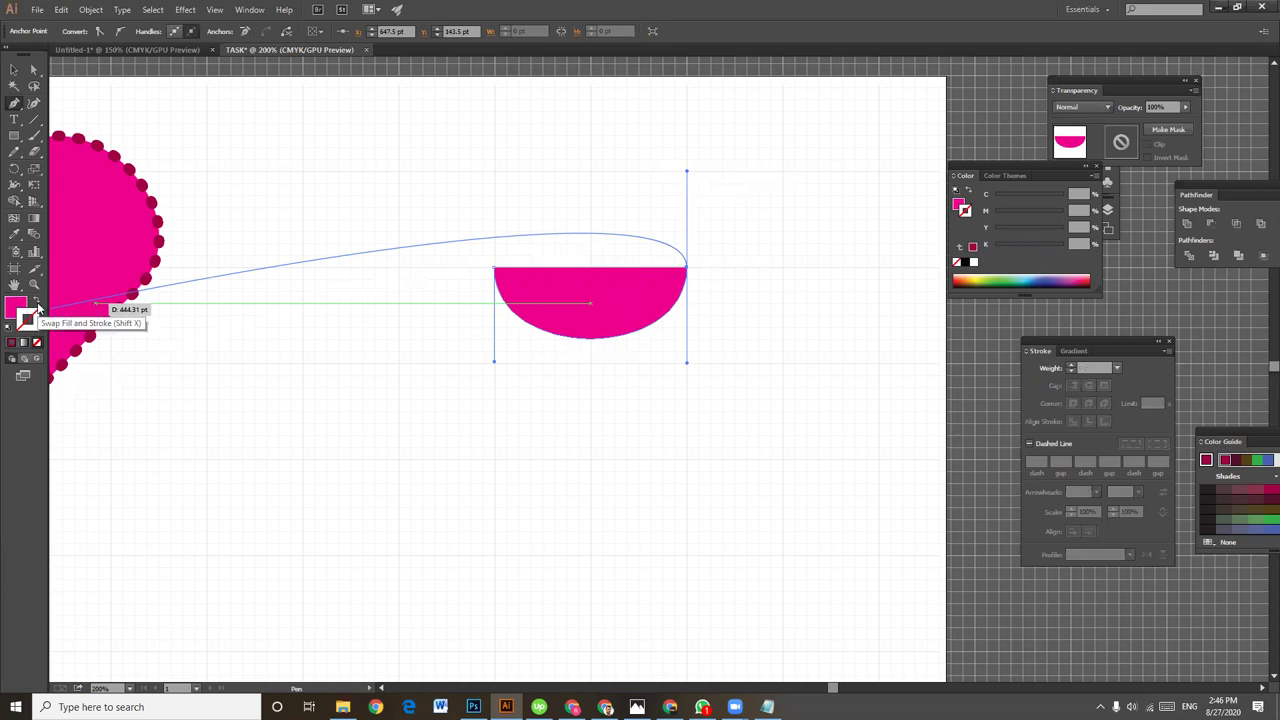
pyautogui.click(37, 306)
pyautogui.click(14, 70)
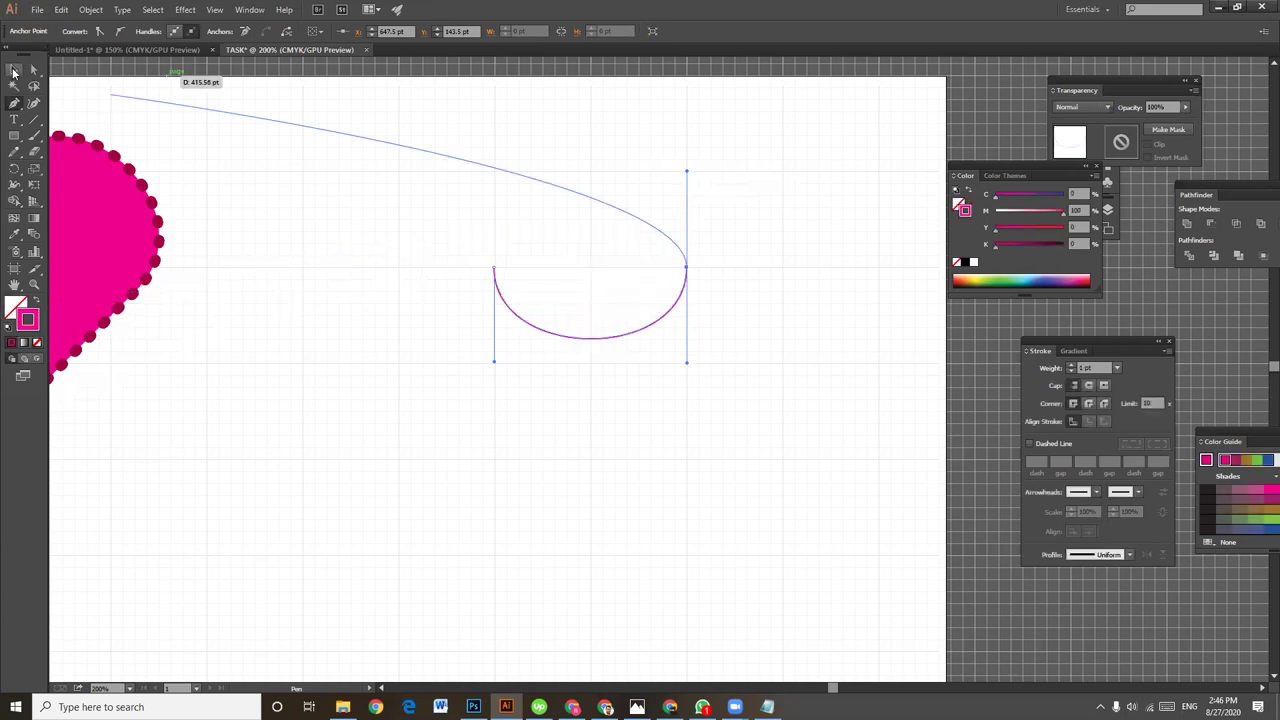
pyautogui.click(603, 271)
pyautogui.moveTo(391, 237); pyautogui.dragTo(697, 367)
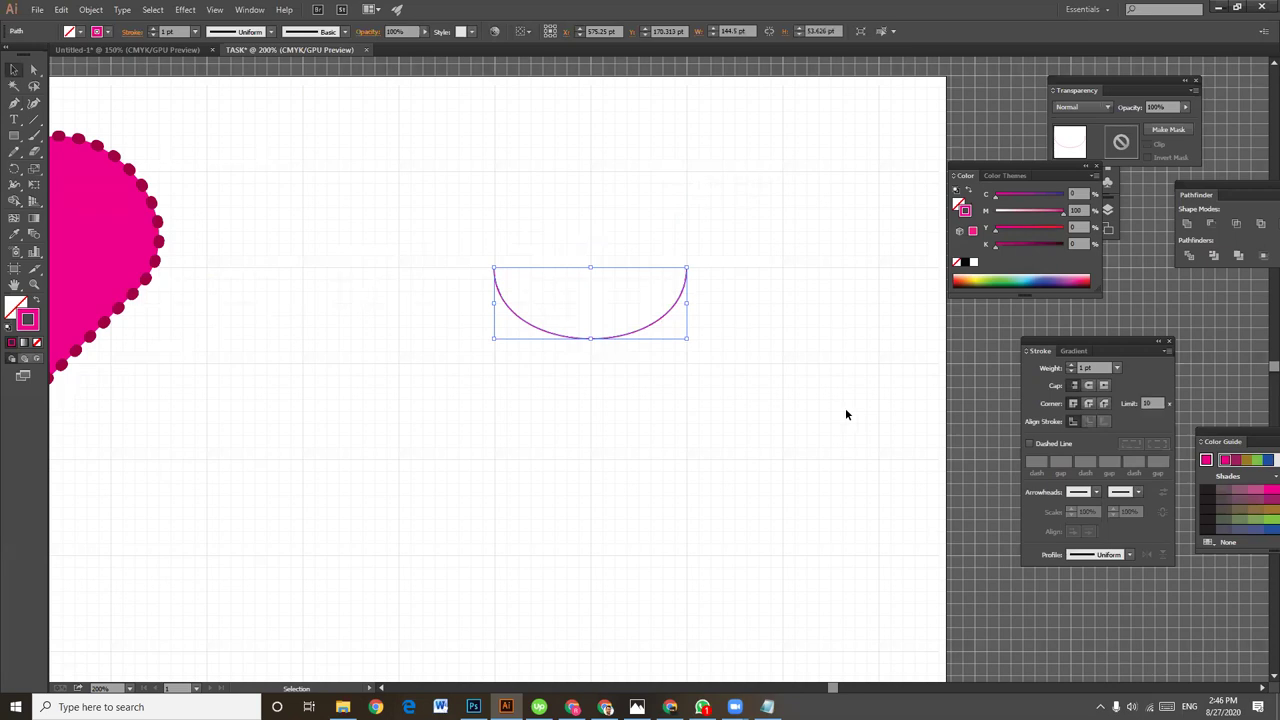
pyautogui.press('Delete')
pyautogui.click(14, 104)
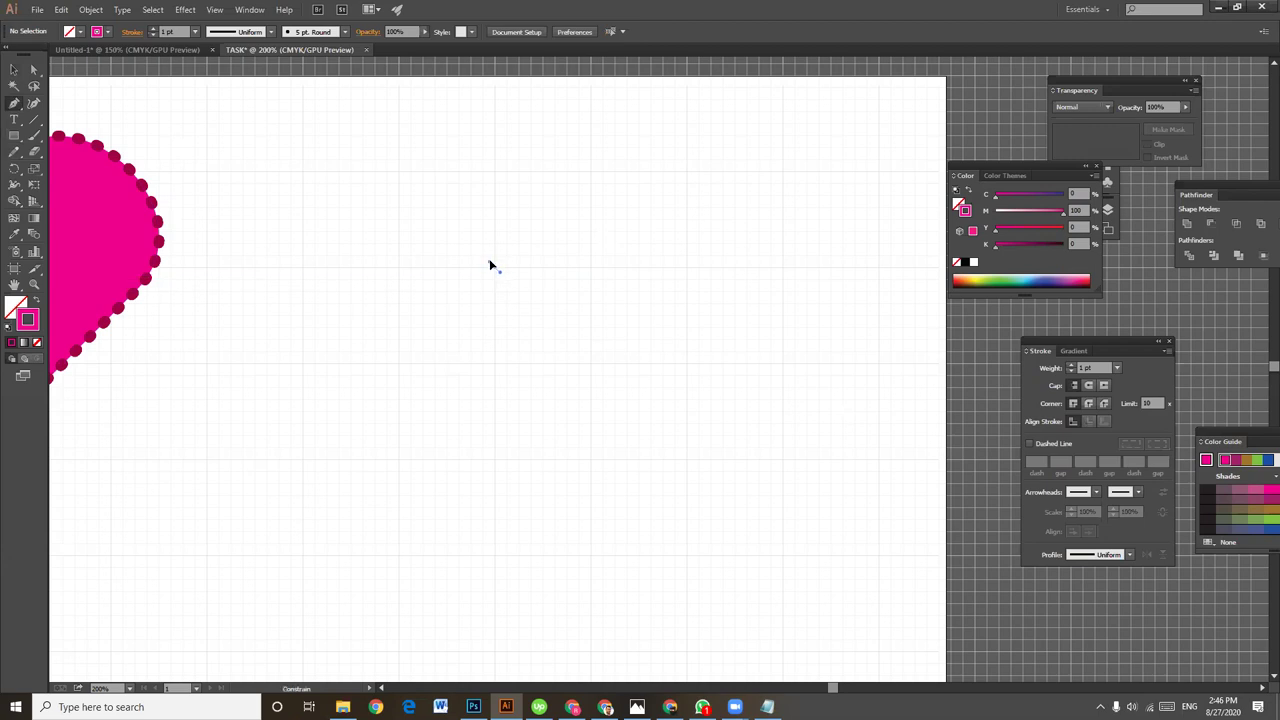
# Draw the rounded top arch of the heart half with two smooth Pen anchors.
pyautogui.moveTo(495, 267); pyautogui.dragTo(496, 182)
pyautogui.moveTo(496, 177); pyautogui.dragTo(495, 177)
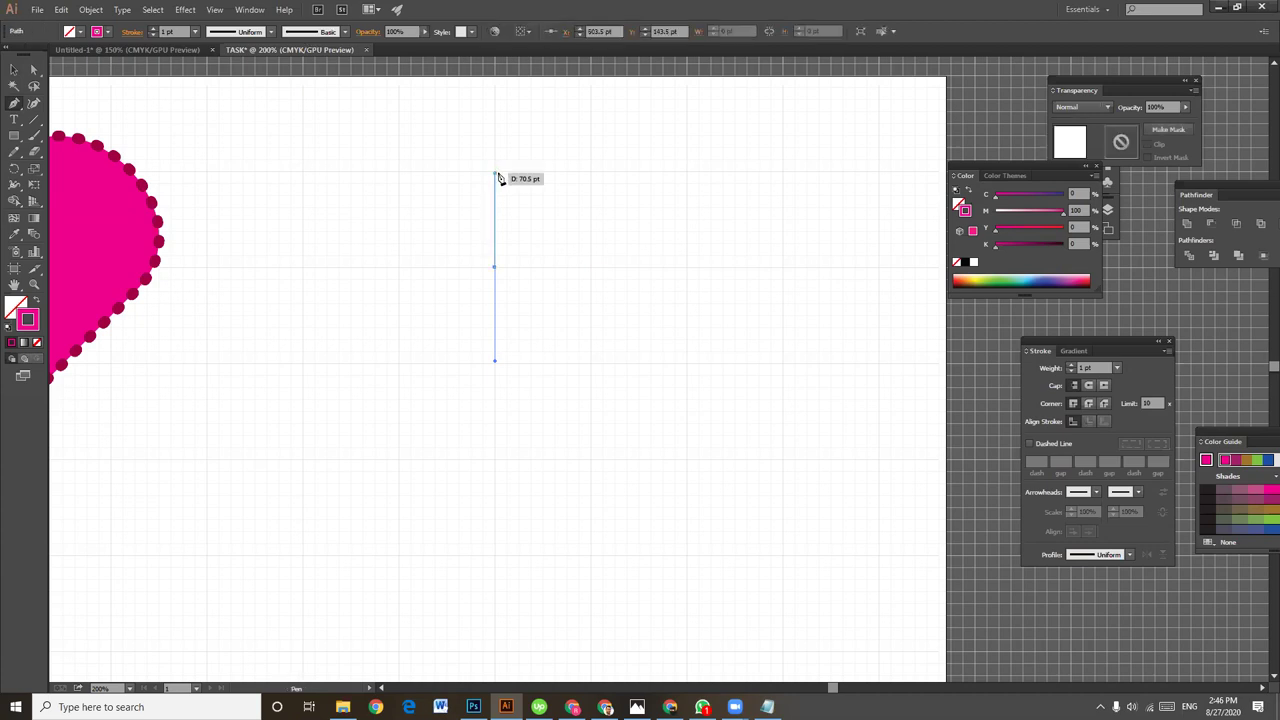
pyautogui.click(687, 268)
pyautogui.moveTo(687, 268); pyautogui.dragTo(684, 367)
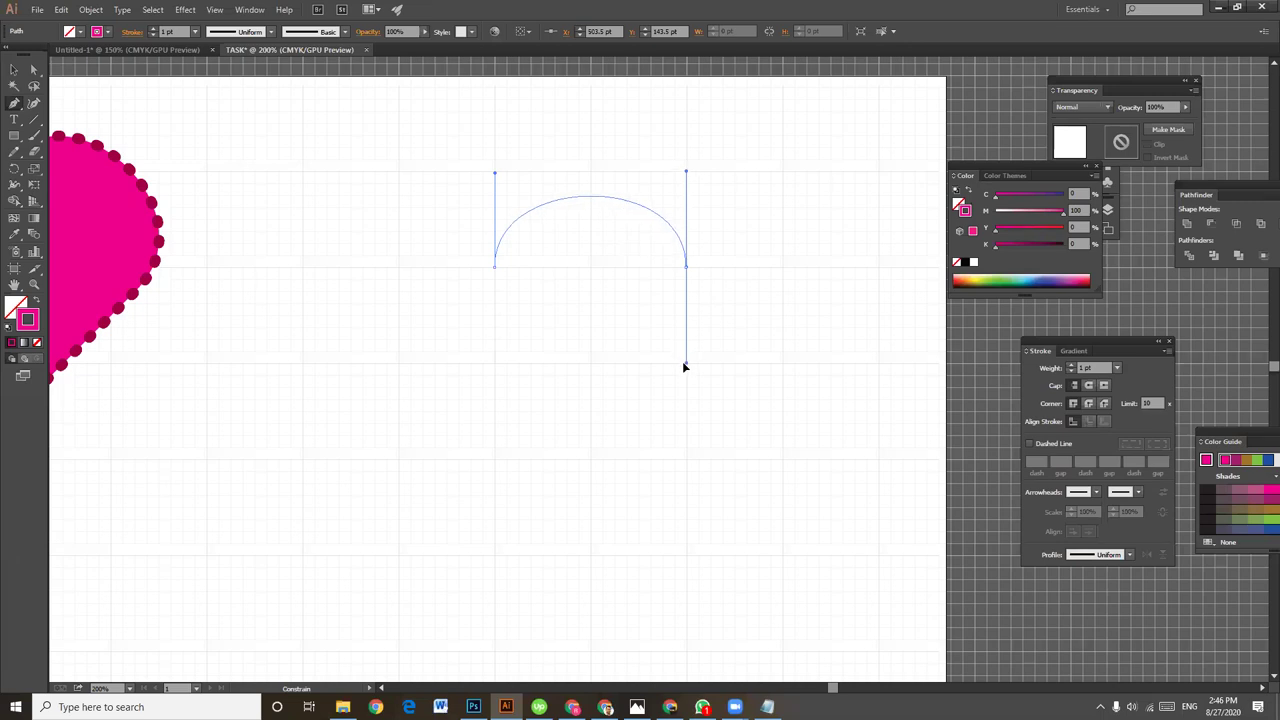
pyautogui.moveTo(684, 366); pyautogui.dragTo(683, 367)
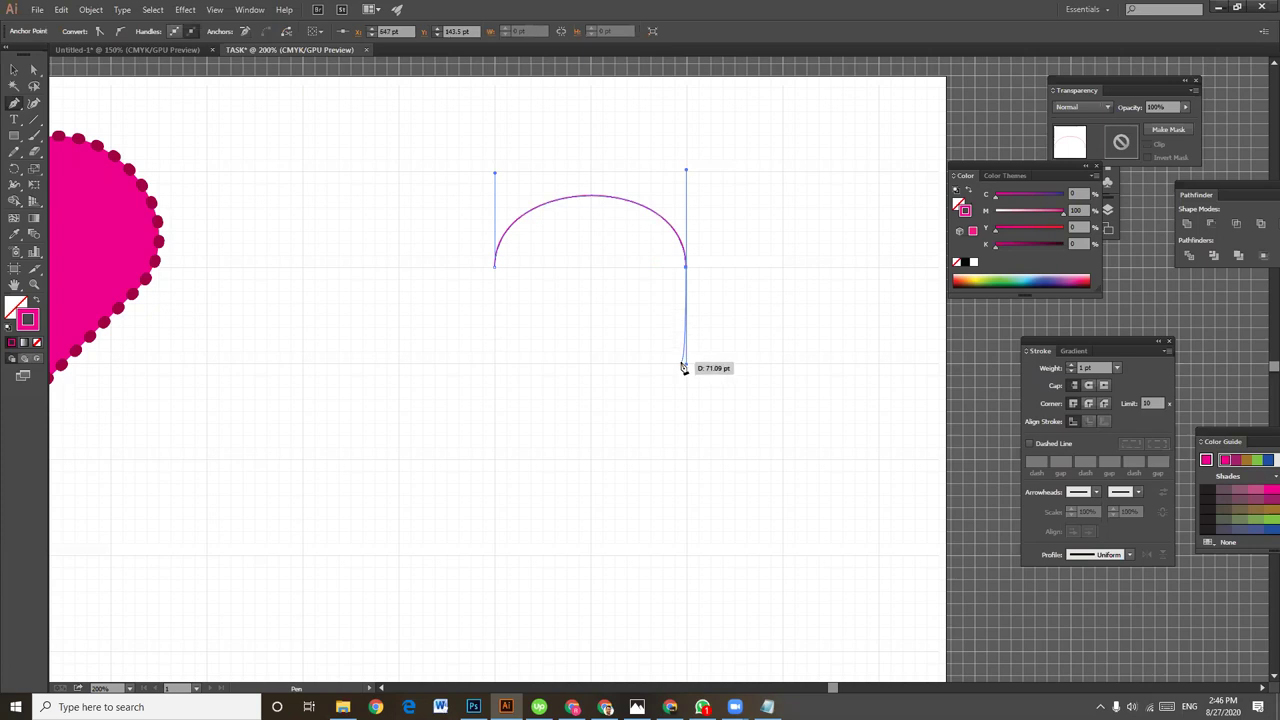
pyautogui.moveTo(683, 367); pyautogui.dragTo(686, 364)
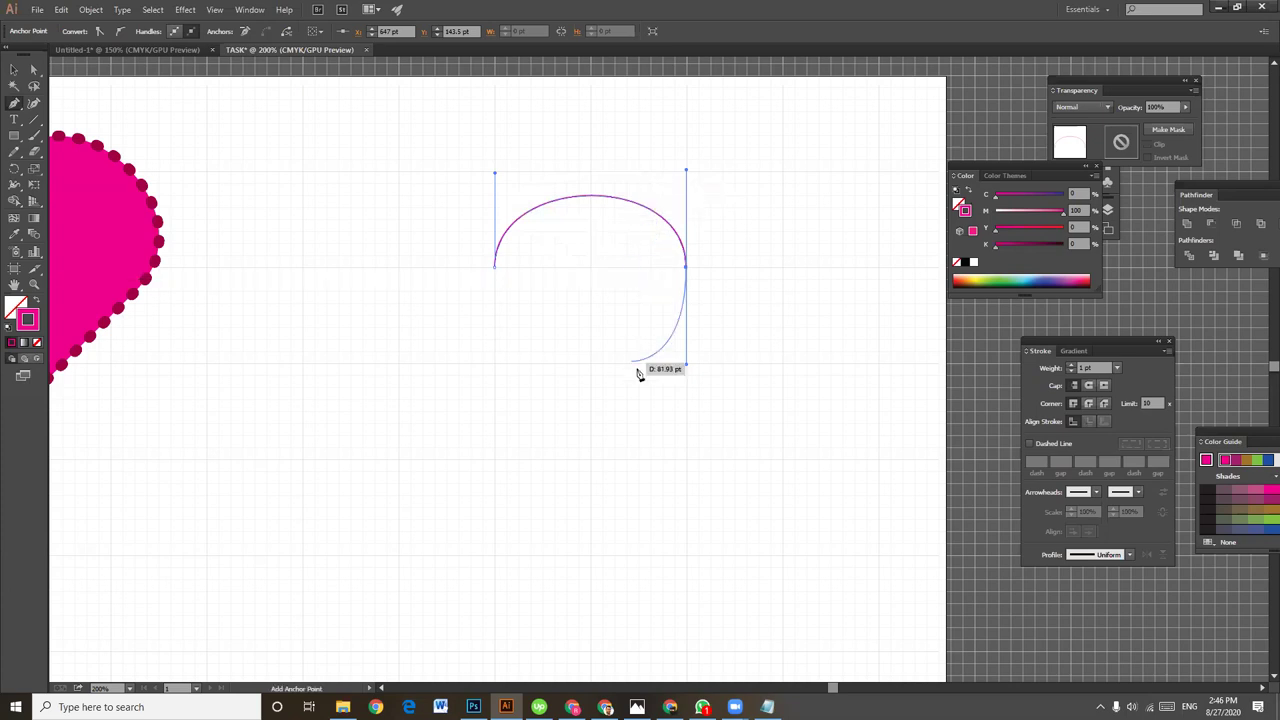
# Add the bottom tip anchor, curving the side down to a sharp point.
pyautogui.moveTo(681, 375); pyautogui.dragTo(693, 351)
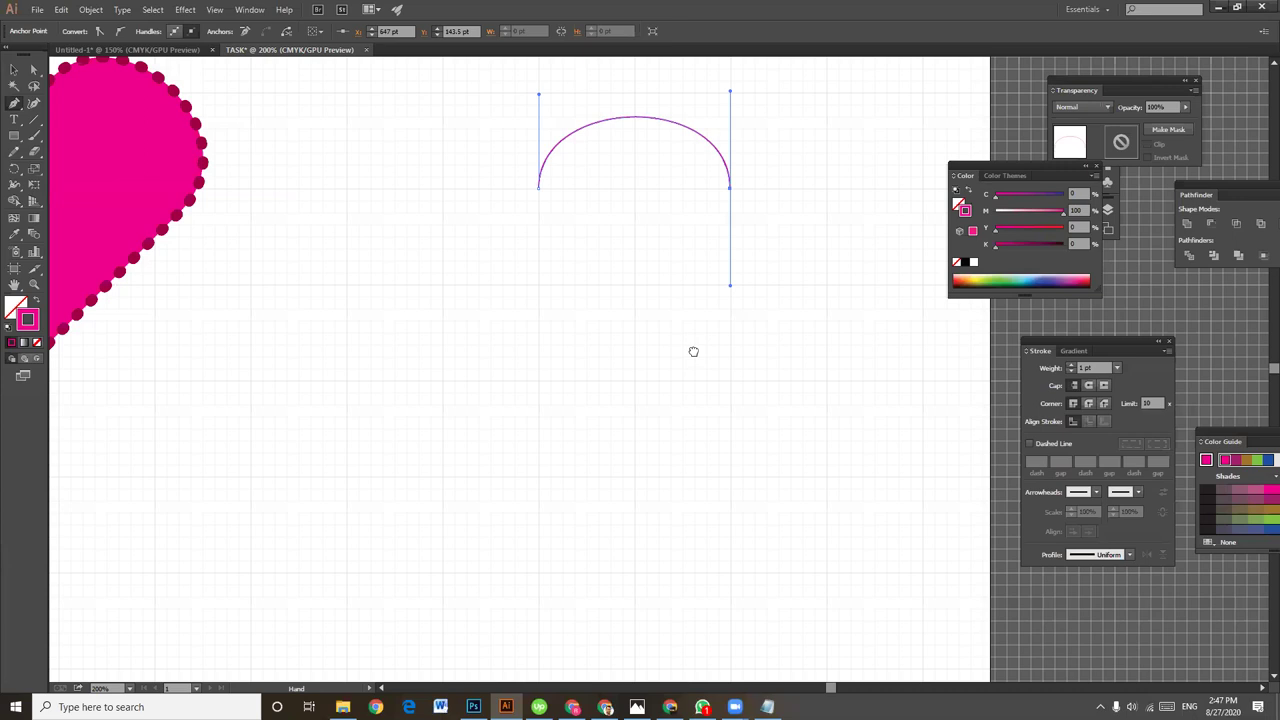
pyautogui.click(539, 379)
pyautogui.moveTo(538, 386); pyautogui.dragTo(539, 415)
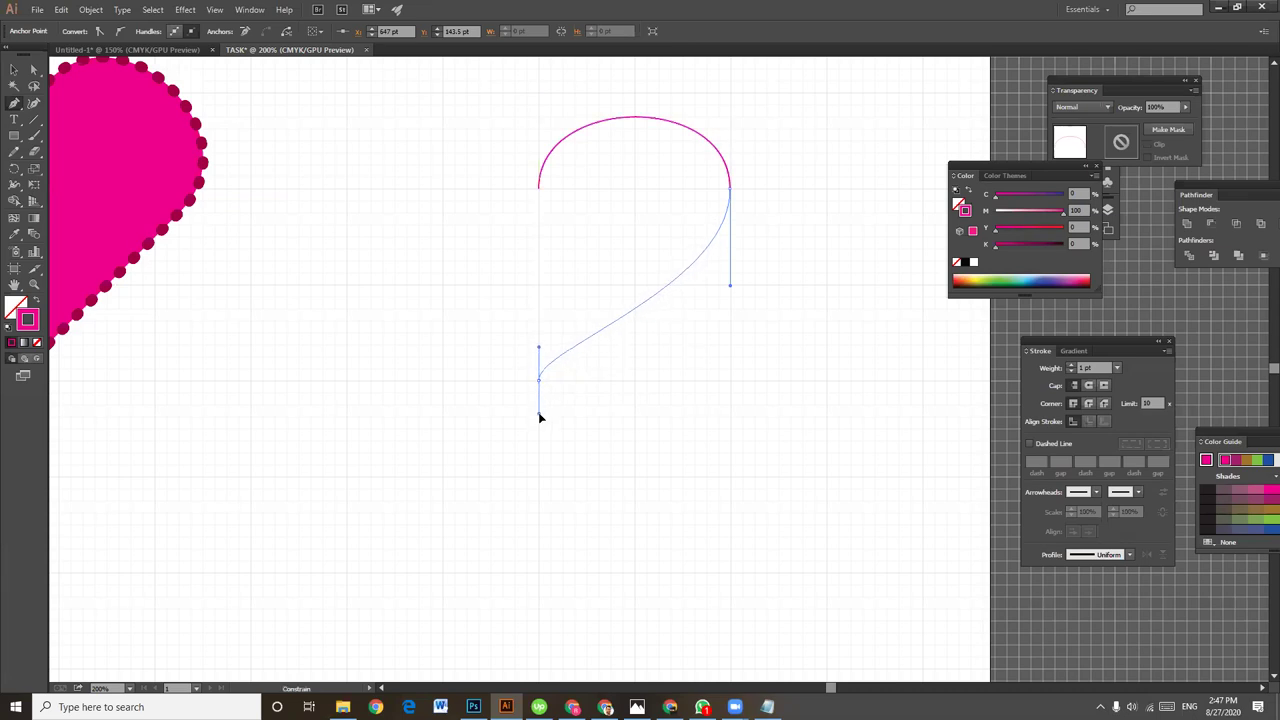
pyautogui.moveTo(539, 415)
pyautogui.mouseDown()
pyautogui.moveTo(538, 381)
pyautogui.moveTo(541, 425)
pyautogui.mouseUp()
pyautogui.moveTo(541, 428); pyautogui.dragTo(541, 436)
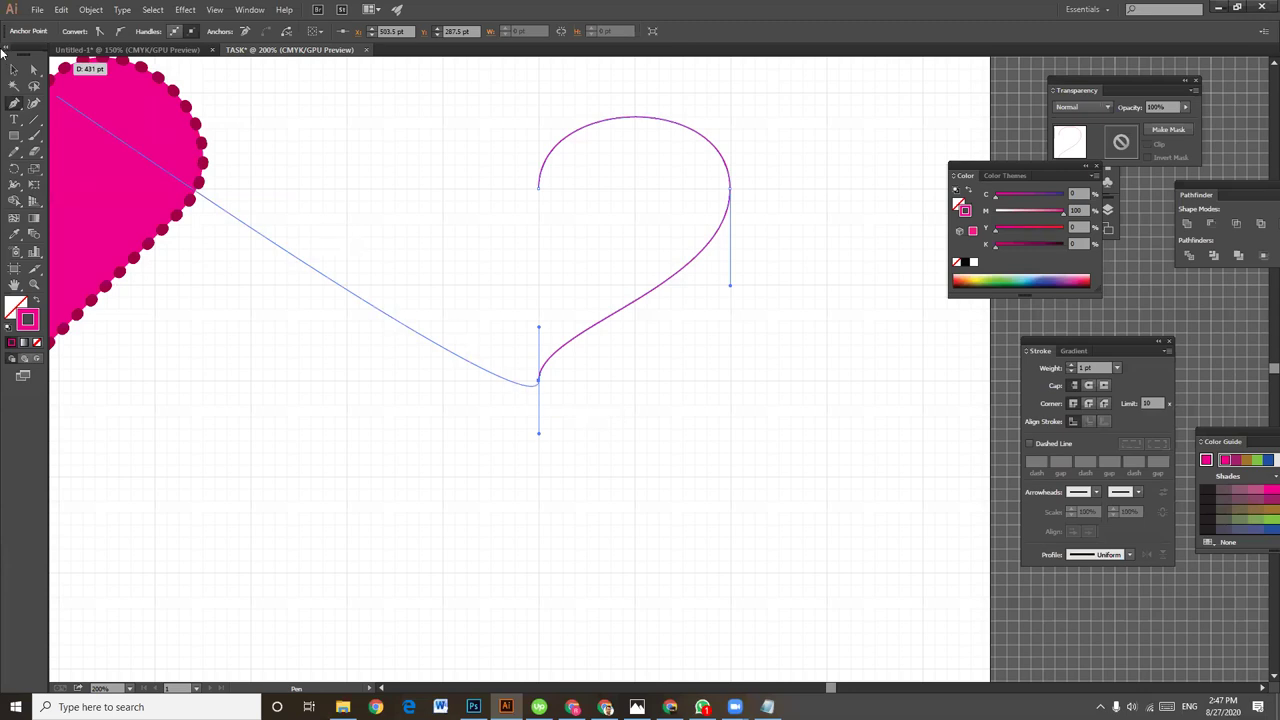
# Select the magenta half-heart path with the Selection tool.
pyautogui.click(14, 70)
pyautogui.click(777, 264)
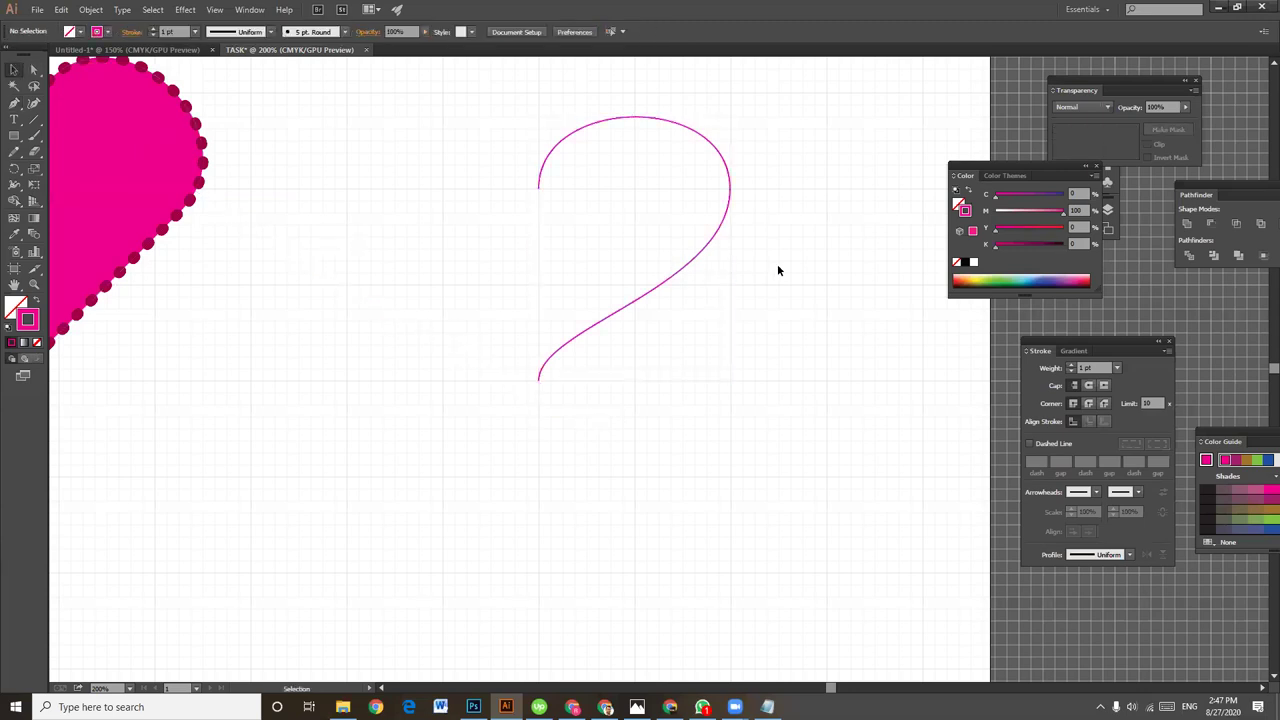
pyautogui.click(722, 230)
pyautogui.click(780, 254)
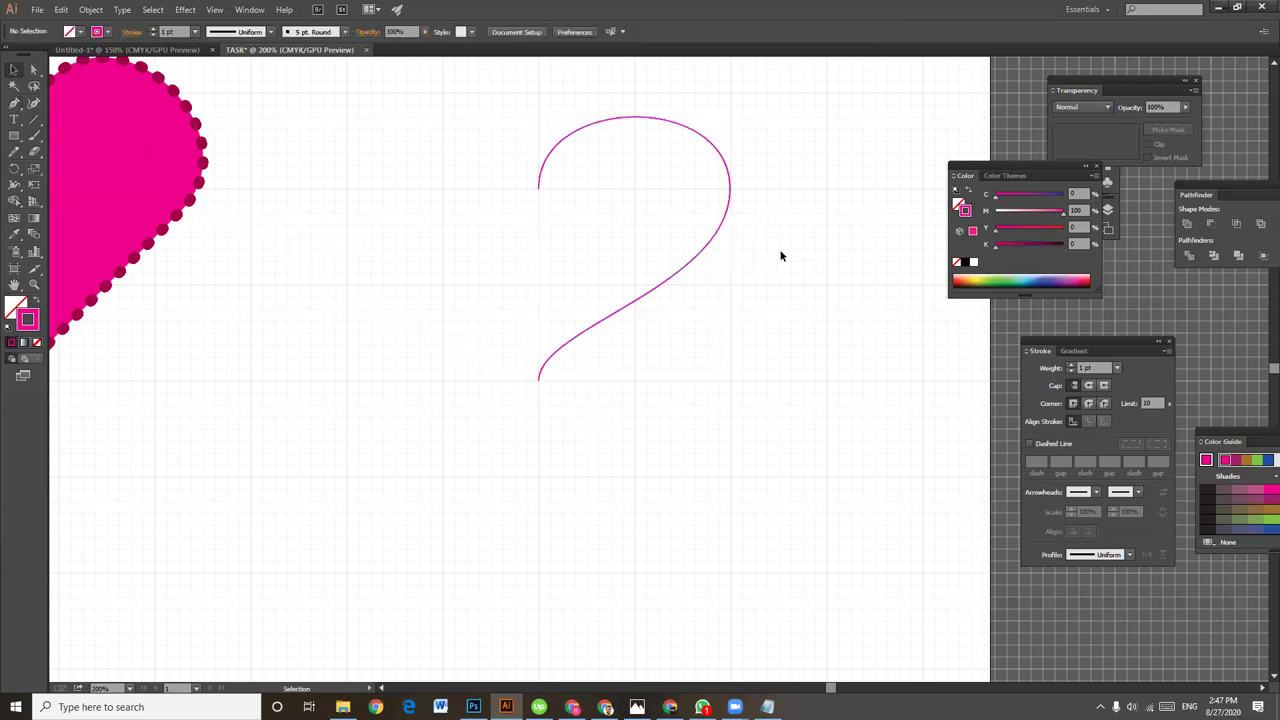
pyautogui.click(716, 233)
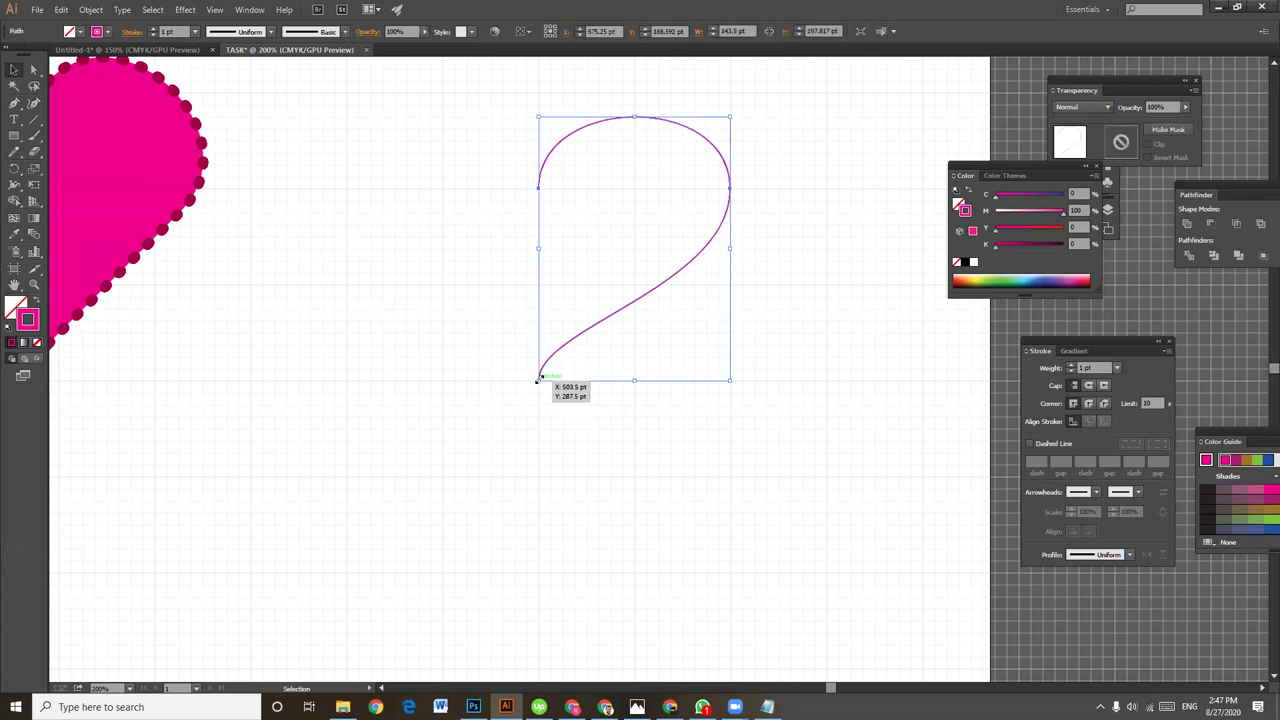
pyautogui.click(745, 155)
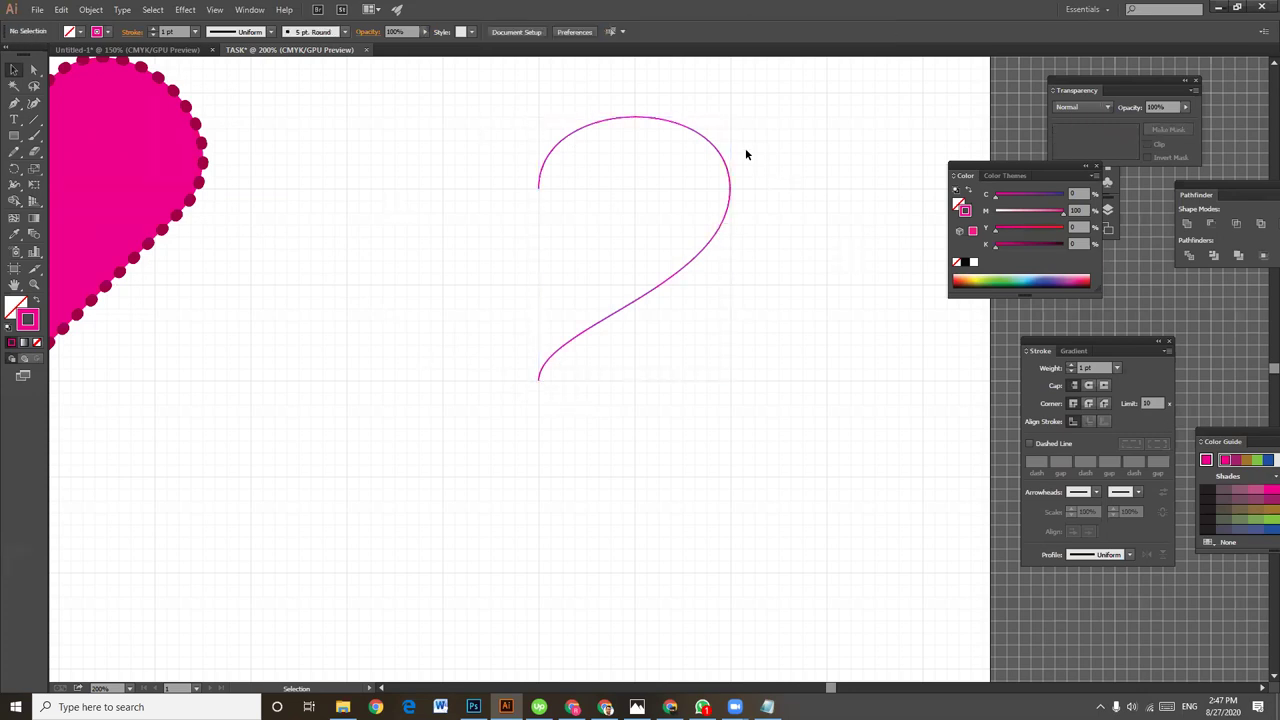
pyautogui.click(722, 155)
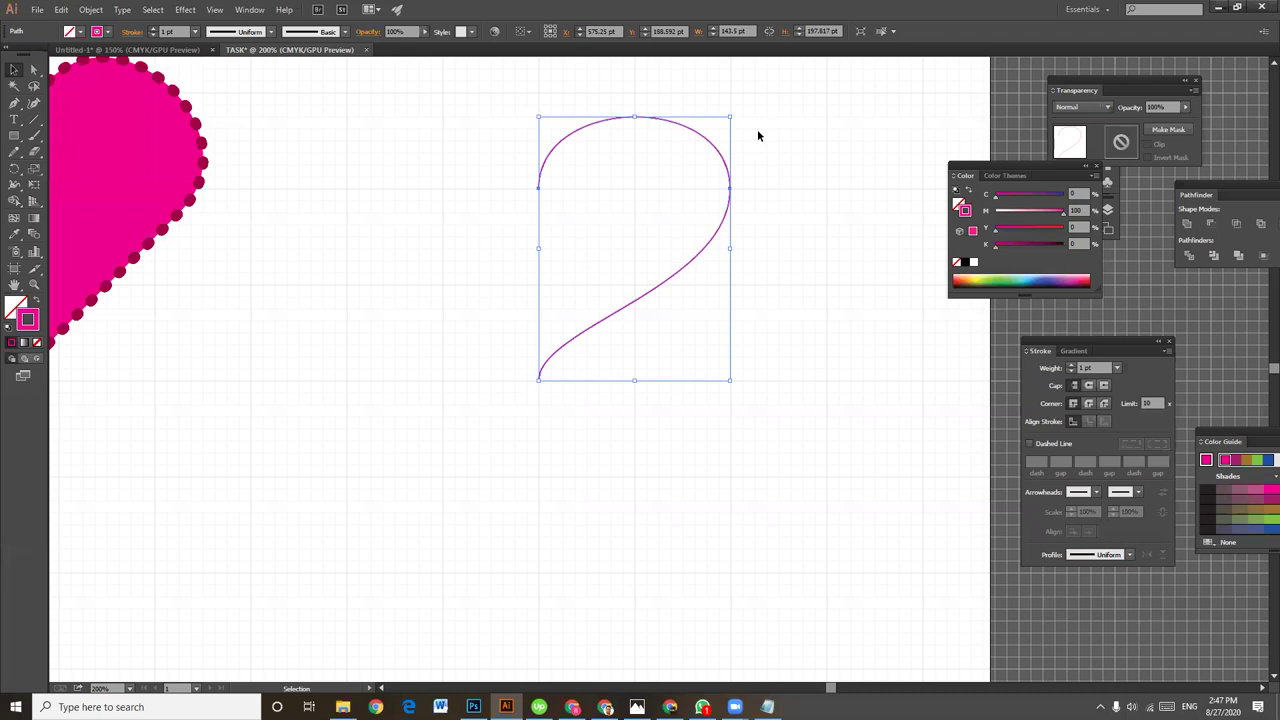
# Reflect a copy of the half around its top-left anchor to form the left side.
pyautogui.click(13, 171)
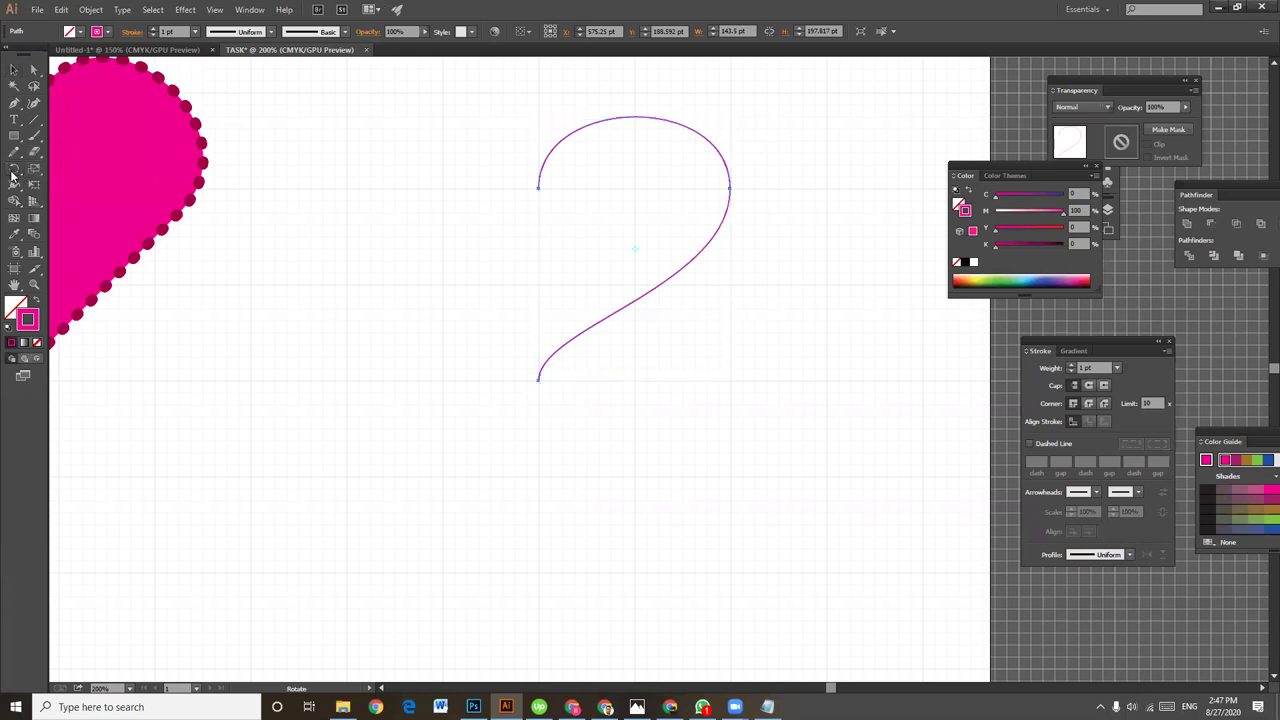
pyautogui.click(64, 184)
pyautogui.click(538, 187)
pyautogui.moveTo(644, 241)
pyautogui.mouseDown()
pyautogui.moveTo(565, 263)
pyautogui.moveTo(520, 237)
pyautogui.mouseUp()
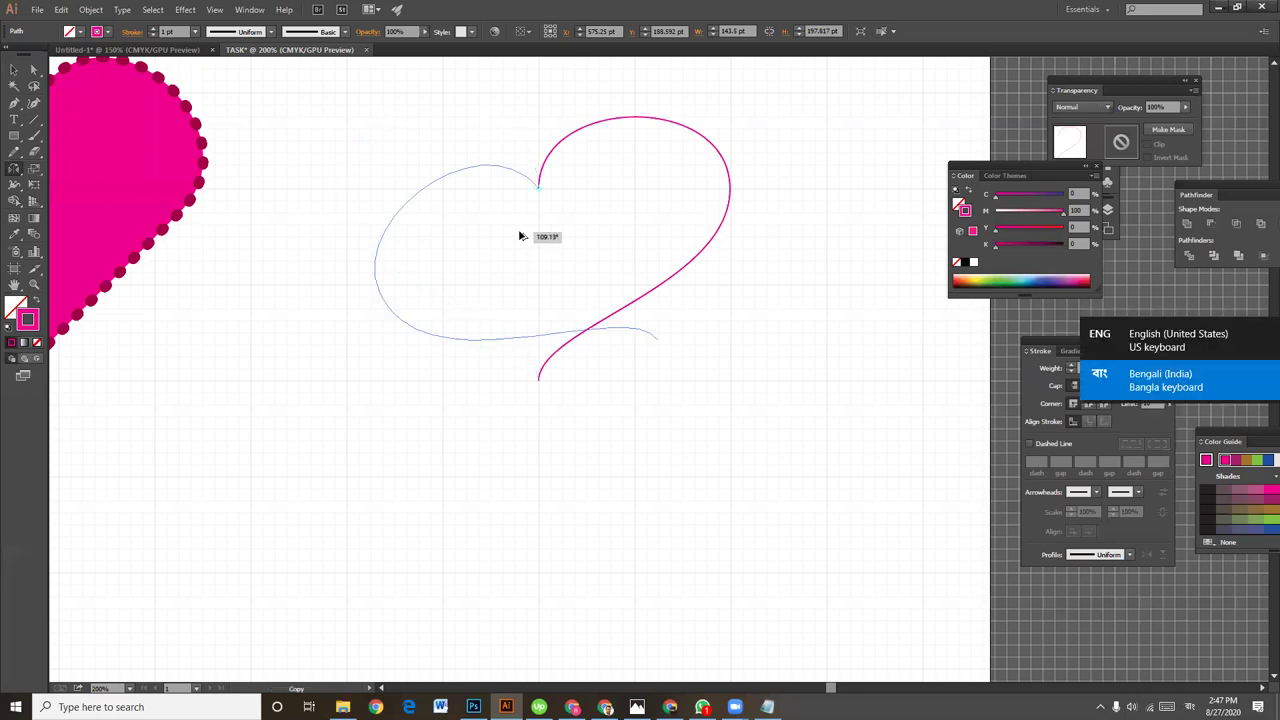
pyautogui.moveTo(520, 237); pyautogui.dragTo(510, 227)
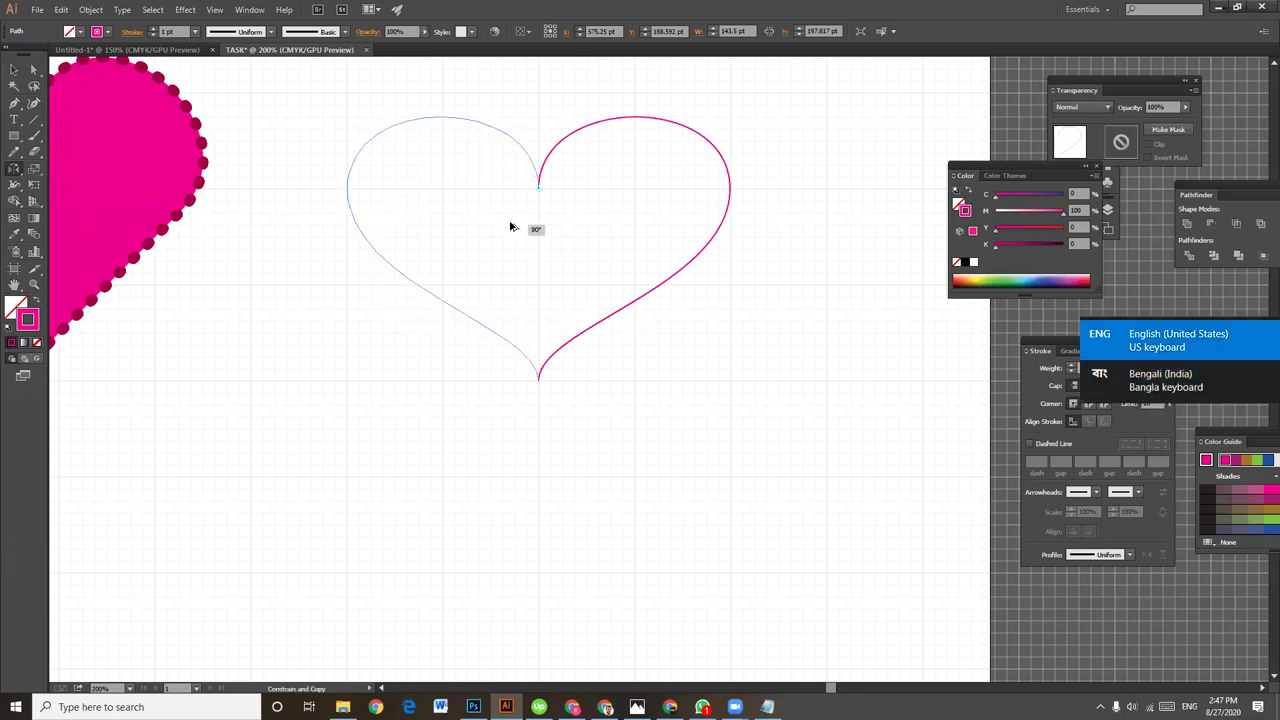
pyautogui.moveTo(510, 226)
pyautogui.mouseDown()
pyautogui.moveTo(531, 217)
pyautogui.moveTo(503, 210)
pyautogui.mouseUp()
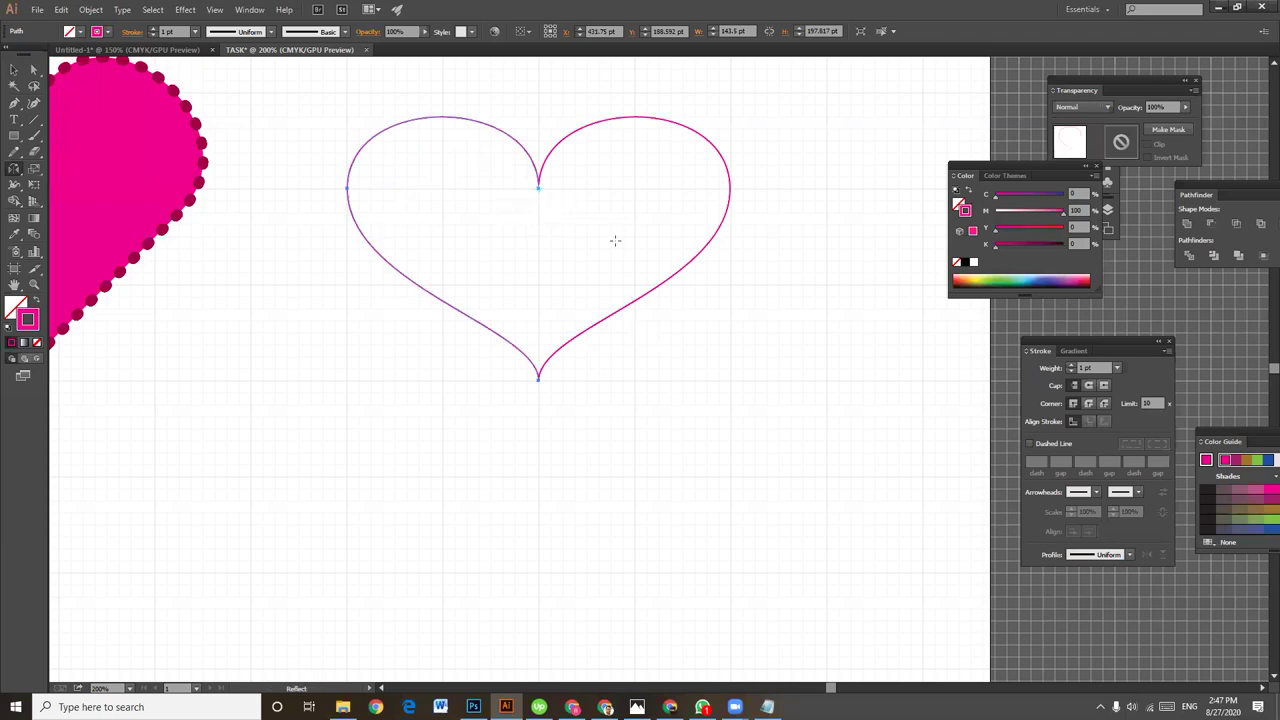
pyautogui.click(14, 70)
# Stretch the heart taller by dragging its bottom bounding-box handle down.
pyautogui.click(718, 362)
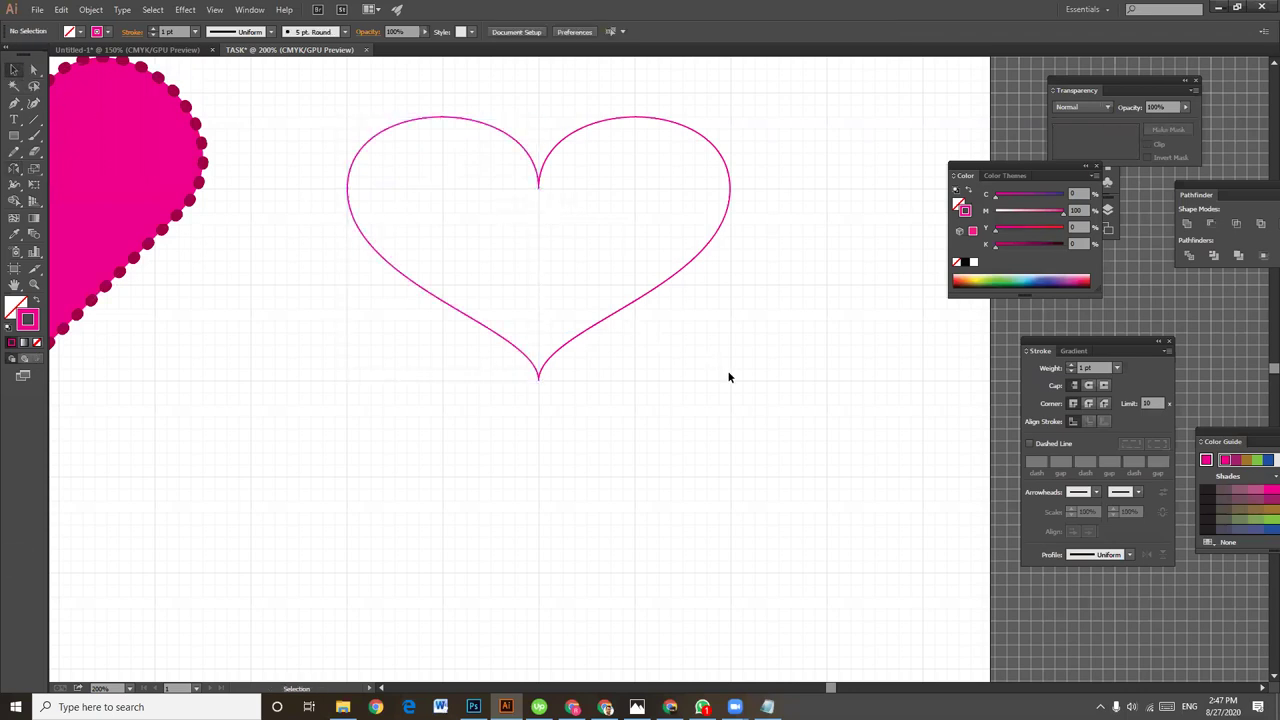
pyautogui.moveTo(716, 421)
pyautogui.mouseDown()
pyautogui.moveTo(712, 405)
pyautogui.moveTo(440, 315)
pyautogui.mouseUp()
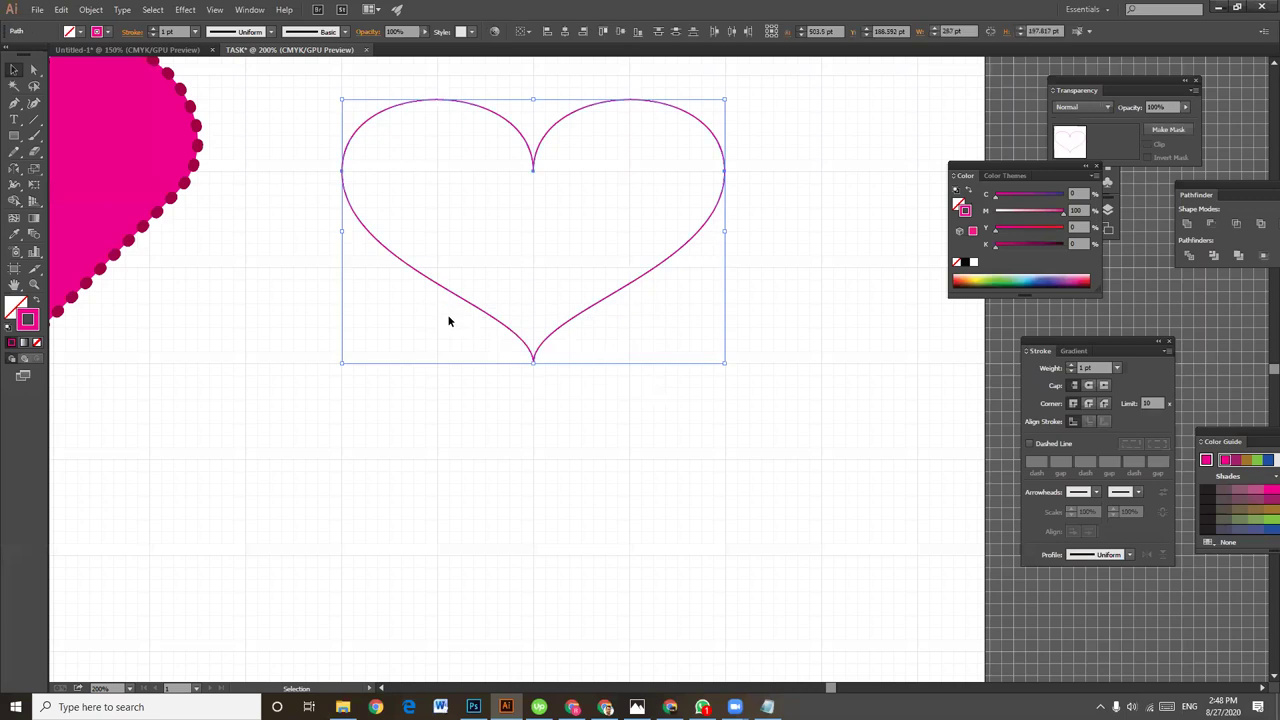
pyautogui.moveTo(653, 424); pyautogui.dragTo(653, 402)
pyautogui.moveTo(534, 347); pyautogui.dragTo(537, 444)
pyautogui.click(795, 399)
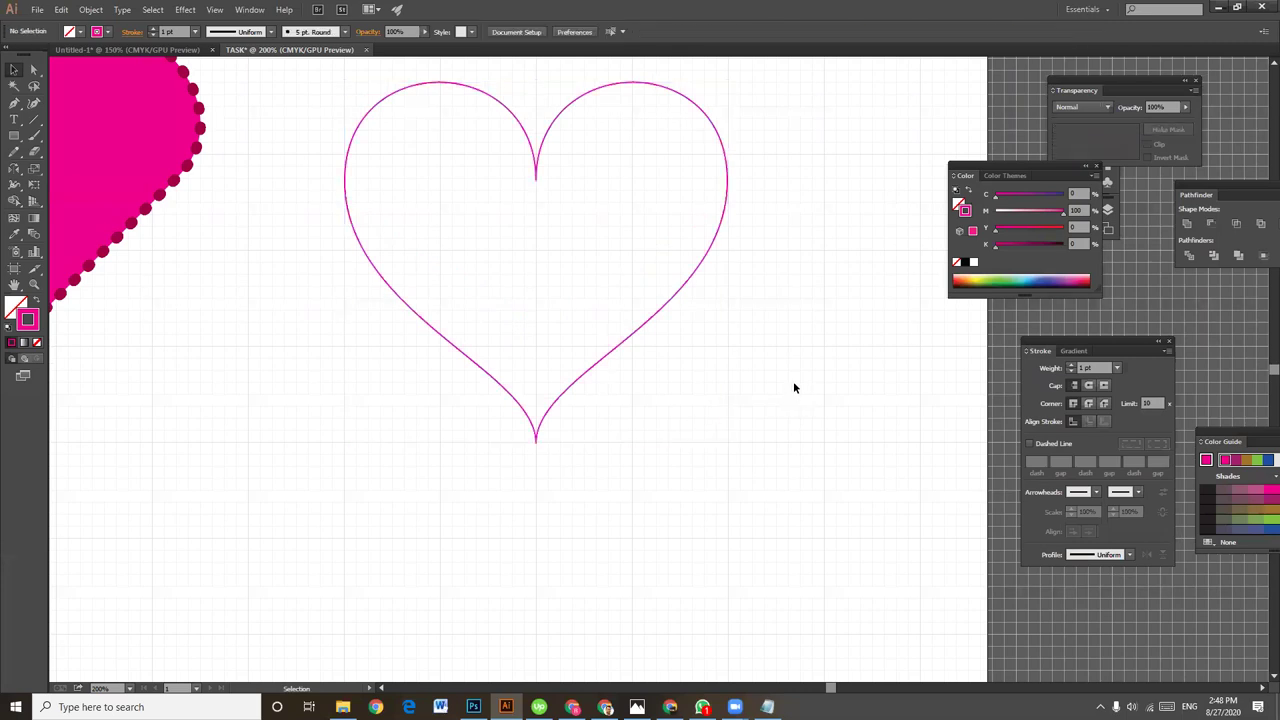
# Swap the heart to a solid magenta fill with no stroke.
pyautogui.moveTo(288, 147); pyautogui.dragTo(745, 430)
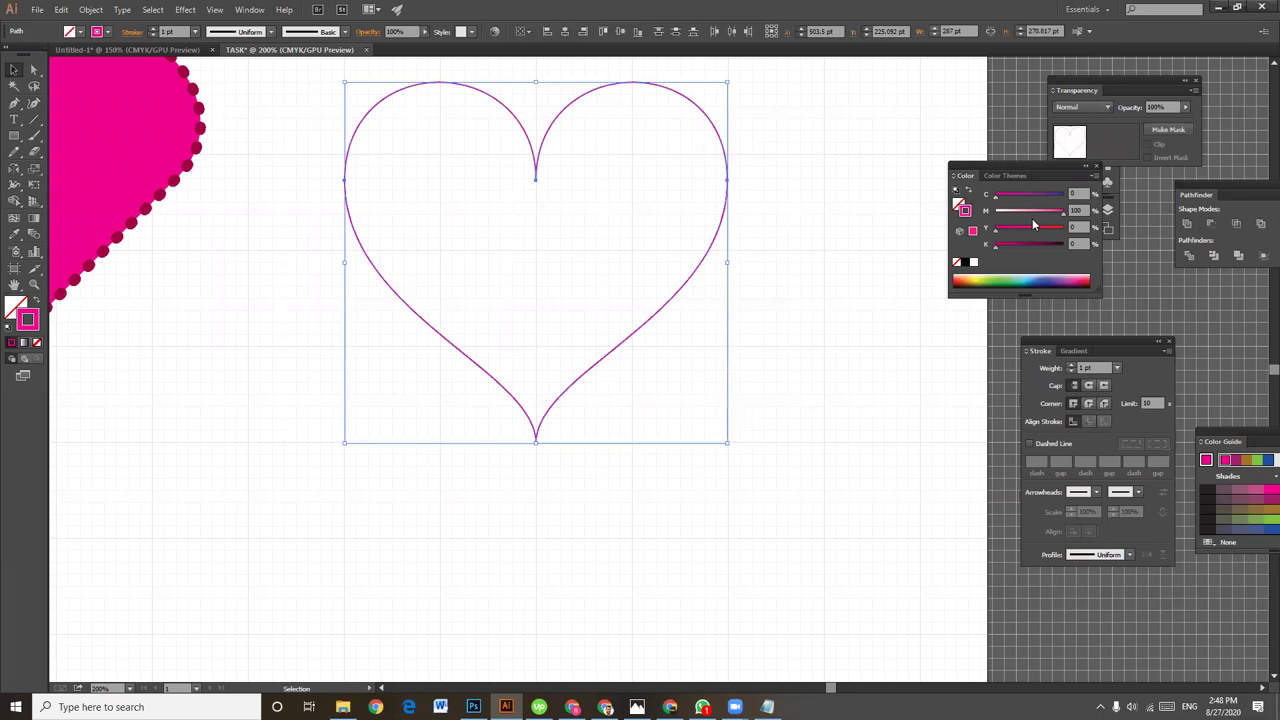
pyautogui.click(35, 300)
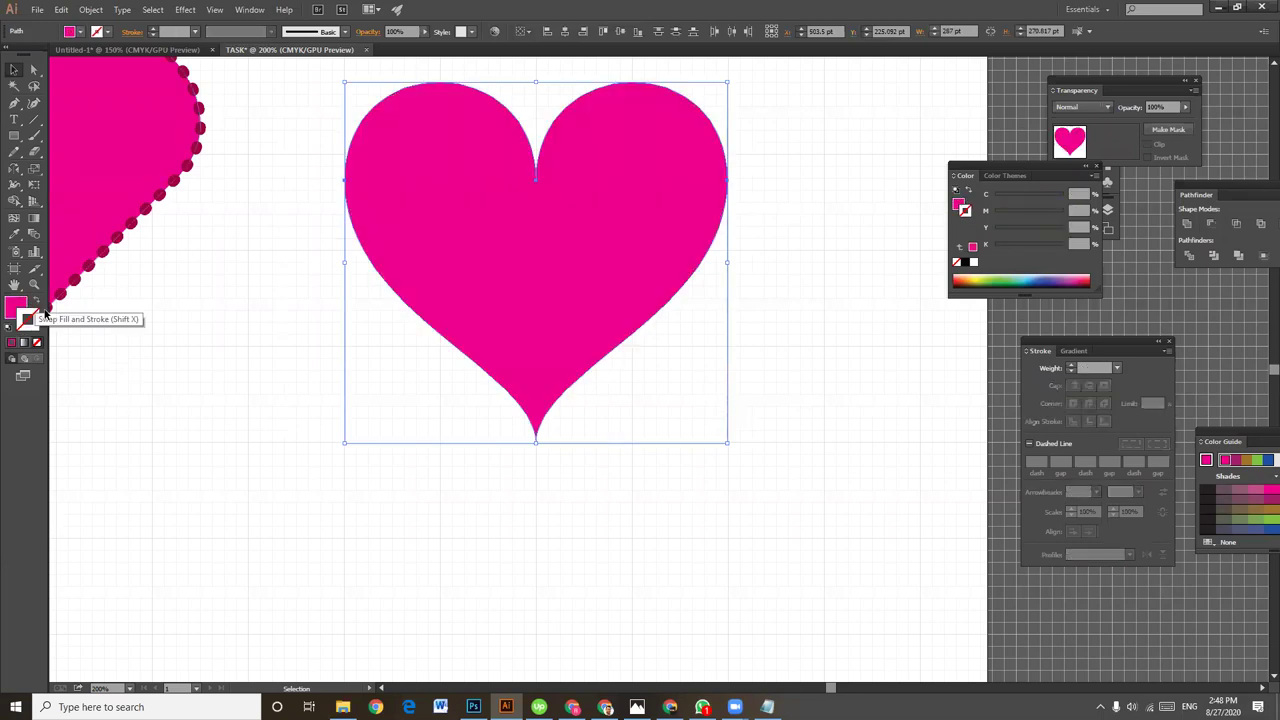
pyautogui.click(790, 293)
# Test-move the right and left heart halves aside and undo each move.
pyautogui.moveTo(801, 316); pyautogui.dragTo(801, 332)
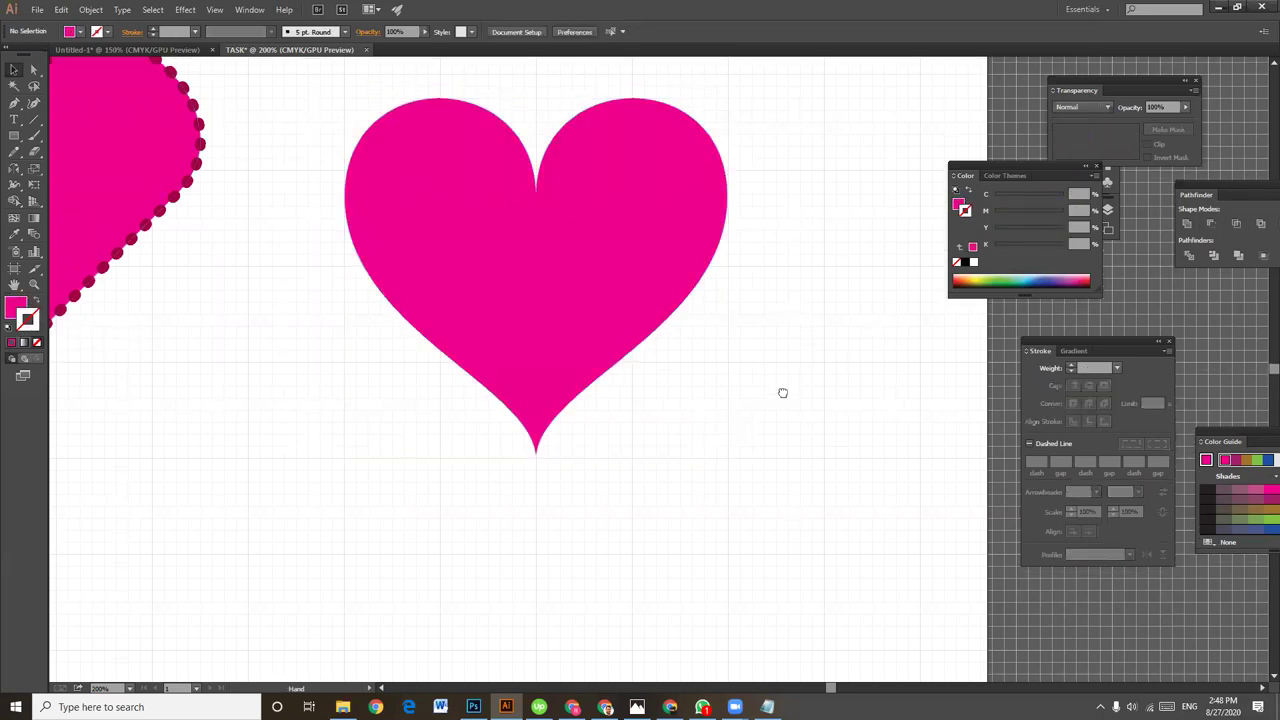
pyautogui.moveTo(680, 246); pyautogui.dragTo(774, 276)
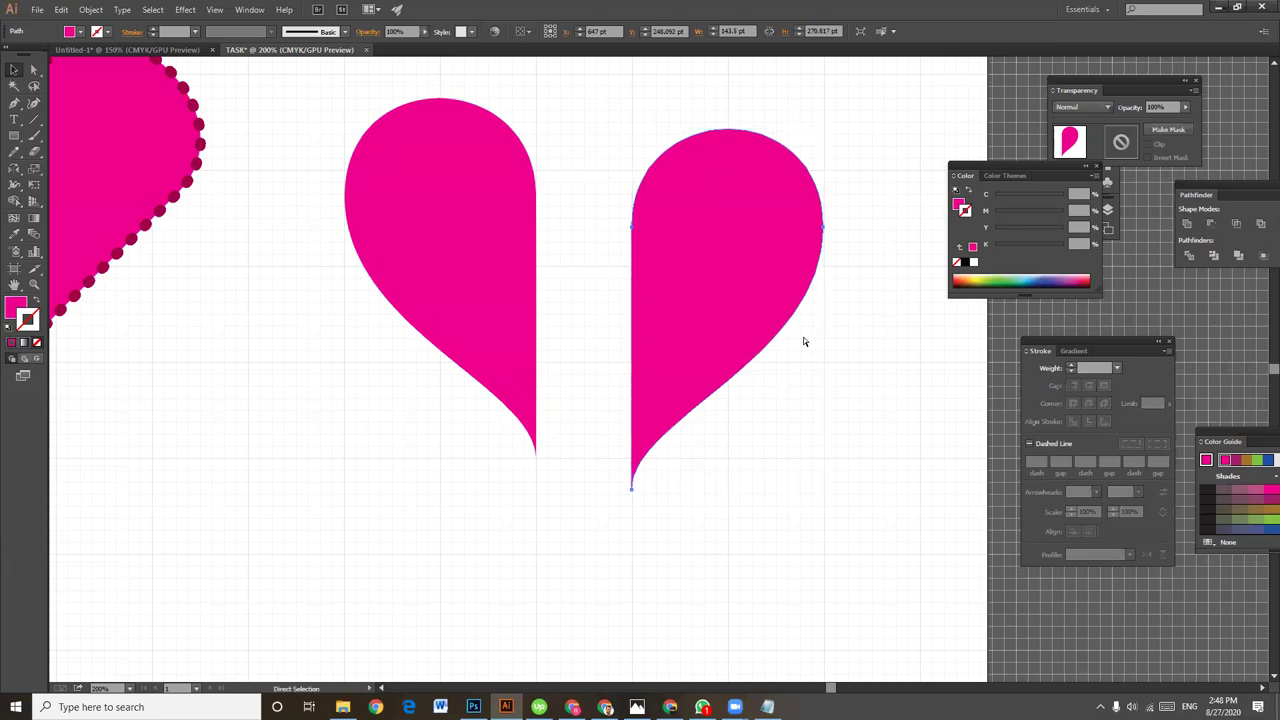
pyautogui.hotkey('ctrl', 'z')
pyautogui.click(820, 346)
pyautogui.moveTo(487, 233); pyautogui.dragTo(421, 233)
pyautogui.press('a')
pyautogui.hotkey('ctrl', 'z')
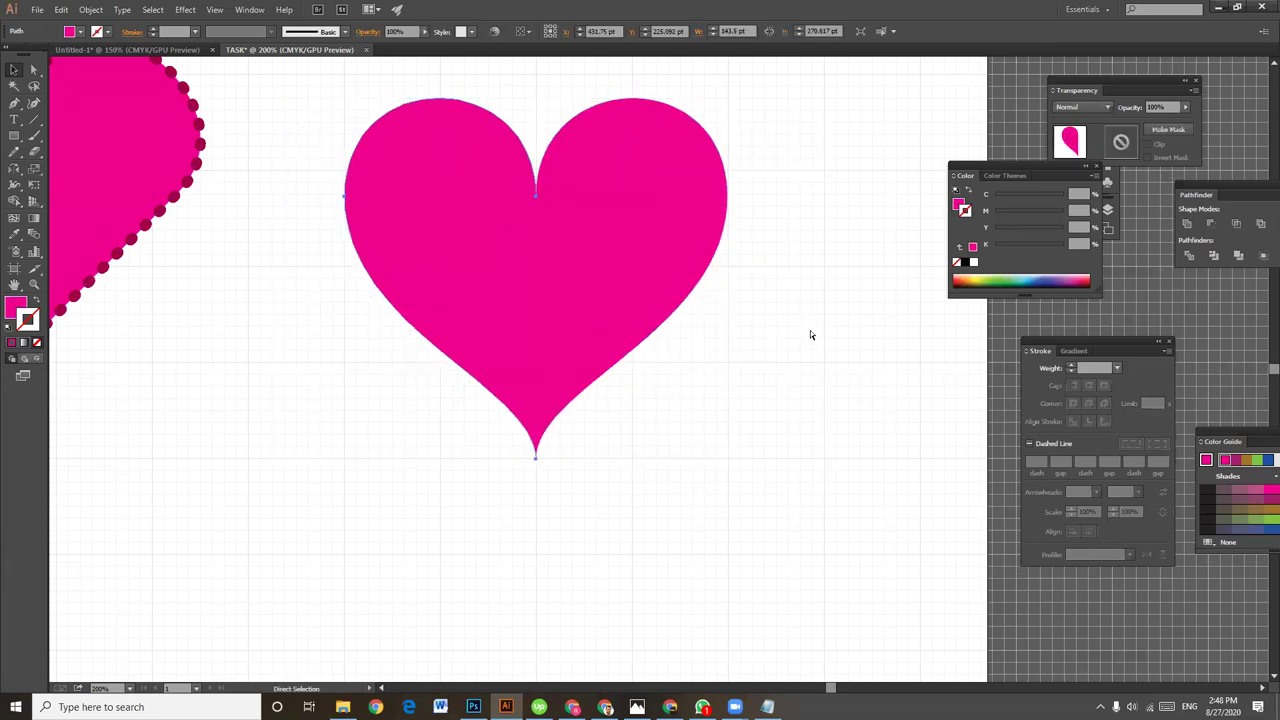
pyautogui.click(837, 346)
# Shift the view down and switch to Outline view with Ctrl+Y.
pyautogui.moveTo(814, 331); pyautogui.dragTo(805, 387)
pyautogui.press('a')
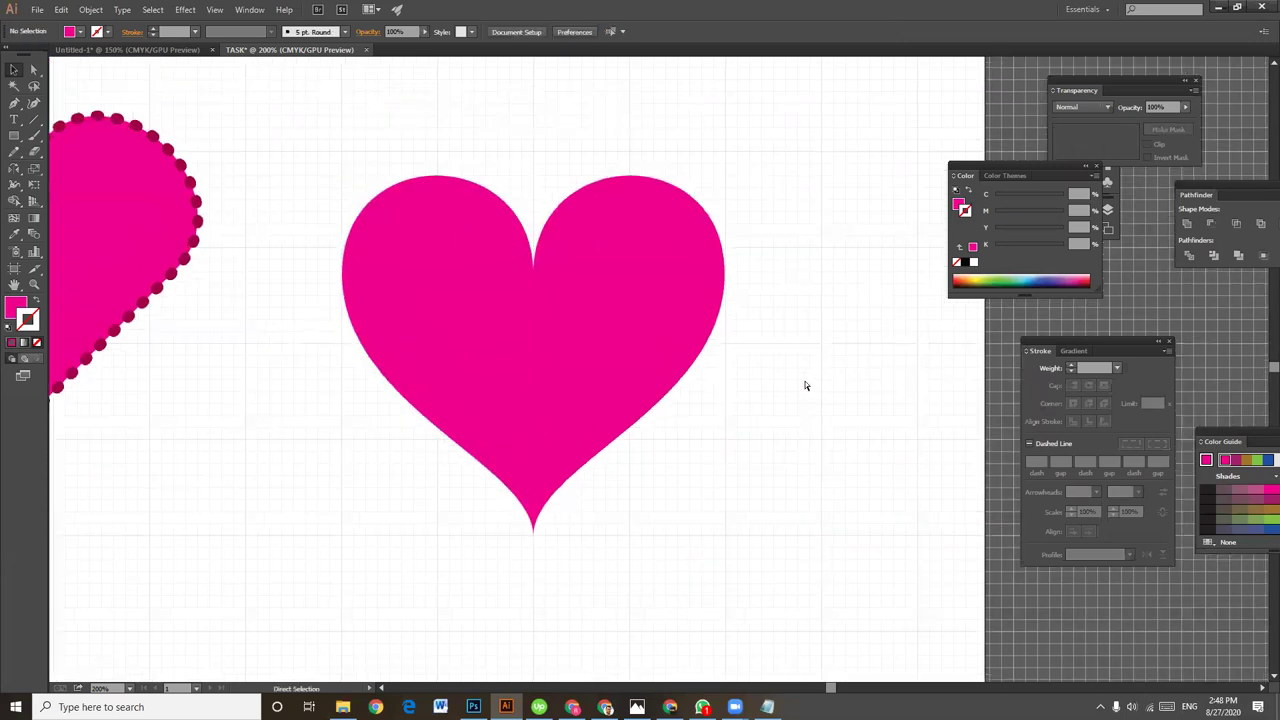
pyautogui.hotkey('ctrl', 'y')
# Try selecting the heart's top centre and bottom tip anchors with Direct Selection.
pyautogui.press('v')
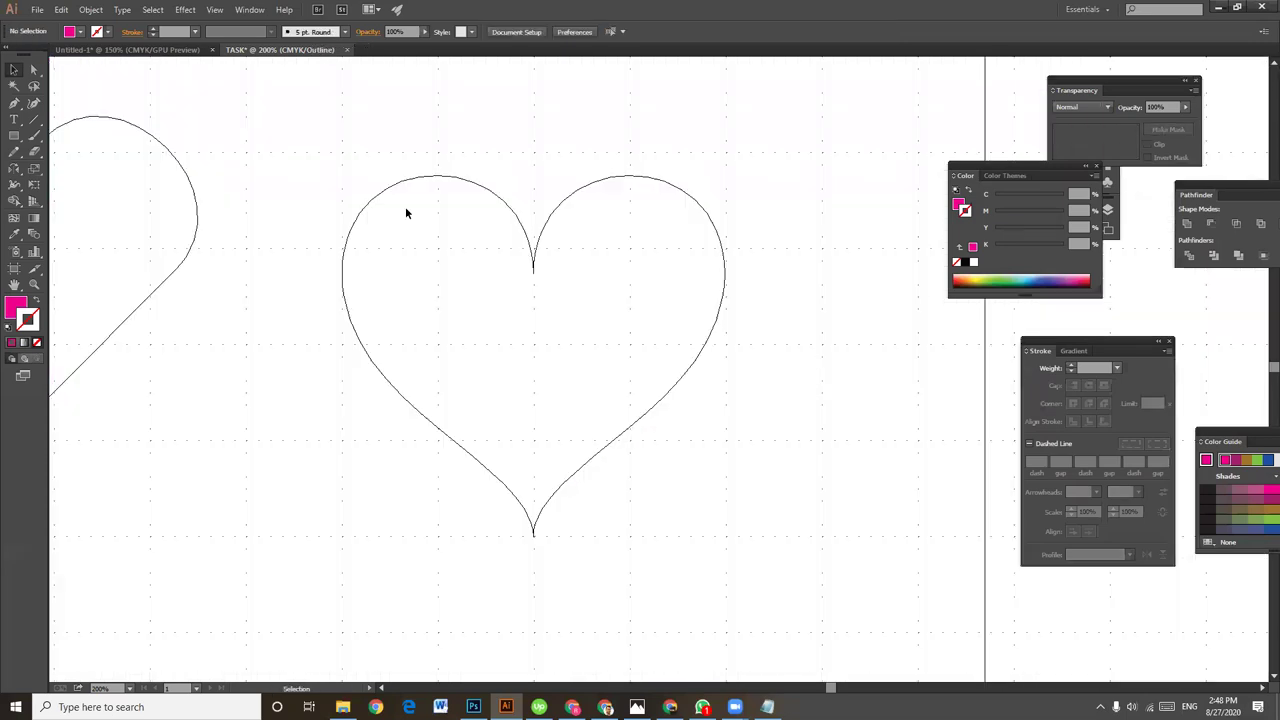
pyautogui.click(33, 69)
pyautogui.moveTo(560, 299); pyautogui.dragTo(505, 259)
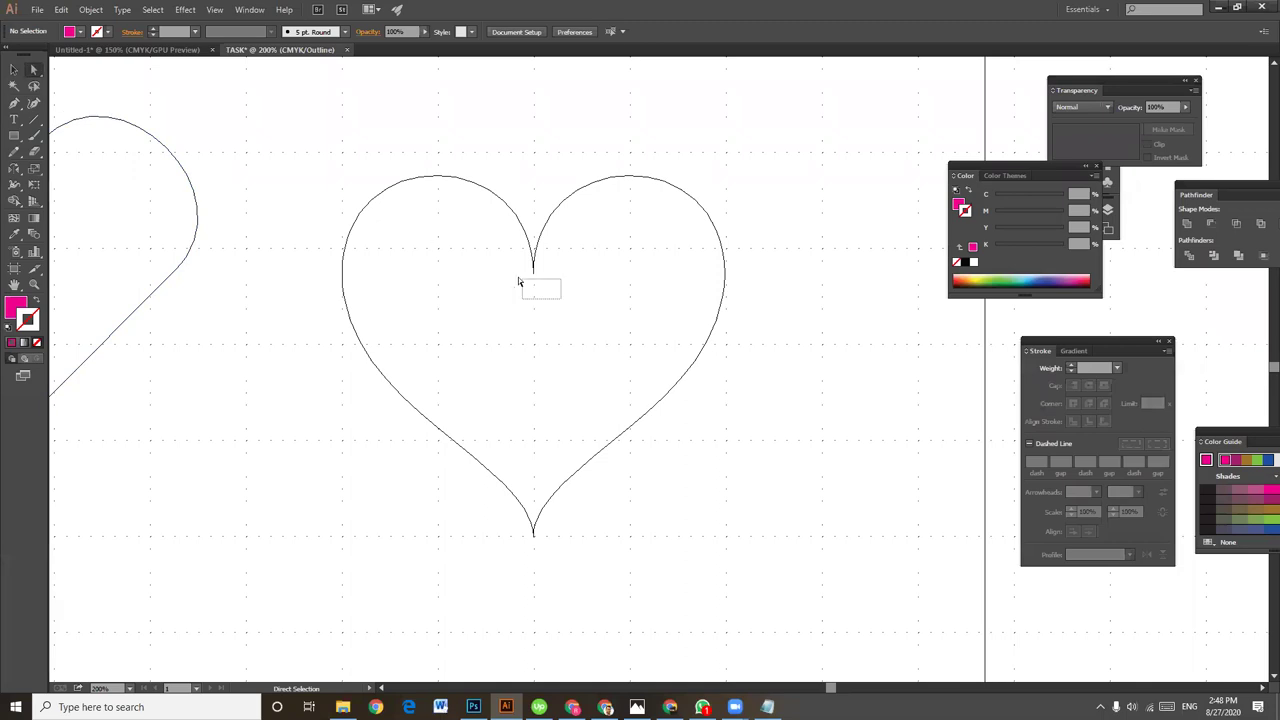
pyautogui.moveTo(556, 293); pyautogui.dragTo(489, 265)
pyautogui.click(577, 308)
pyautogui.moveTo(575, 300); pyautogui.dragTo(494, 251)
pyautogui.click(572, 301)
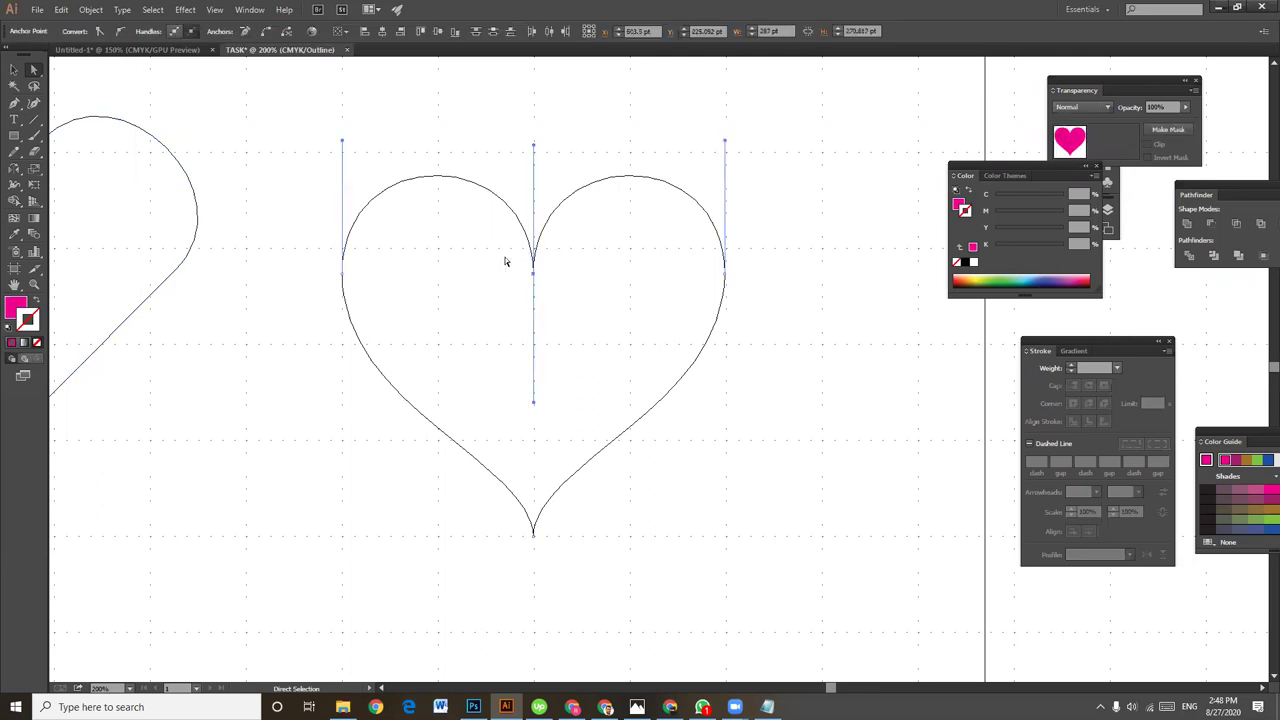
pyautogui.click(534, 566)
pyautogui.moveTo(578, 545); pyautogui.dragTo(479, 517)
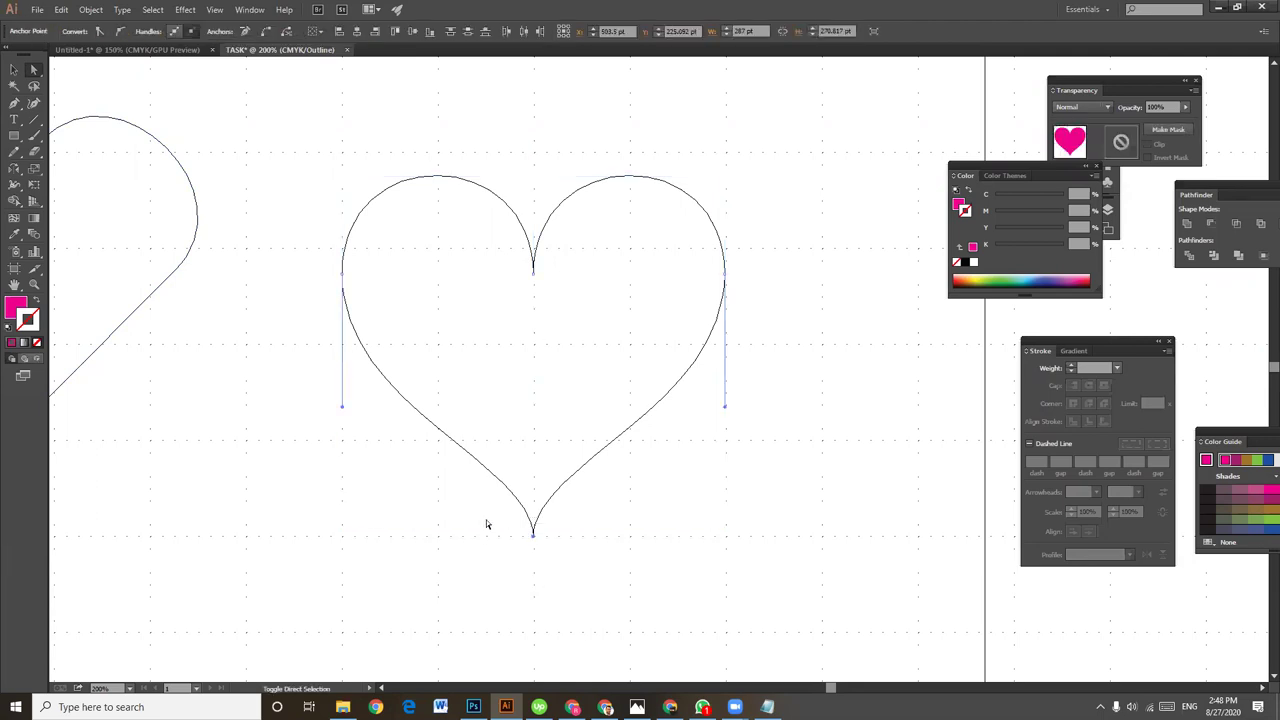
# Move the whole heart slightly up and to the left.
pyautogui.click(14, 69)
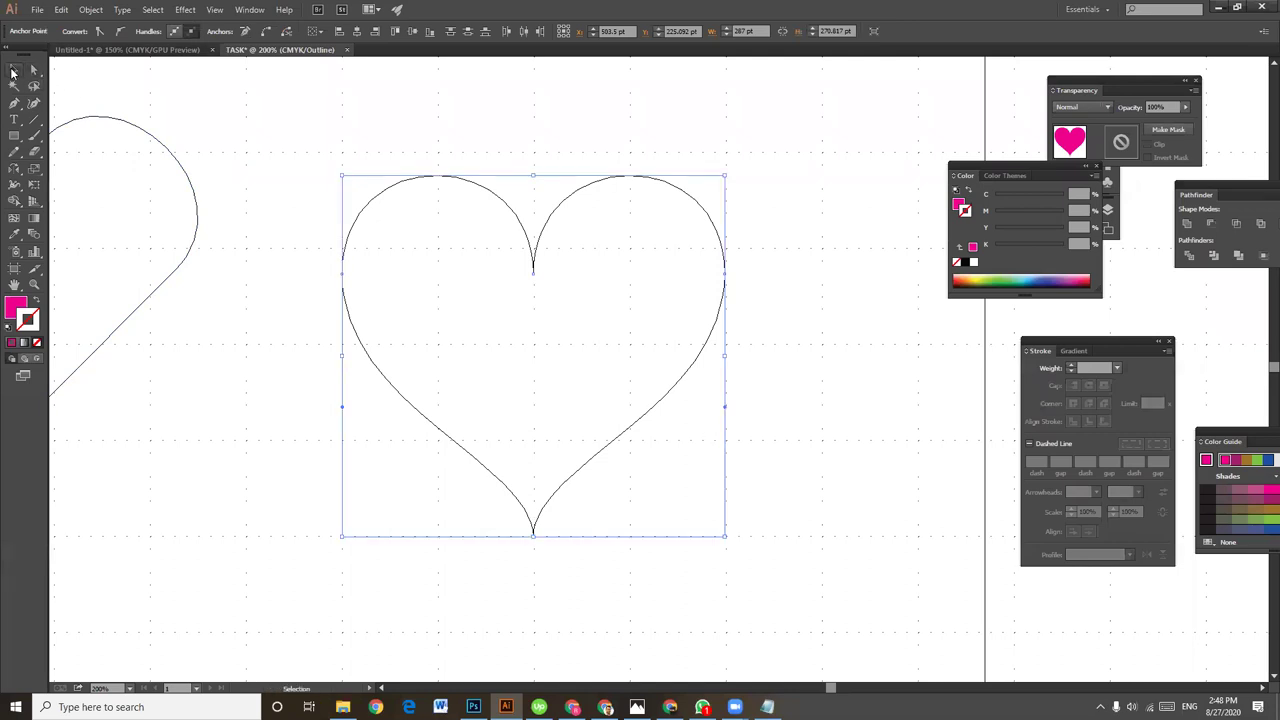
pyautogui.click(801, 222)
pyautogui.moveTo(686, 200)
pyautogui.mouseDown()
pyautogui.moveTo(775, 207)
pyautogui.moveTo(707, 184)
pyautogui.moveTo(713, 195)
pyautogui.mouseUp()
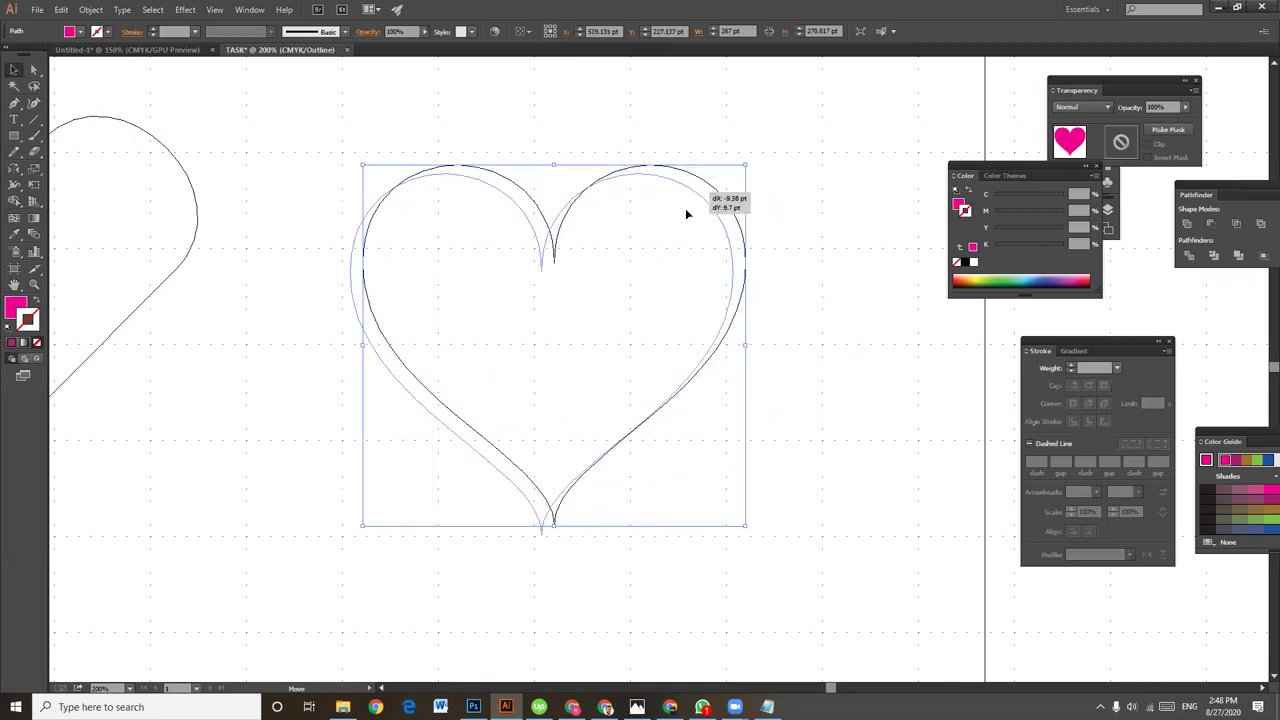
pyautogui.moveTo(713, 196)
pyautogui.mouseDown()
pyautogui.moveTo(702, 172)
pyautogui.moveTo(734, 209)
pyautogui.moveTo(691, 186)
pyautogui.moveTo(717, 228)
pyautogui.moveTo(733, 226)
pyautogui.moveTo(687, 184)
pyautogui.mouseUp()
# Return to Preview mode and move the dotted heart down.
pyautogui.press('a')
pyautogui.hotkey('ctrl', 'y')
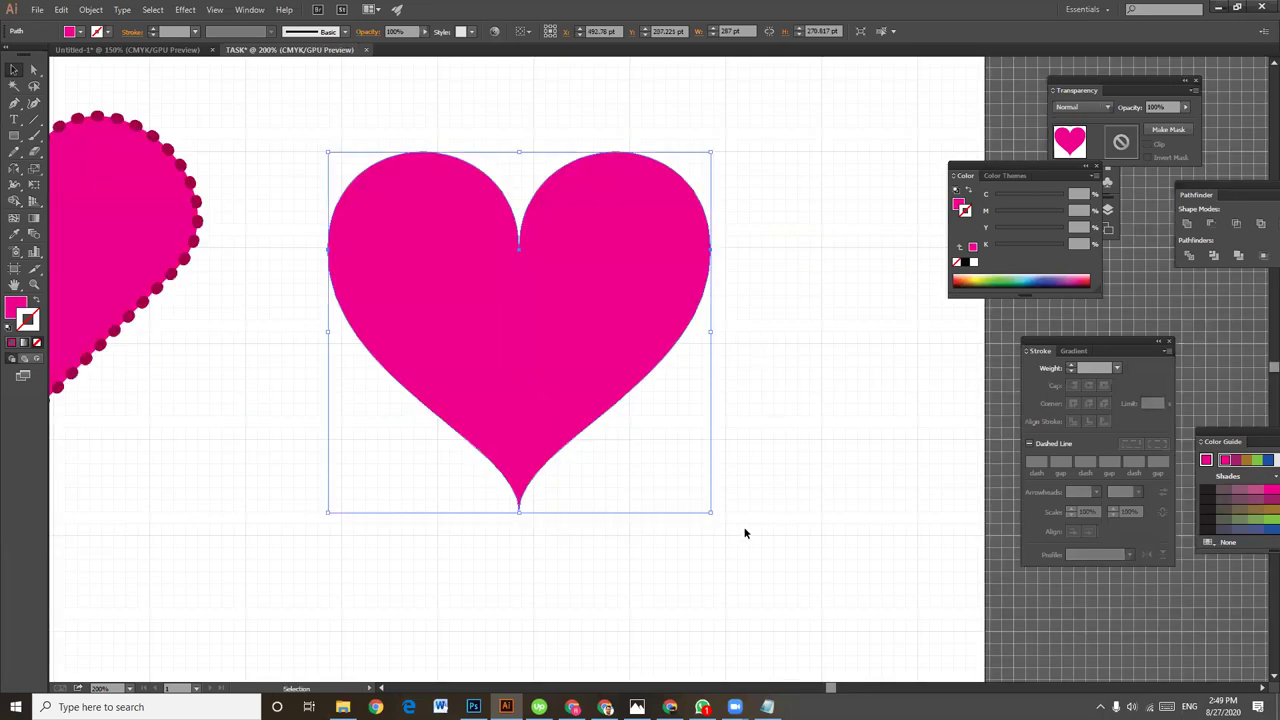
pyautogui.moveTo(863, 483); pyautogui.dragTo(918, 494)
pyautogui.moveTo(636, 512); pyautogui.dragTo(671, 523)
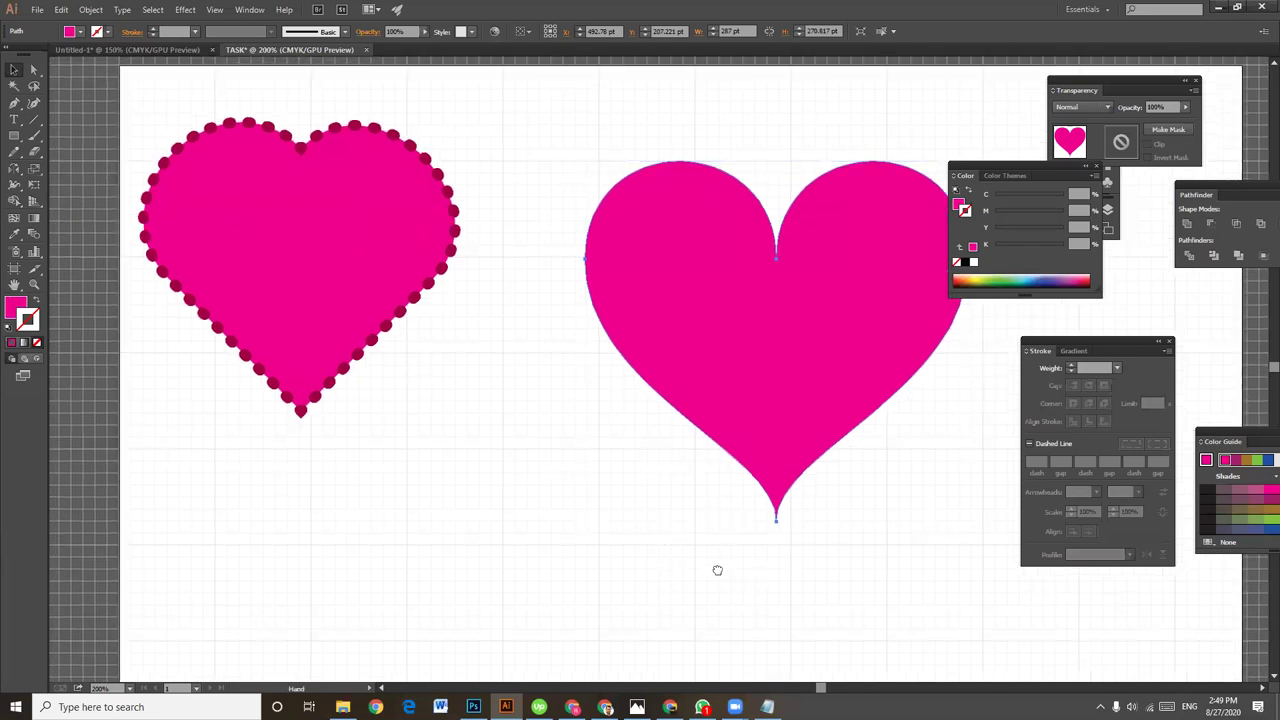
pyautogui.press('v')
pyautogui.moveTo(298, 281); pyautogui.dragTo(346, 477)
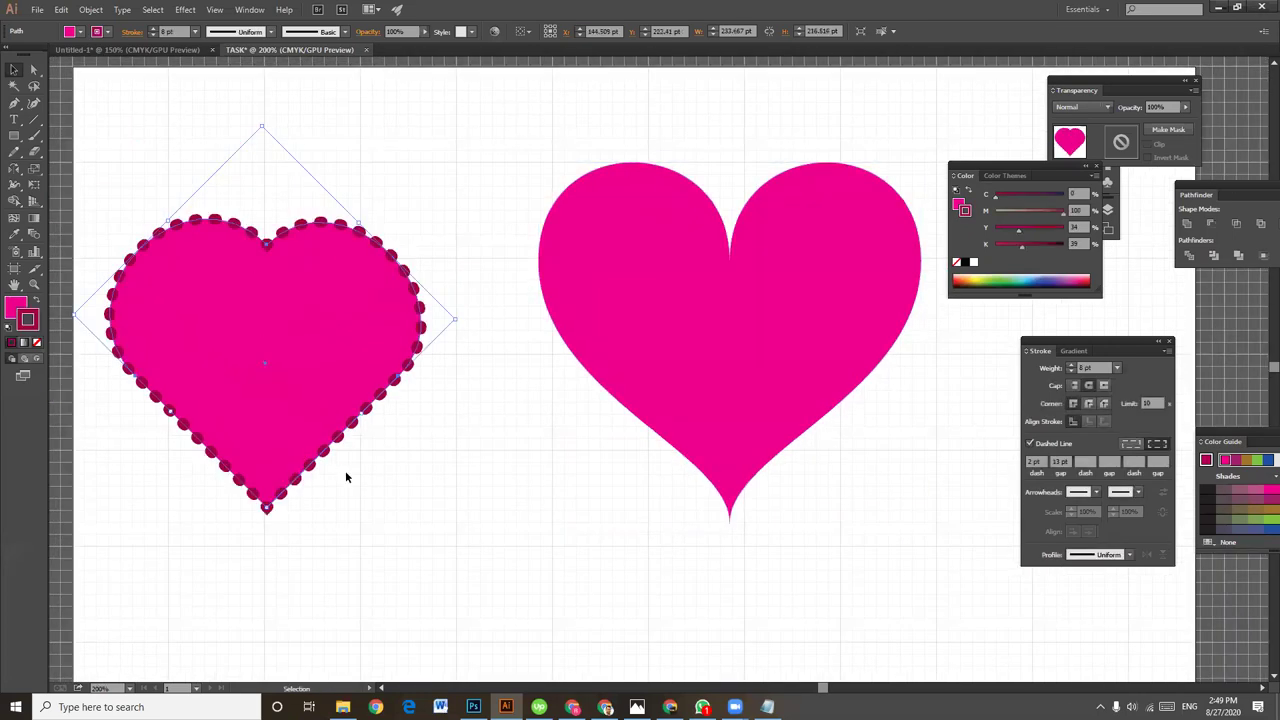
pyautogui.click(400, 480)
# Hide the grid, zoom out to 150%, and move the right heart down-right.
pyautogui.press('a')
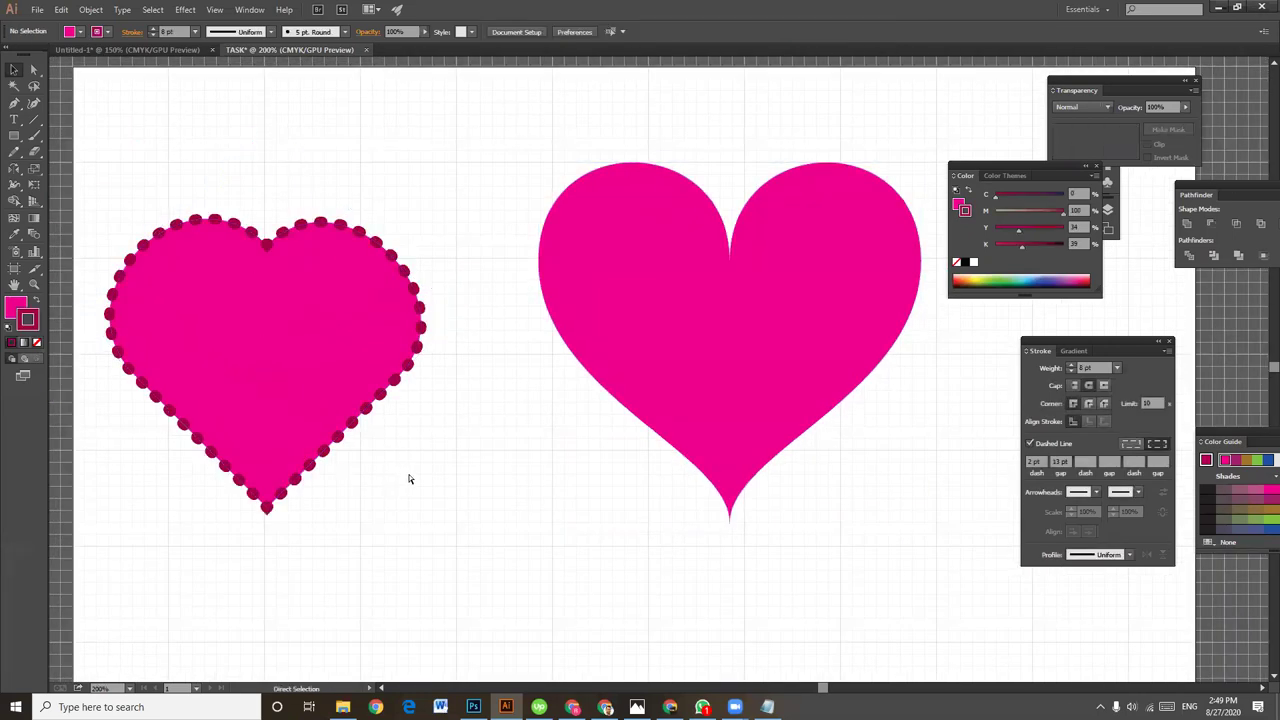
pyautogui.hotkey('ctrl', "'")
pyautogui.press('v')
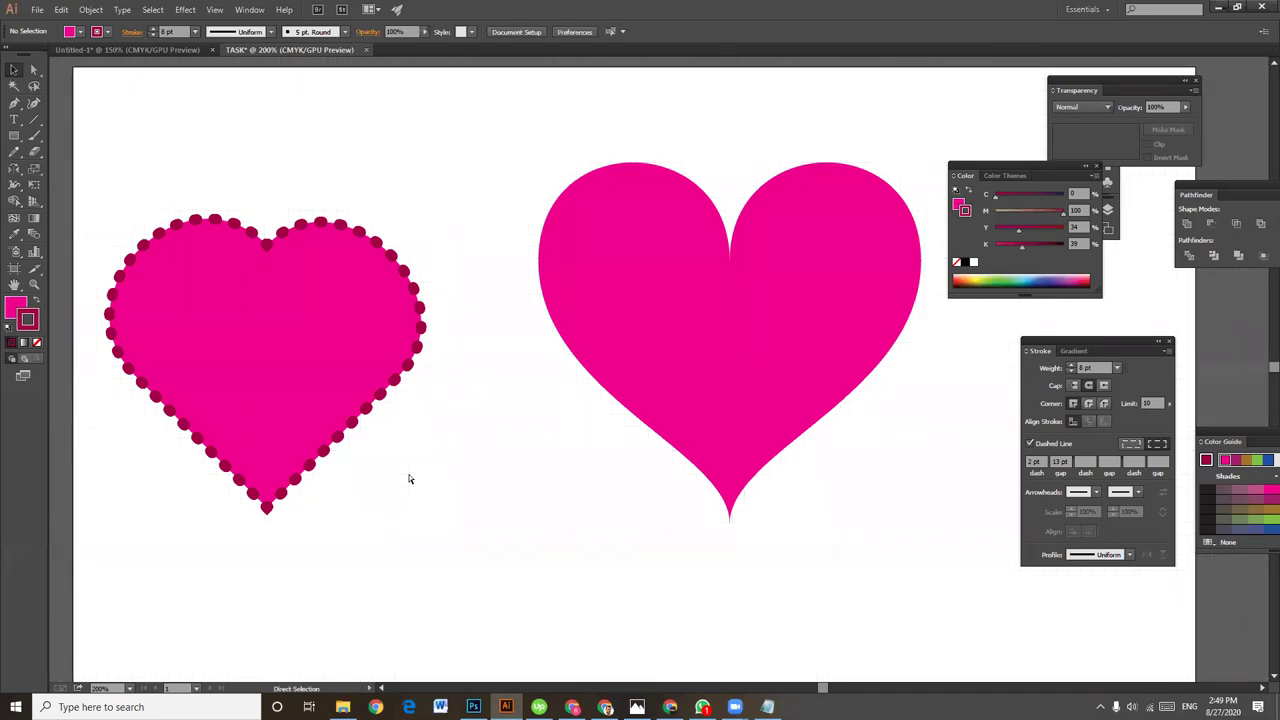
pyautogui.hotkey('ctrl', '-')
pyautogui.moveTo(654, 284)
pyautogui.mouseDown()
pyautogui.moveTo(802, 393)
pyautogui.moveTo(811, 375)
pyautogui.moveTo(800, 380)
pyautogui.mouseUp()
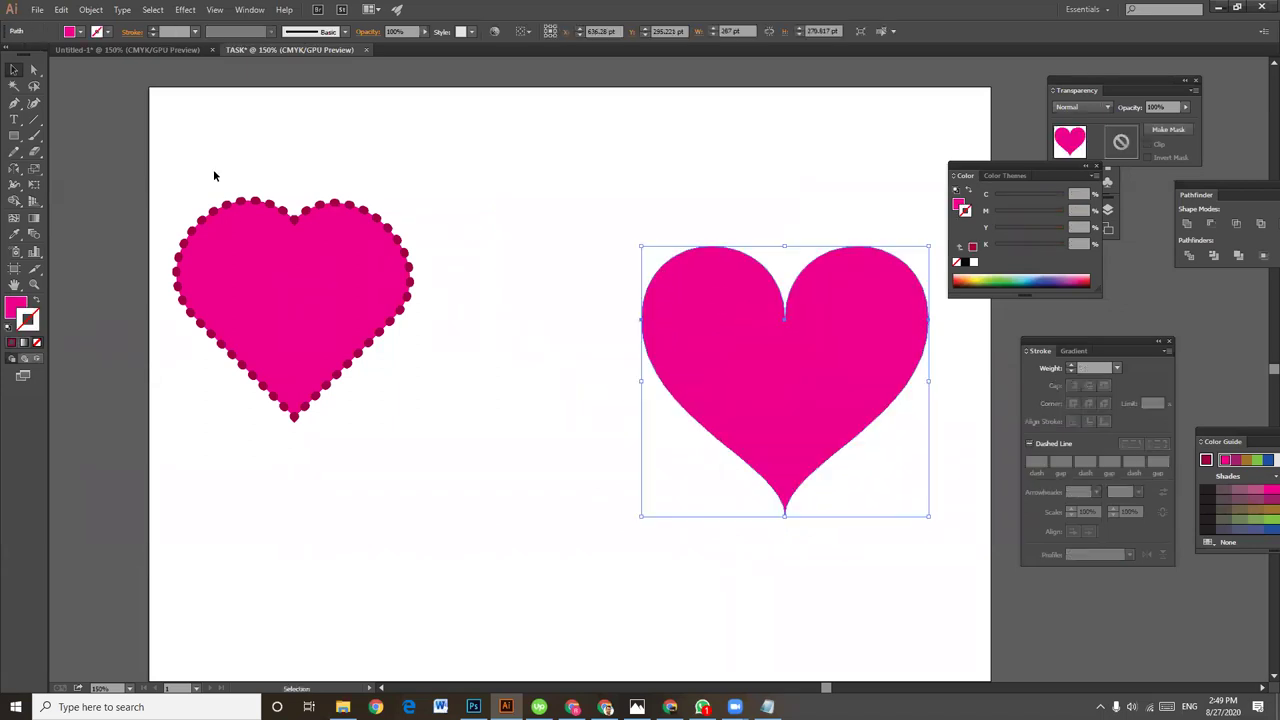
# Enlarge the dotted heart and shift it right and down.
pyautogui.click(255, 240)
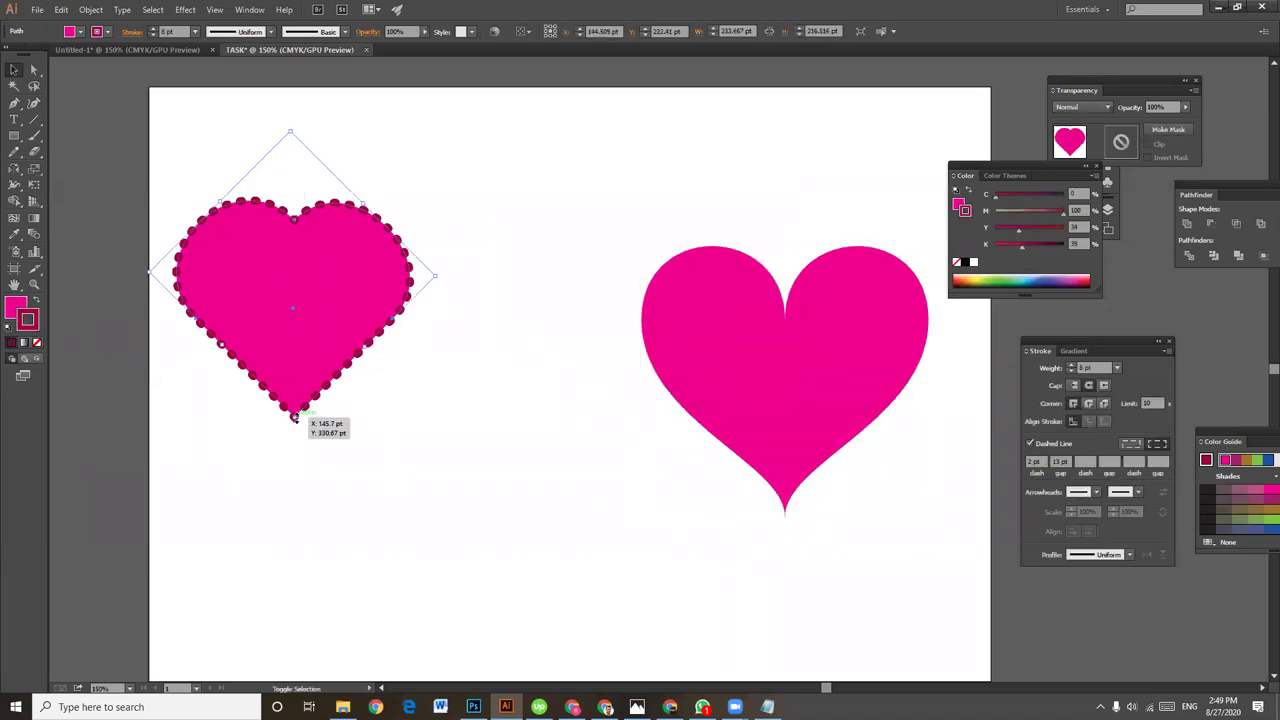
pyautogui.moveTo(294, 417); pyautogui.dragTo(296, 490)
pyautogui.moveTo(347, 410)
pyautogui.mouseDown()
pyautogui.moveTo(372, 395)
pyautogui.moveTo(396, 403)
pyautogui.mouseUp()
pyautogui.click(670, 225)
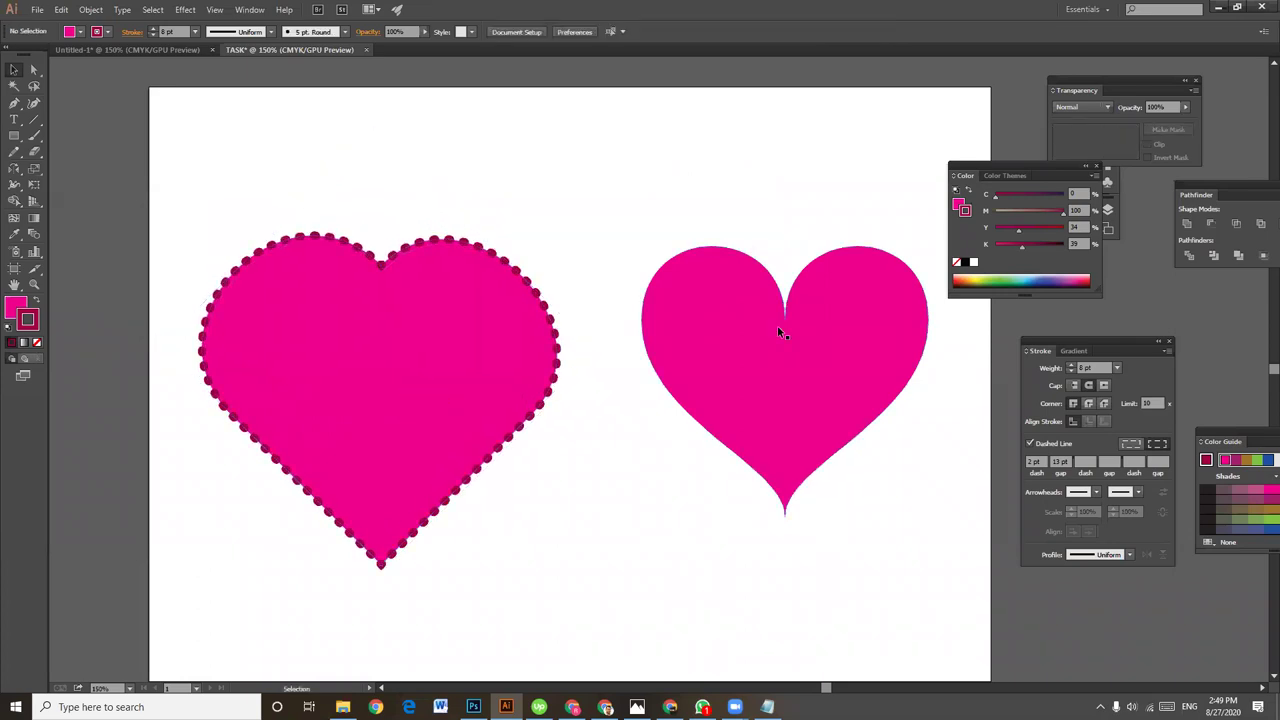
# Select the right heart and try resizing it from its corner.
pyautogui.click(778, 333)
pyautogui.click(842, 570)
pyautogui.moveTo(842, 567); pyautogui.dragTo(826, 498)
pyautogui.click(752, 343)
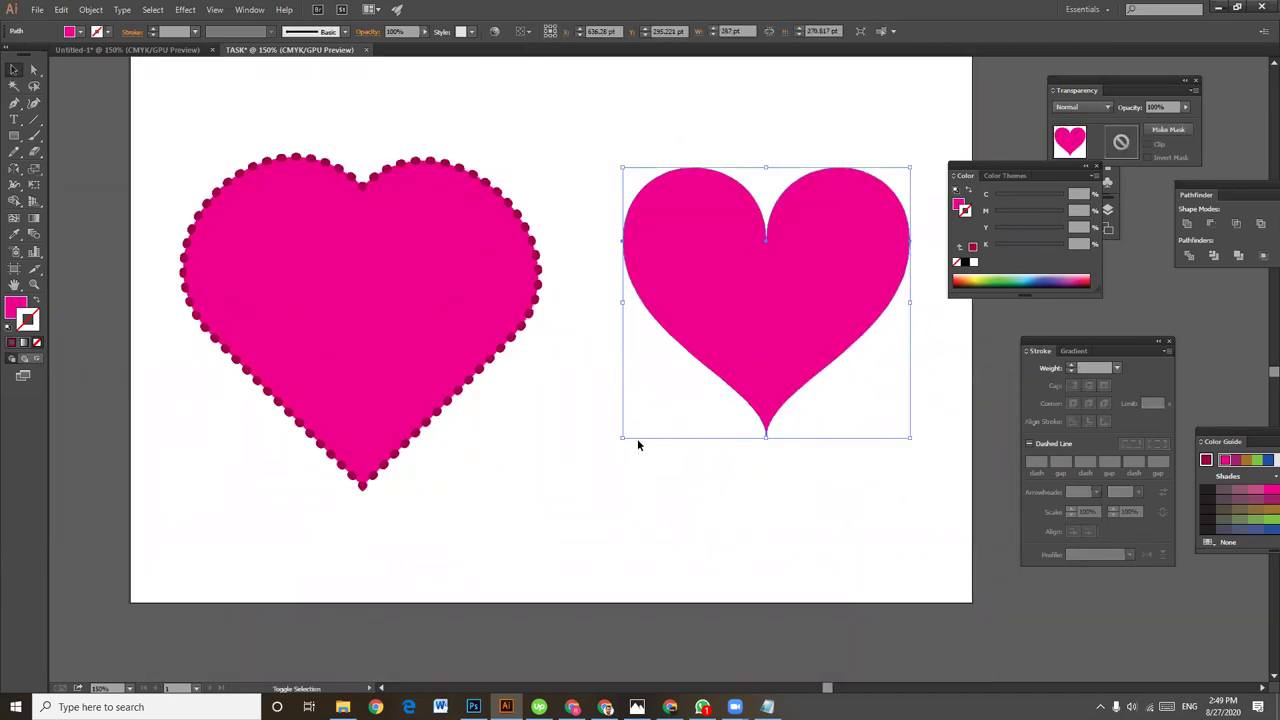
pyautogui.moveTo(622, 438); pyautogui.dragTo(620, 514)
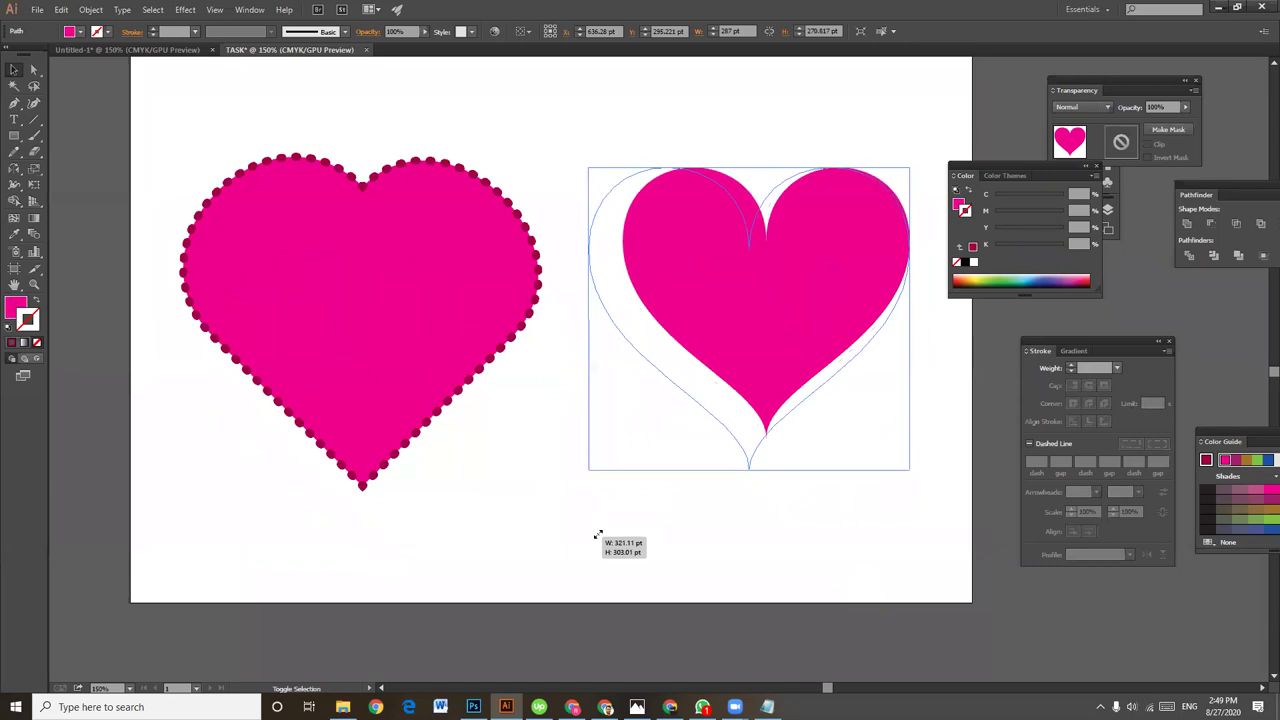
# Resize the dotted heart to about 297.2 × 275.4 pt to match the solid heart.
pyautogui.click(411, 405)
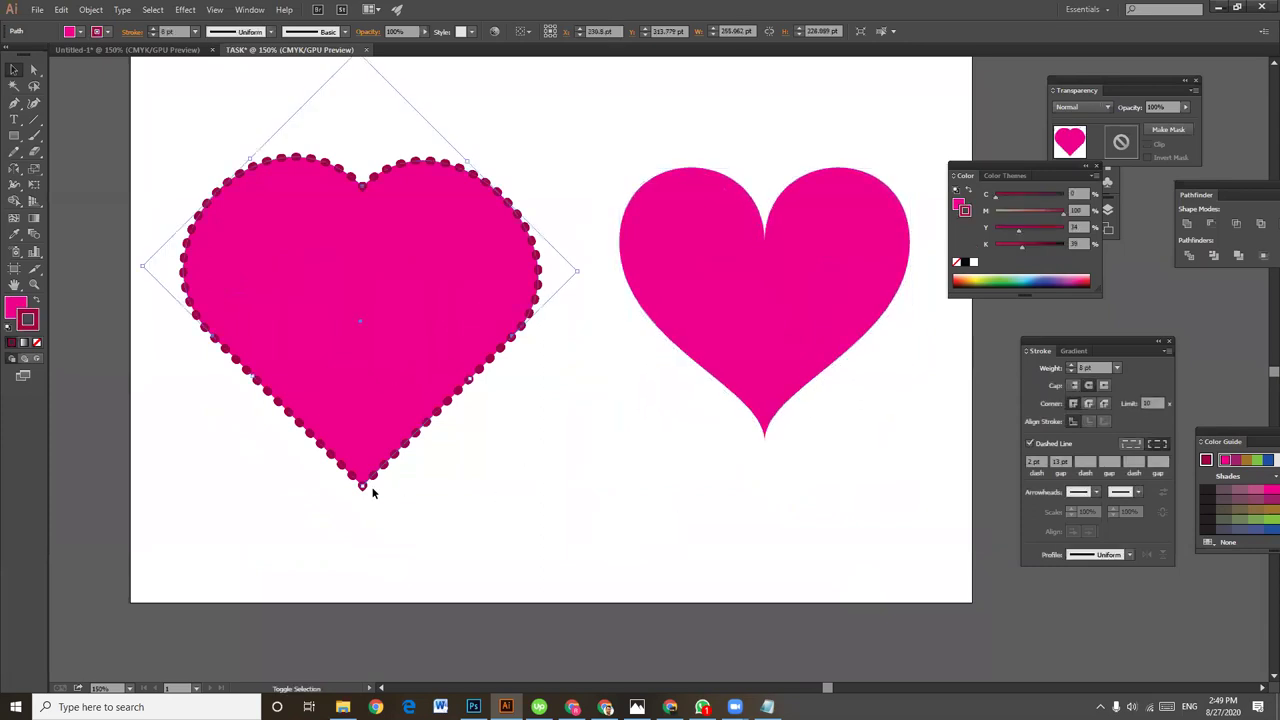
pyautogui.moveTo(363, 485); pyautogui.dragTo(371, 447)
pyautogui.click(421, 450)
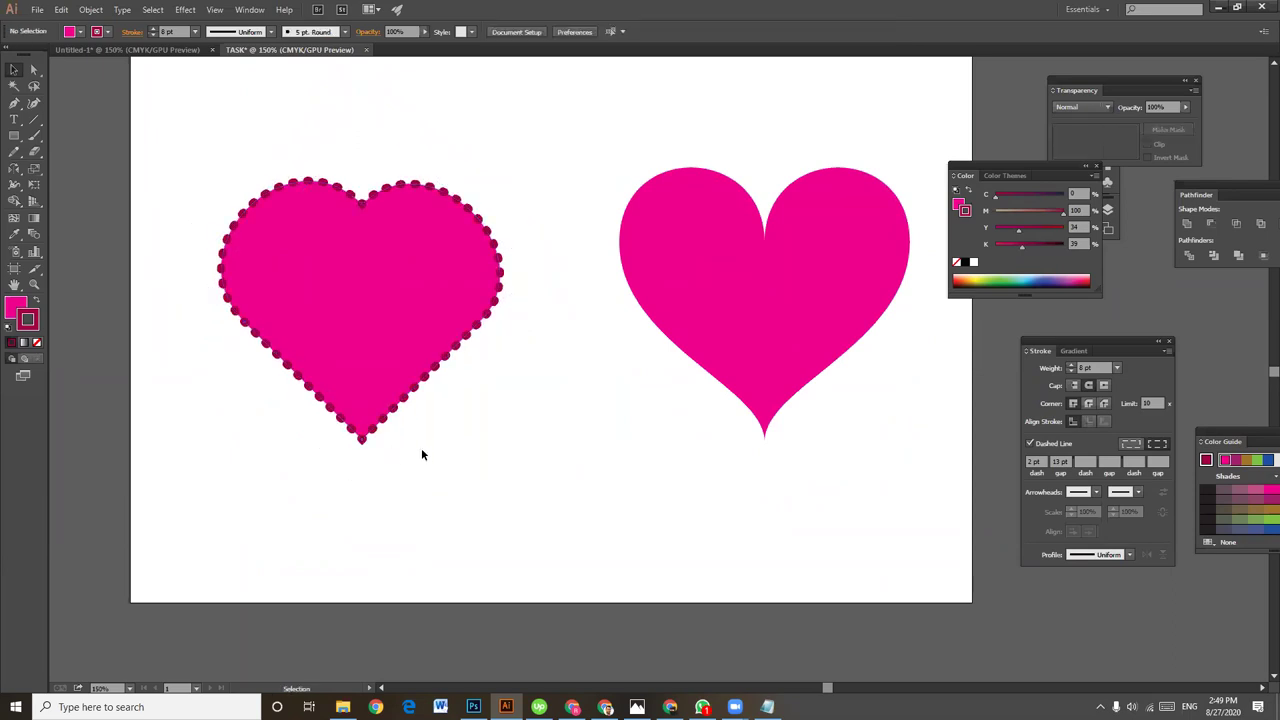
pyautogui.scroll(1, 515, 425)
pyautogui.click(408, 368)
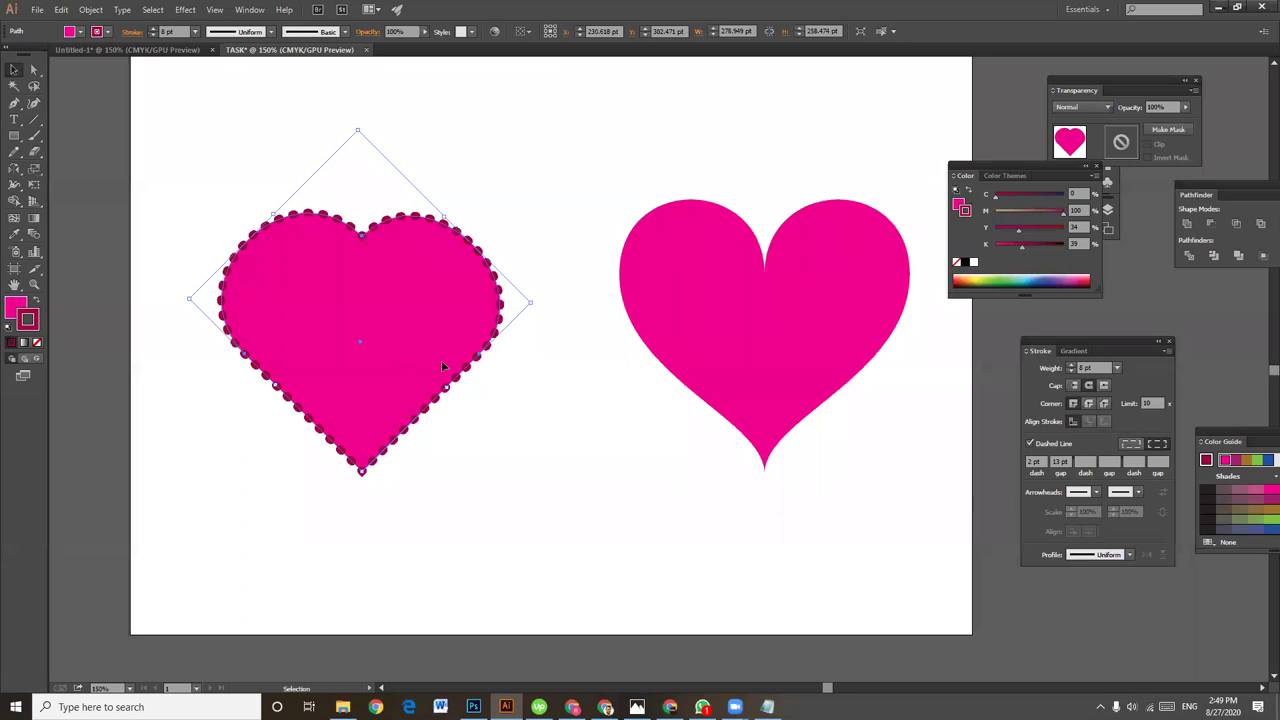
pyautogui.moveTo(360, 131); pyautogui.dragTo(358, 108)
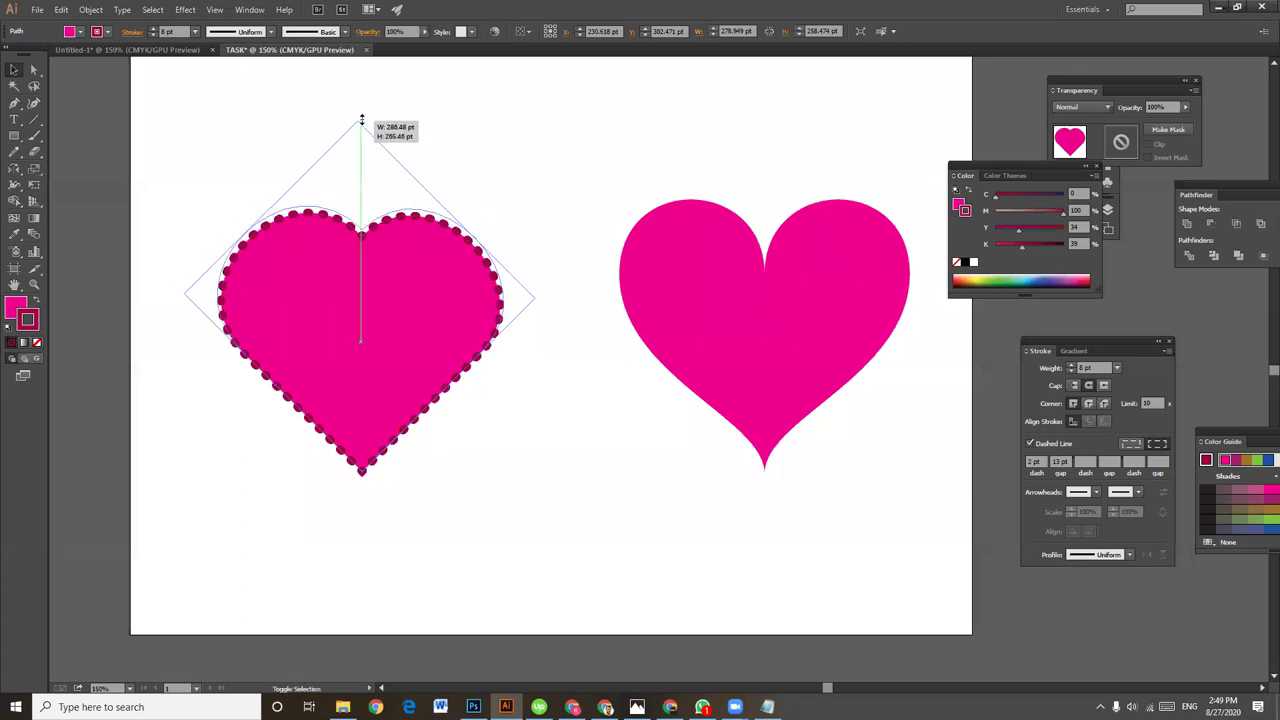
pyautogui.click(501, 144)
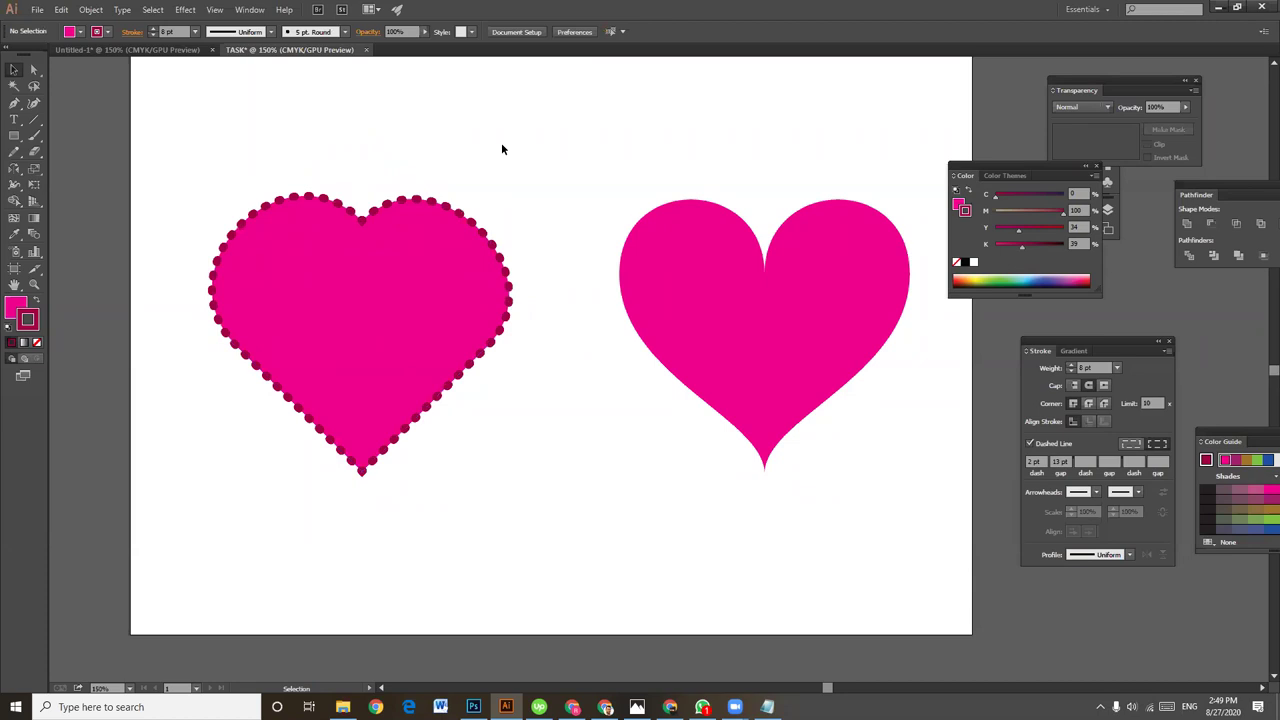
# Select the right heart and show the grid.
pyautogui.click(678, 262)
pyautogui.hotkey('ctrl', 'h')
pyautogui.hotkey('ctrl', "'")
pyautogui.hotkey('ctrl', 'h')
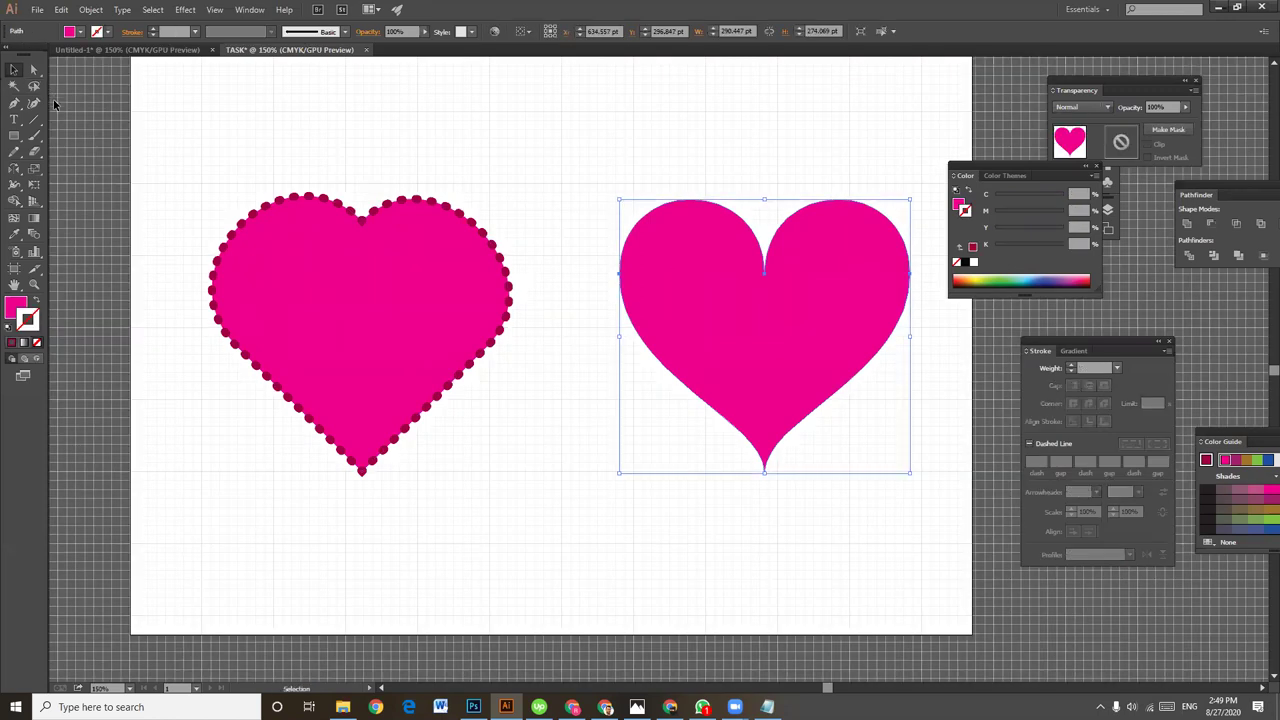
# Draw an arch above the solid heart with two smooth Pen anchors.
pyautogui.click(14, 103)
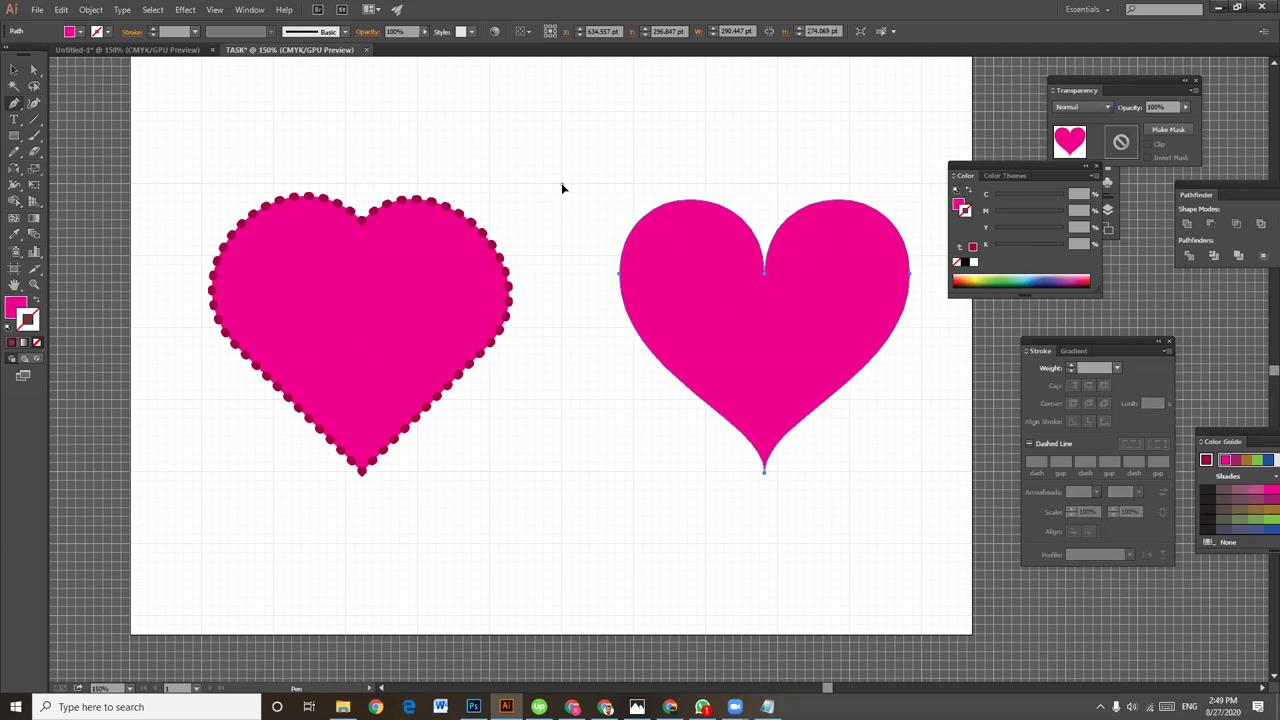
pyautogui.moveTo(562, 184); pyautogui.dragTo(565, 103)
pyautogui.moveTo(565, 80); pyautogui.dragTo(566, 82)
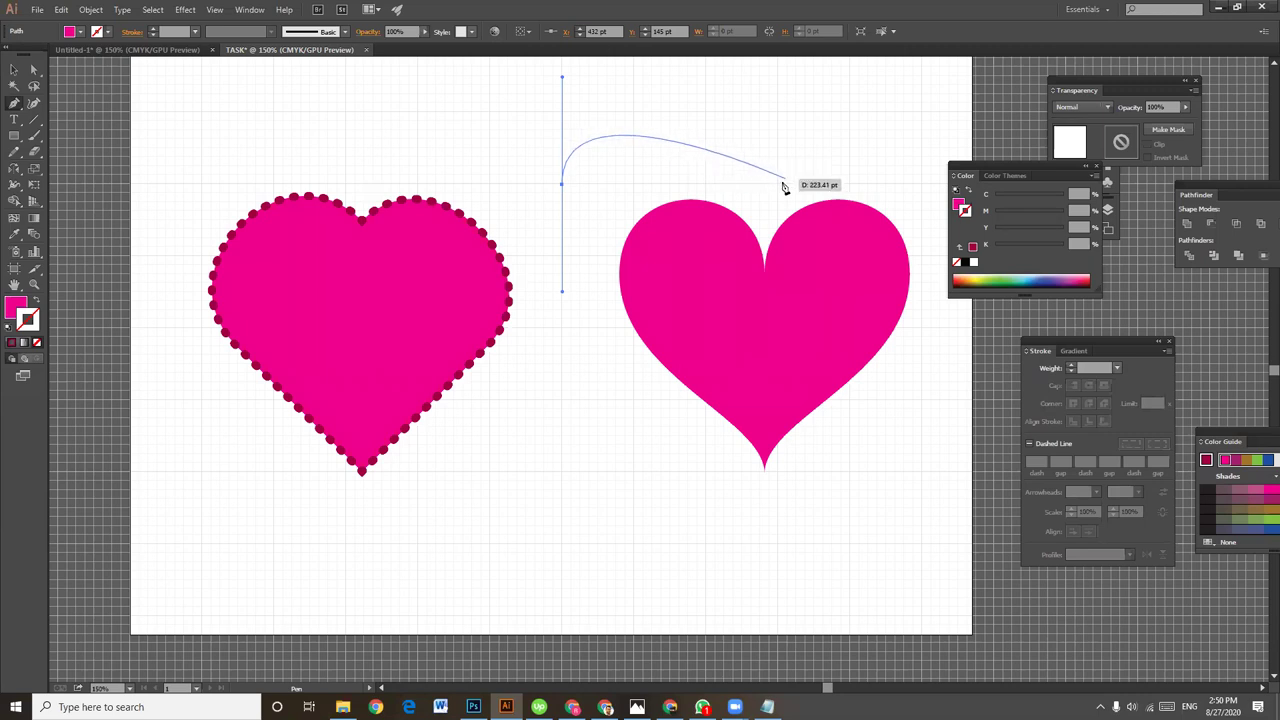
pyautogui.moveTo(778, 184)
pyautogui.mouseDown()
pyautogui.moveTo(771, 310)
pyautogui.moveTo(760, 269)
pyautogui.mouseUp()
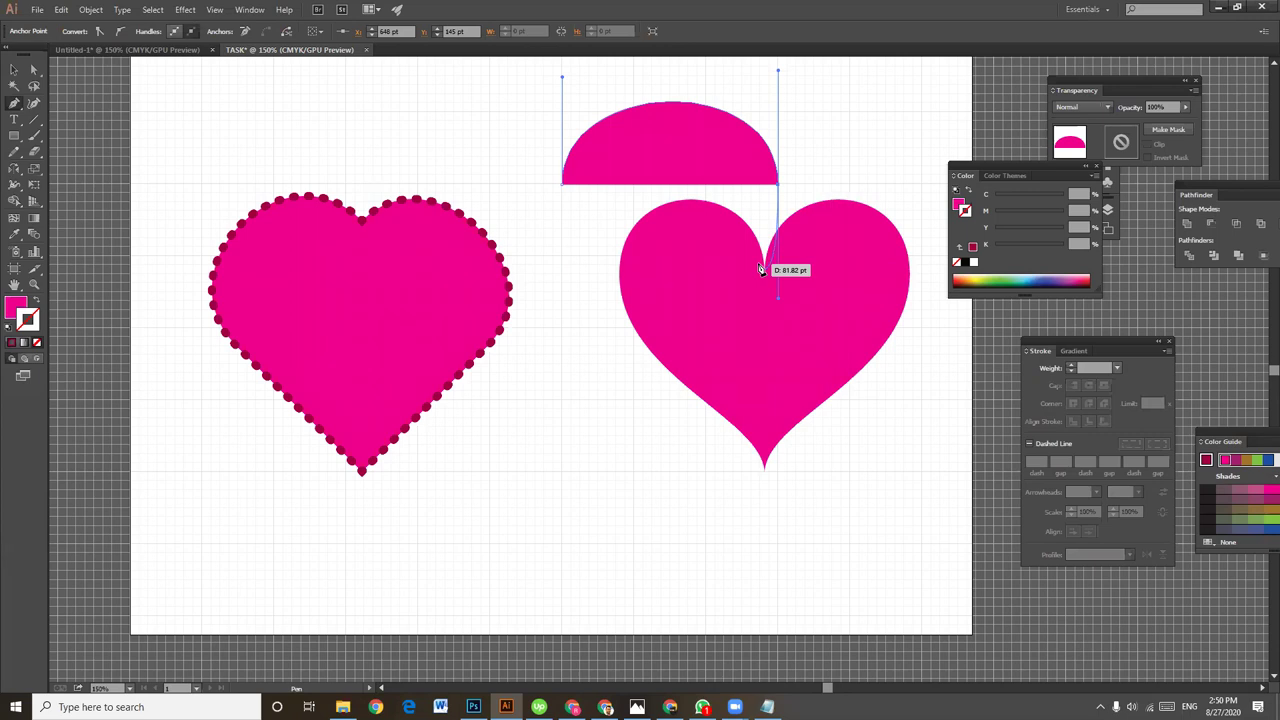
pyautogui.moveTo(760, 269); pyautogui.dragTo(802, 145)
# Undo the arch down to a stray anchor and zoom to 300%.
pyautogui.click(14, 70)
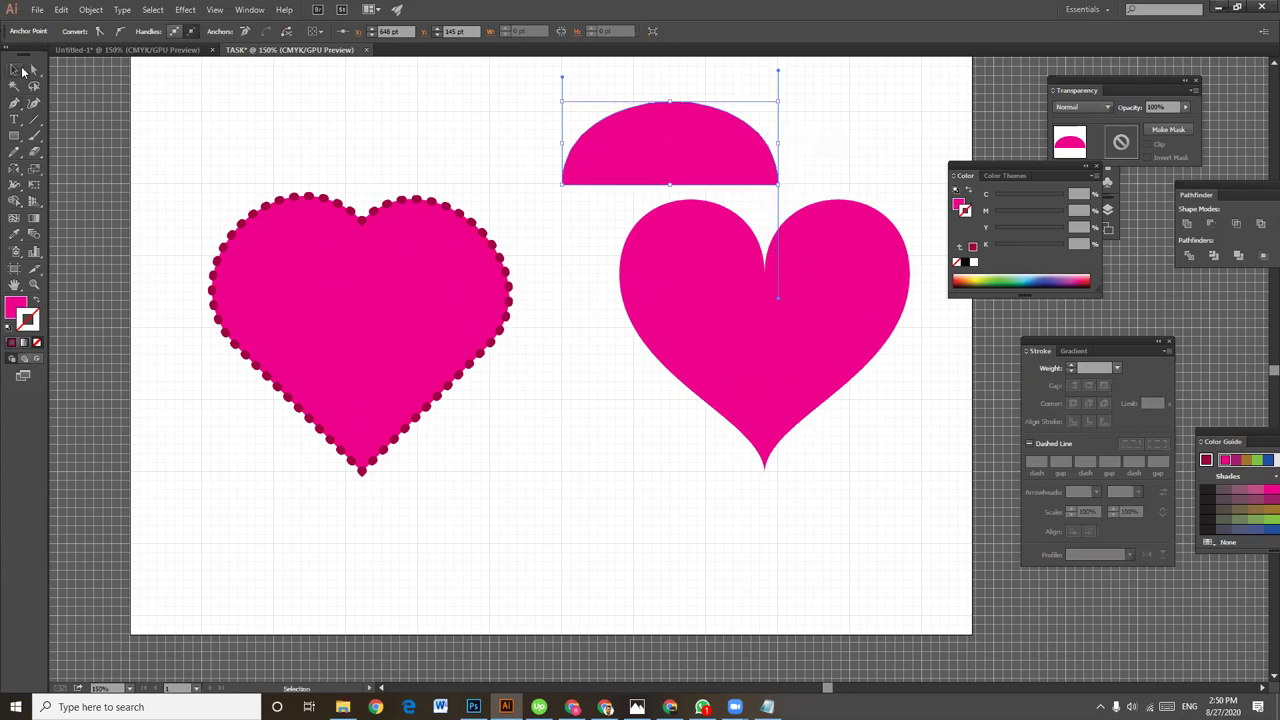
pyautogui.hotkey('ctrl', 'z')
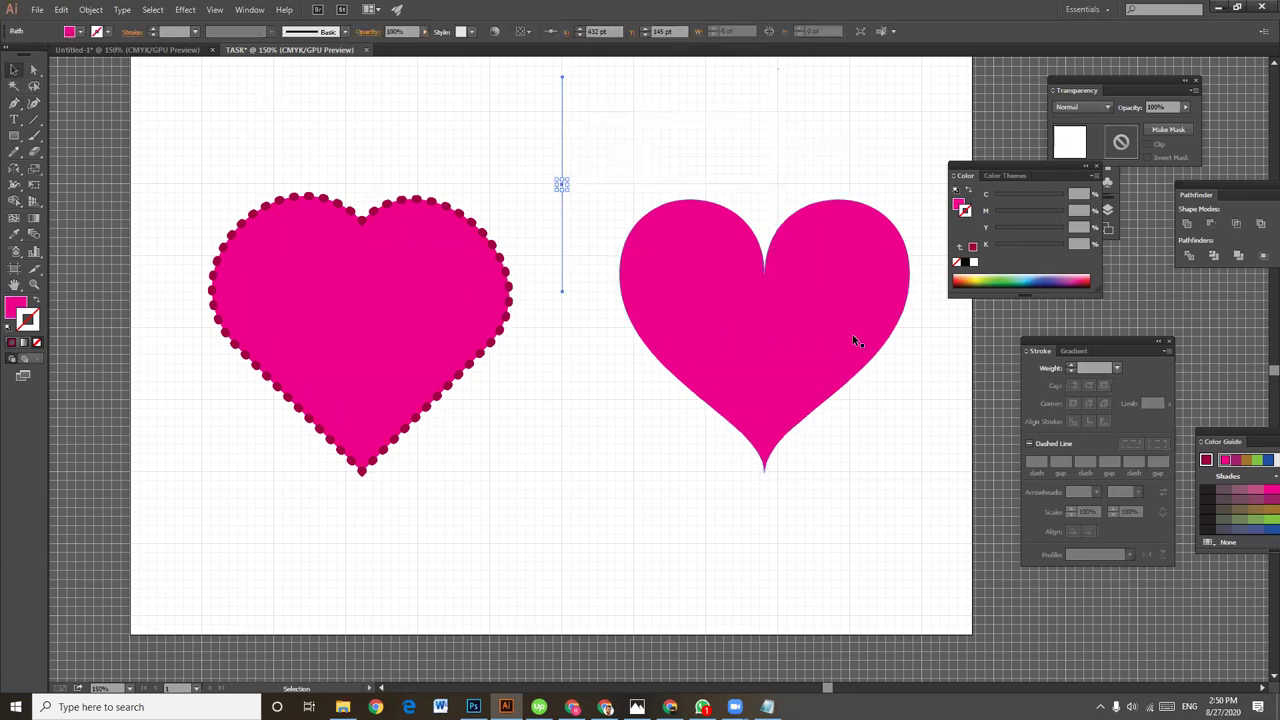
pyautogui.hotkey('ctrl', '=')
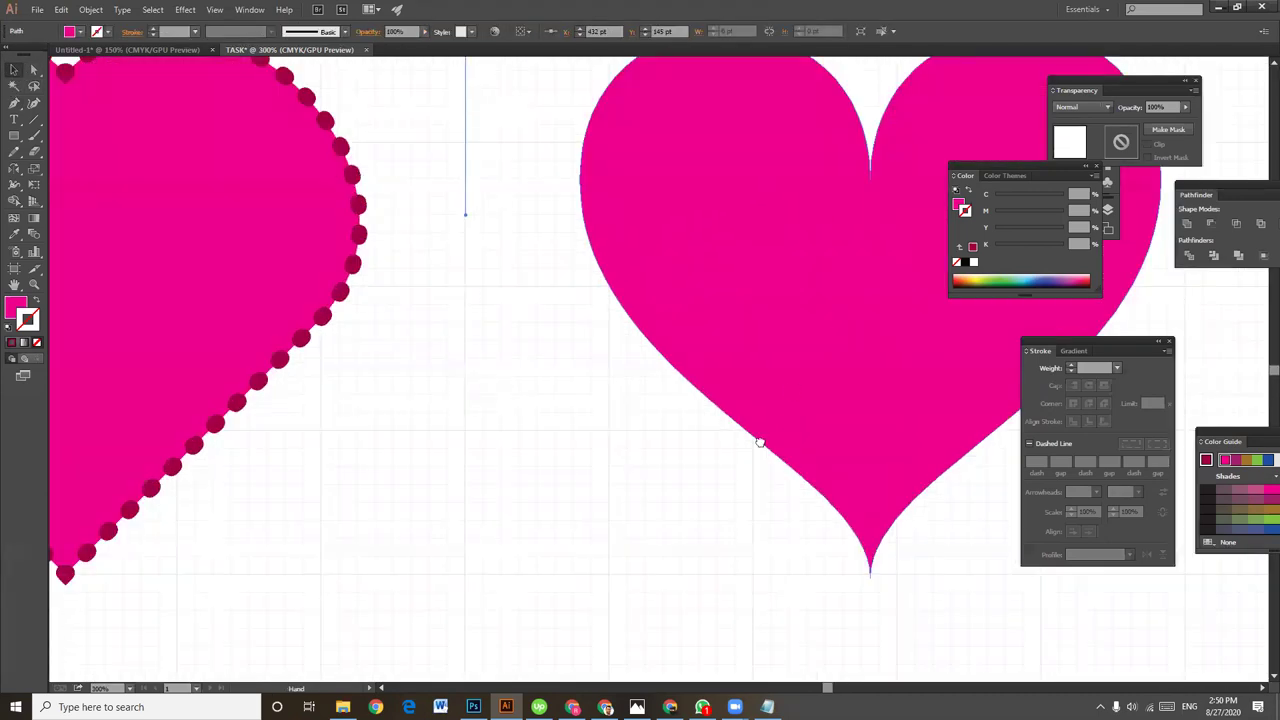
pyautogui.moveTo(852, 335); pyautogui.dragTo(760, 450)
# Drag the heart's top-centre dip anchor with Direct Selection.
pyautogui.press('a')
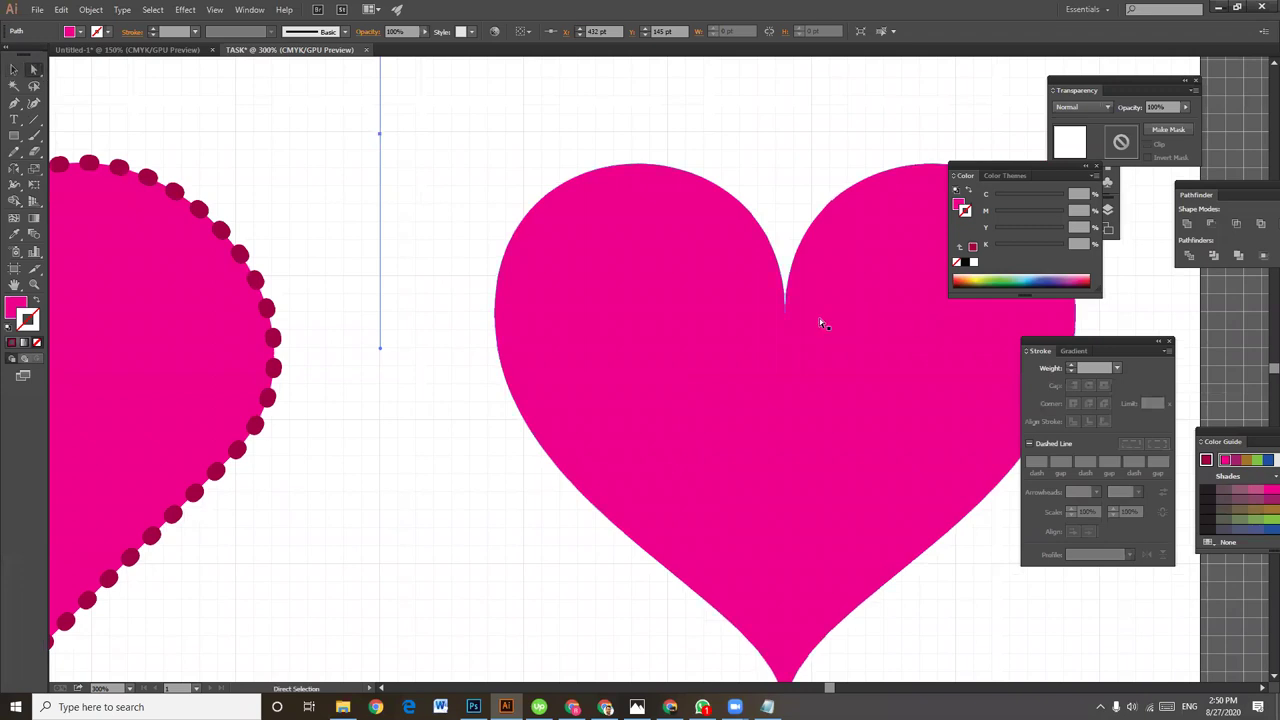
pyautogui.click(786, 316)
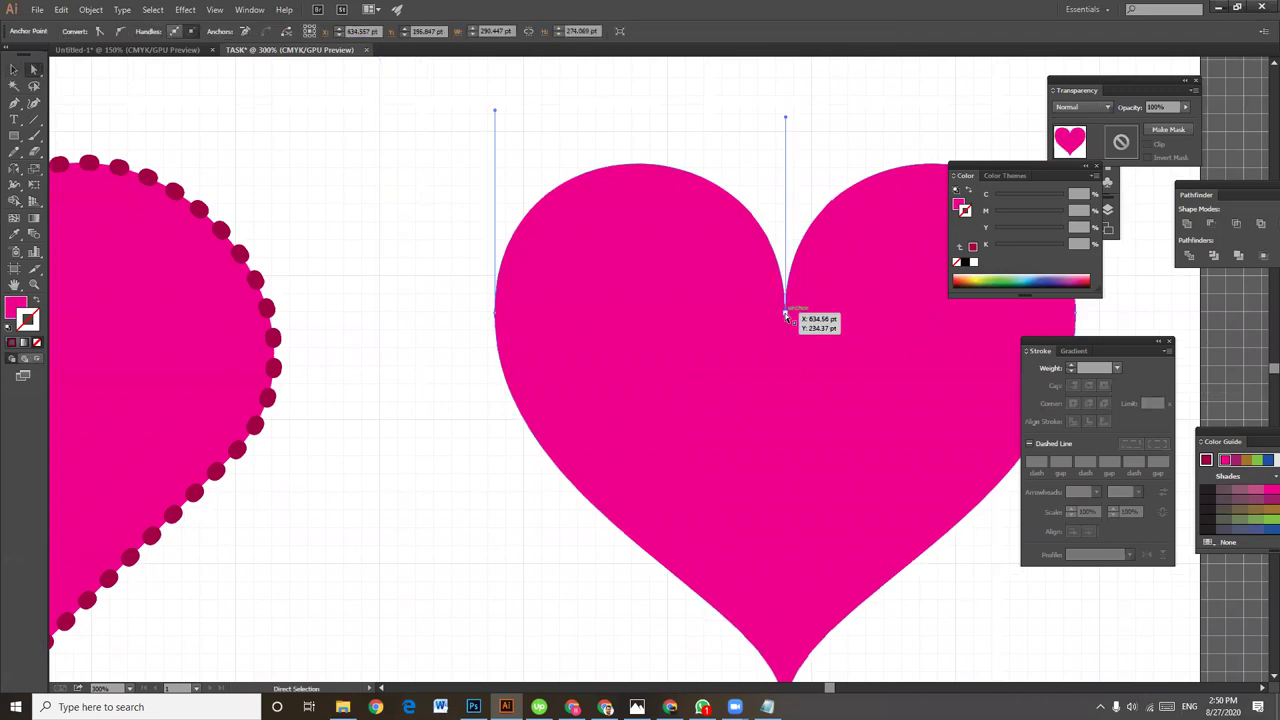
pyautogui.moveTo(775, 218)
pyautogui.mouseDown()
pyautogui.moveTo(799, 336)
pyautogui.moveTo(781, 215)
pyautogui.moveTo(784, 244)
pyautogui.mouseUp()
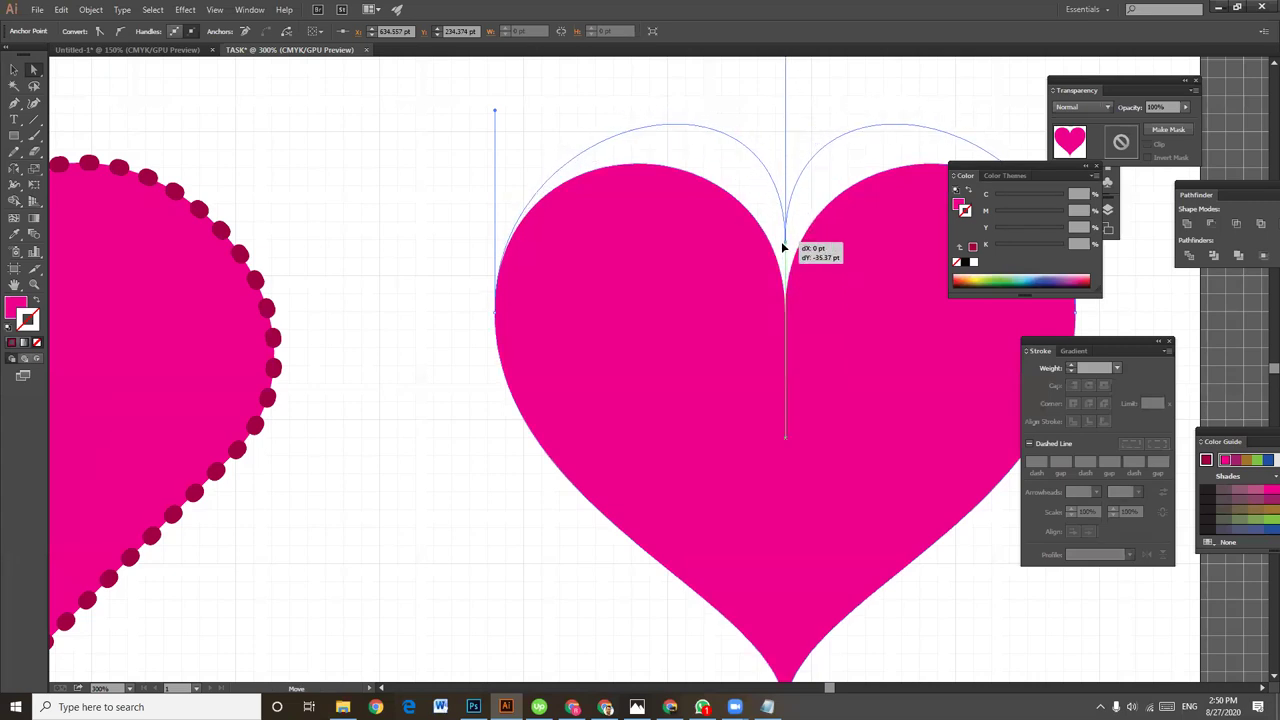
pyautogui.moveTo(783, 244); pyautogui.dragTo(784, 250)
pyautogui.click(310, 382)
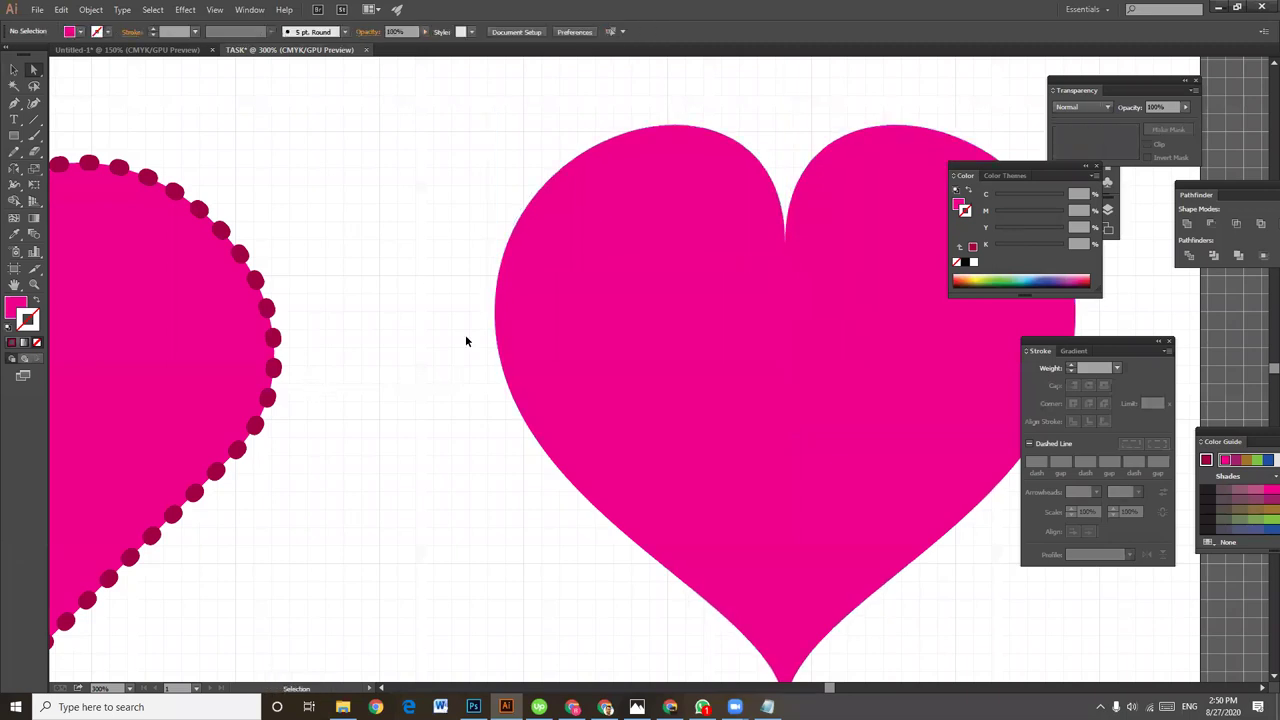
# Reselect the top centre anchor at 300% and nudge it down with the arrow key.
pyautogui.hotkey('ctrl', '-')
pyautogui.hotkey('ctrl', '-')
pyautogui.hotkey('ctrl', '-')
pyautogui.hotkey('ctrl', '-')
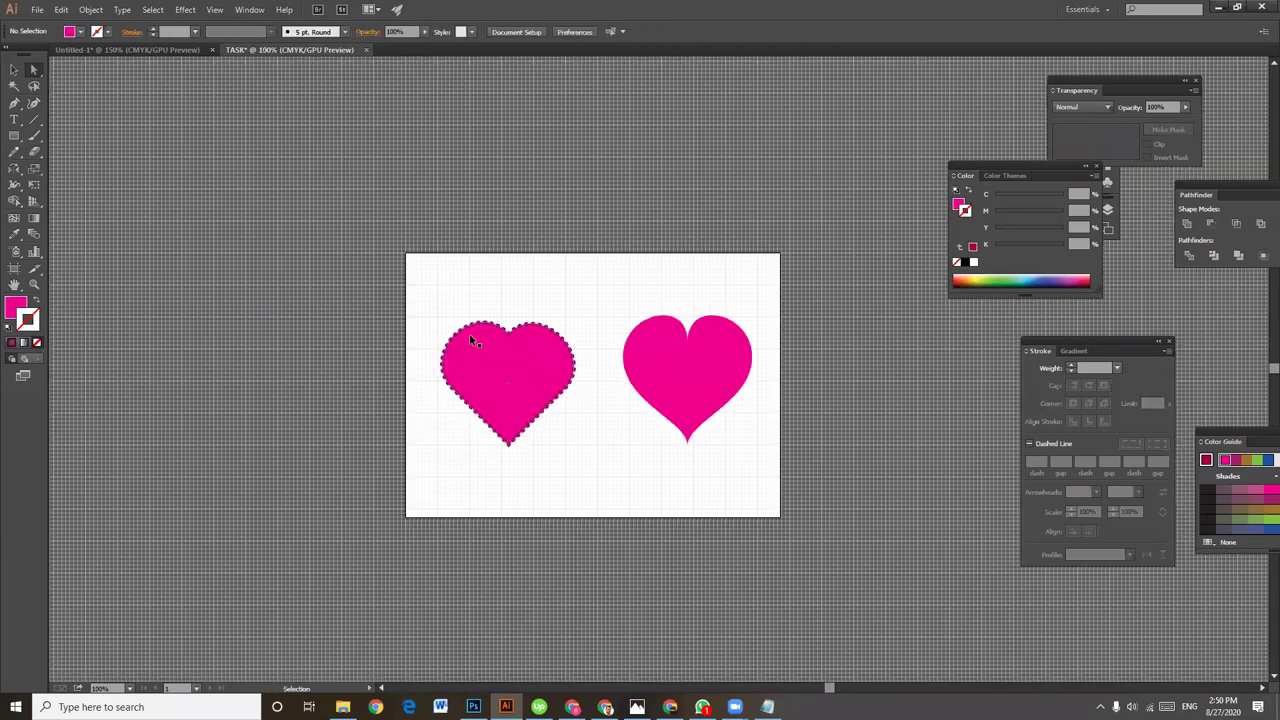
pyautogui.hotkey('ctrl', '+')
pyautogui.hotkey('ctrl', '+')
pyautogui.hotkey('ctrl', '+')
pyautogui.hotkey('ctrl', '+')
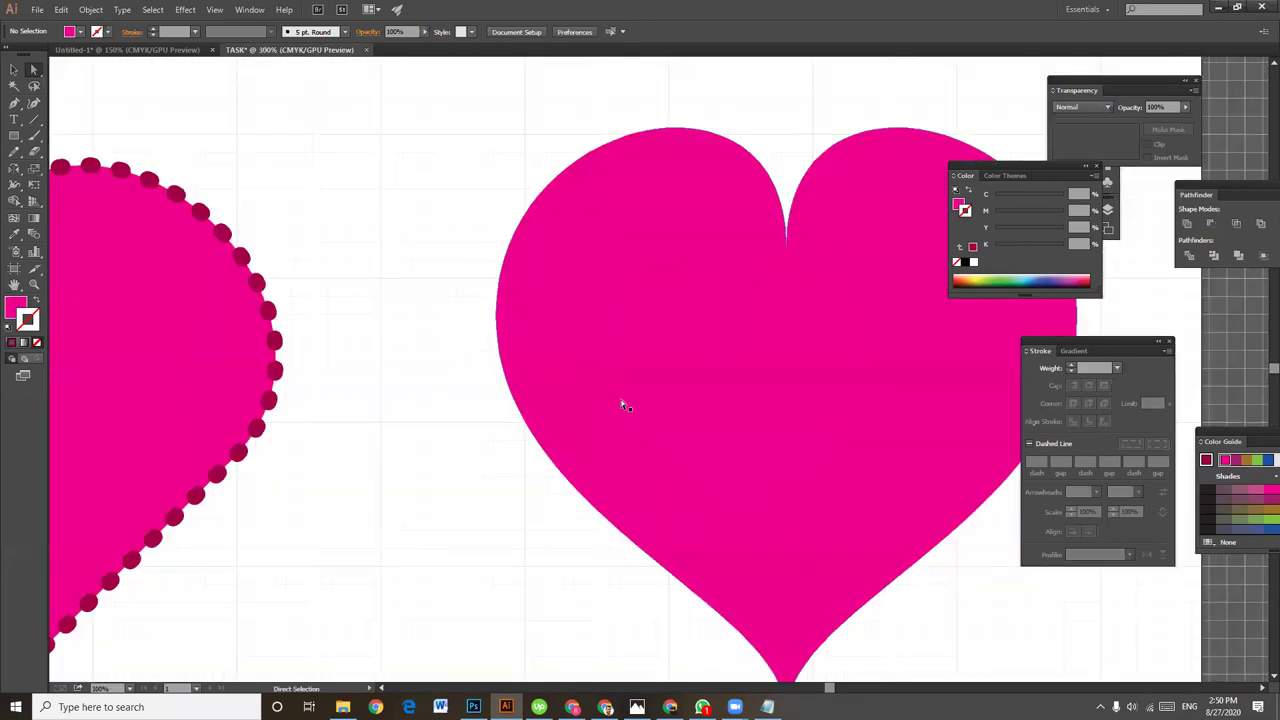
pyautogui.scroll(2, 720, 420)
pyautogui.click(738, 318)
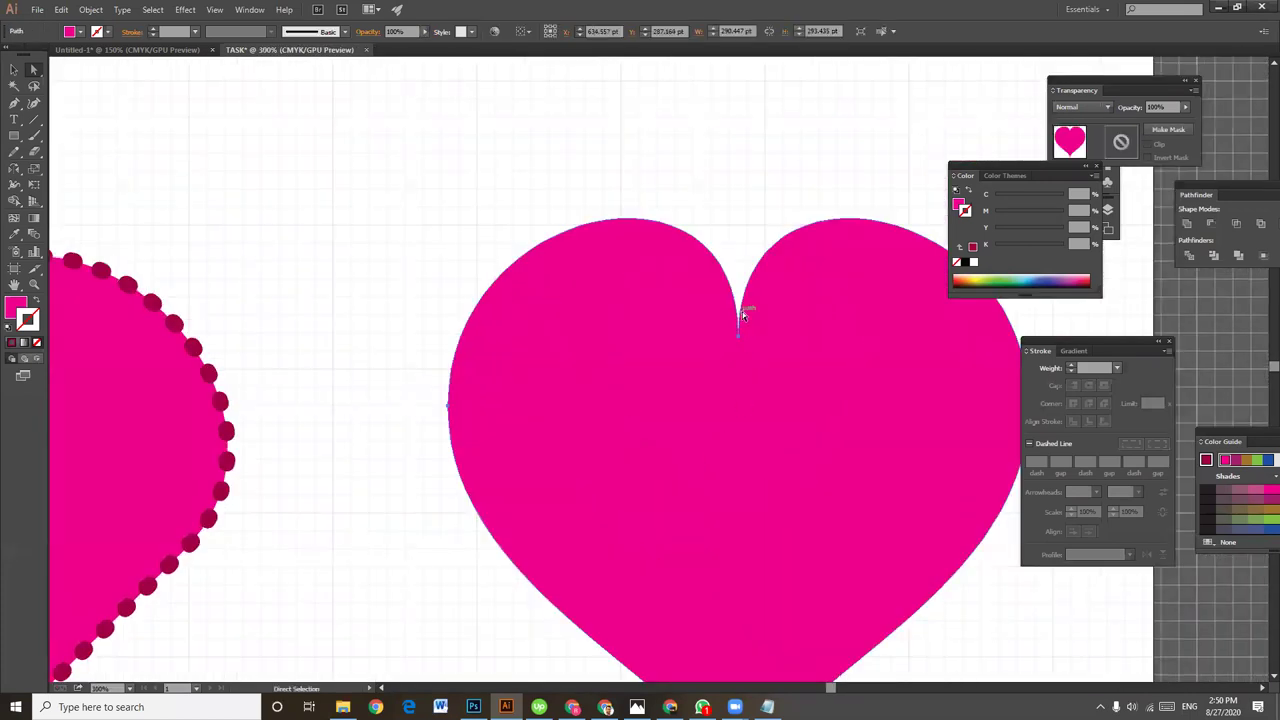
pyautogui.click(739, 337)
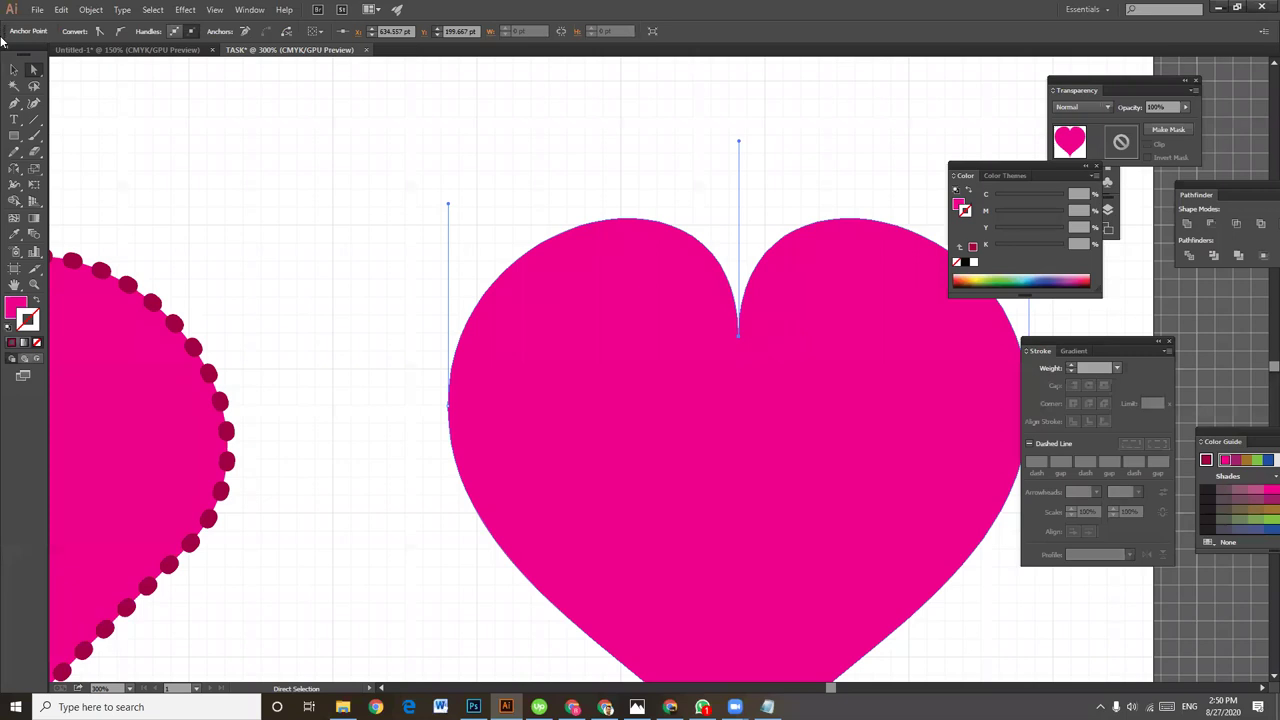
pyautogui.click(752, 314)
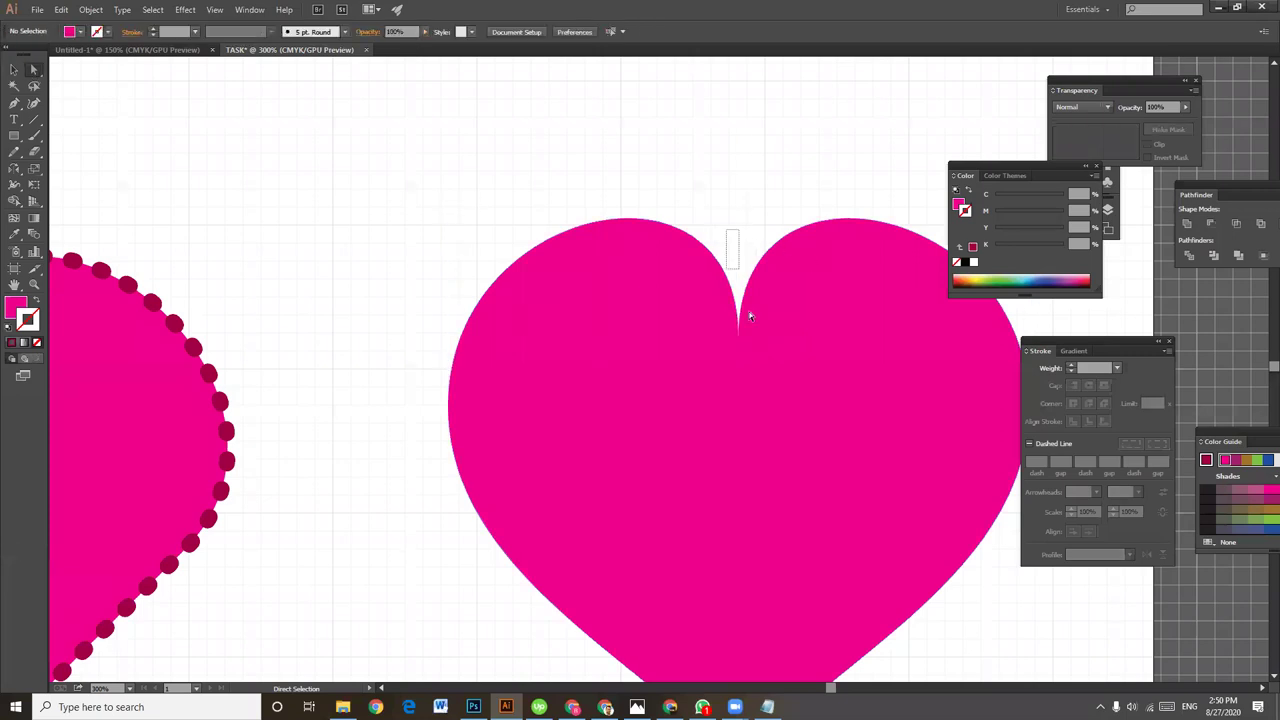
pyautogui.click(748, 346)
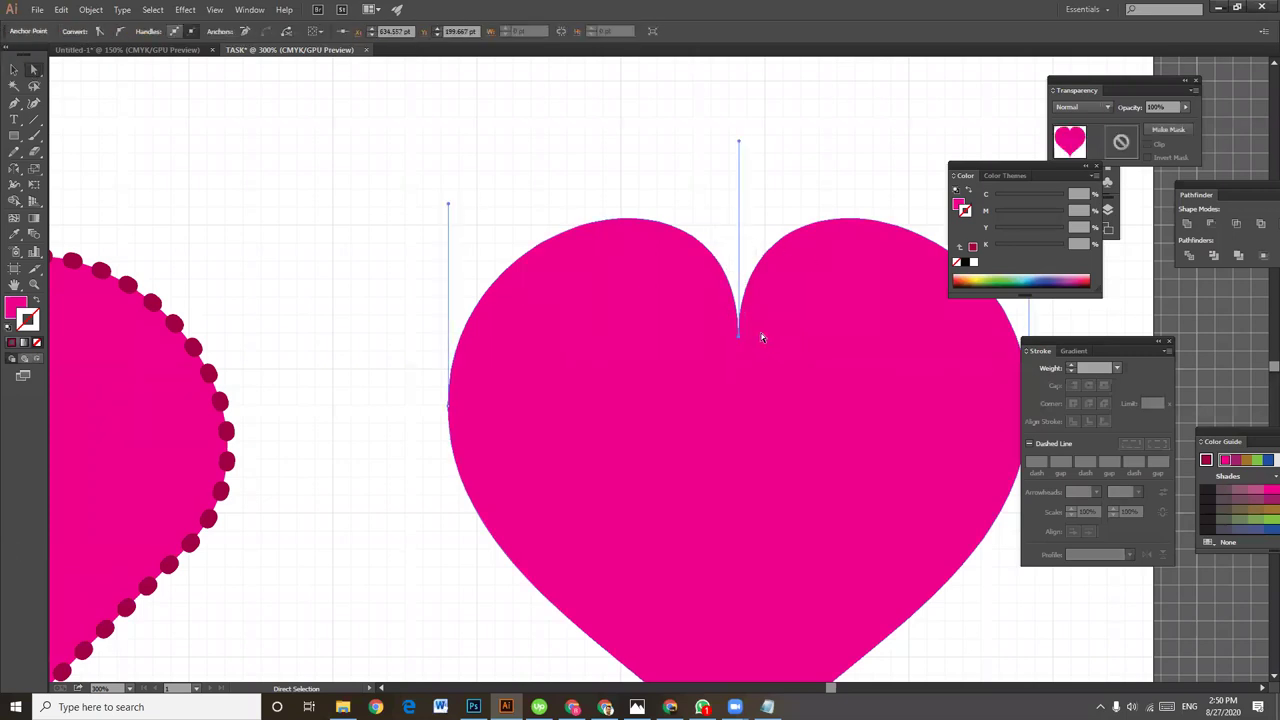
pyautogui.press('Down')
pyautogui.press('Down')
pyautogui.press('Down')
pyautogui.press('Down')
pyautogui.press('Down')
pyautogui.press('Down')
pyautogui.press('Down')
pyautogui.press('Down')
pyautogui.press('Down')
pyautogui.press('Down')
pyautogui.press('Down')
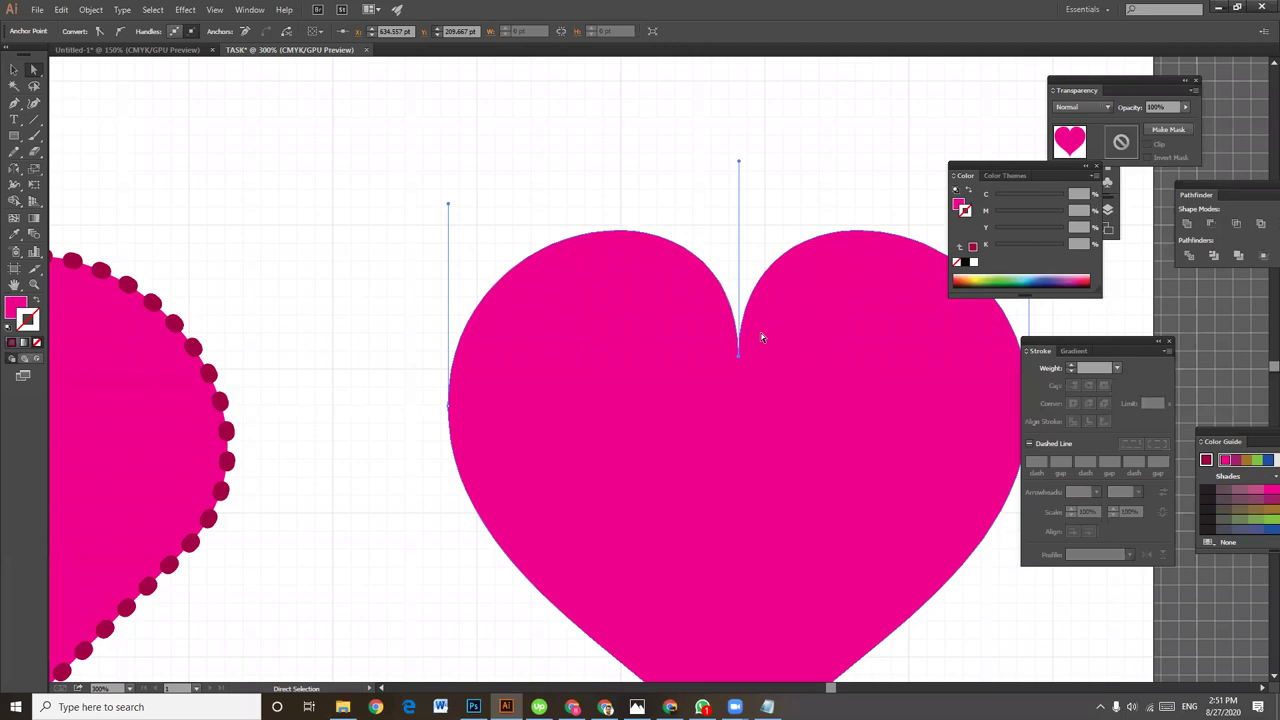
# Move the whole pen-drawn heart up and to the left.
pyautogui.hscroll(1, 766, 371)
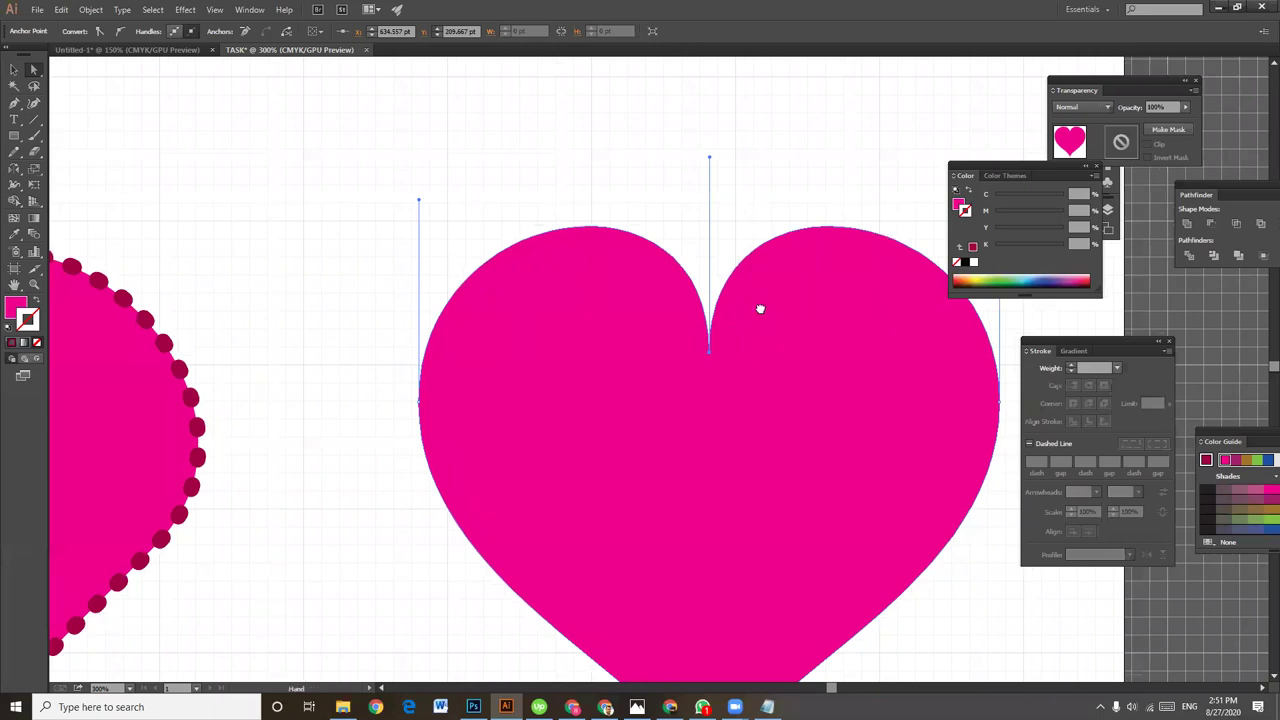
pyautogui.hscroll(4, 745, 304)
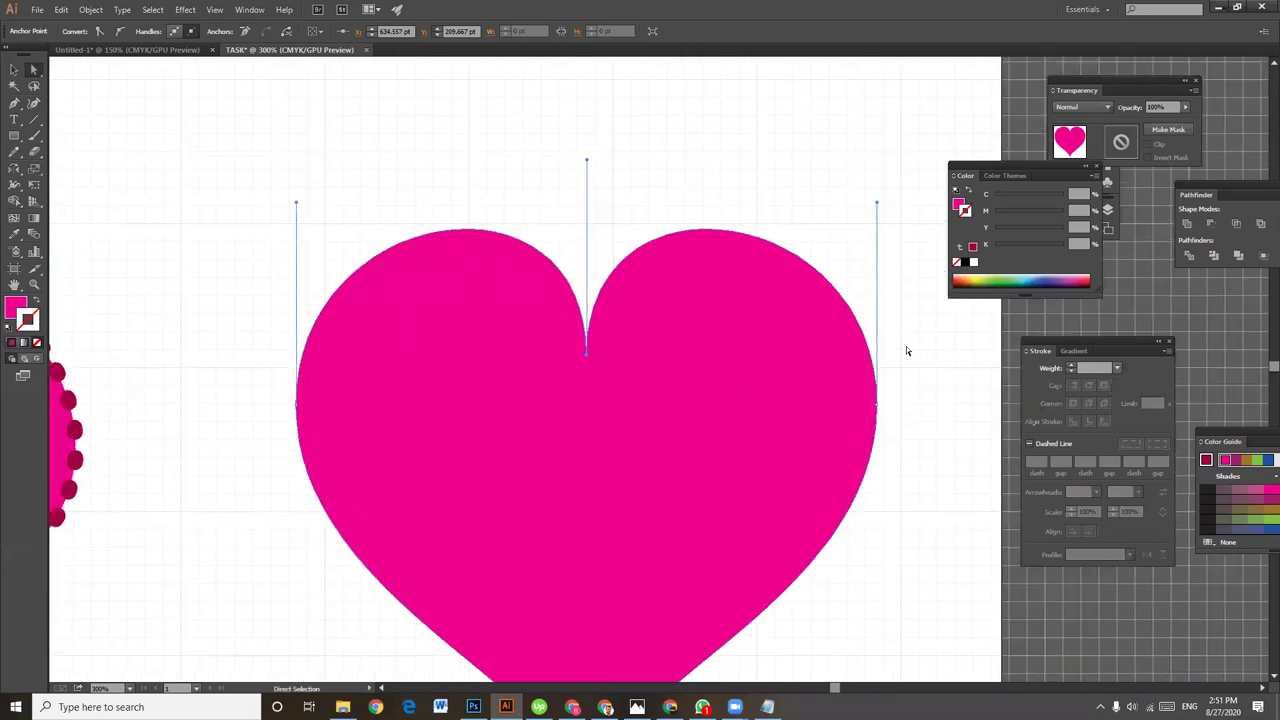
pyautogui.click(814, 294)
pyautogui.moveTo(664, 411); pyautogui.dragTo(622, 343)
# Nudge the heart left and lower the right lobe's curve handles.
pyautogui.hotkey('shift', 'Left')
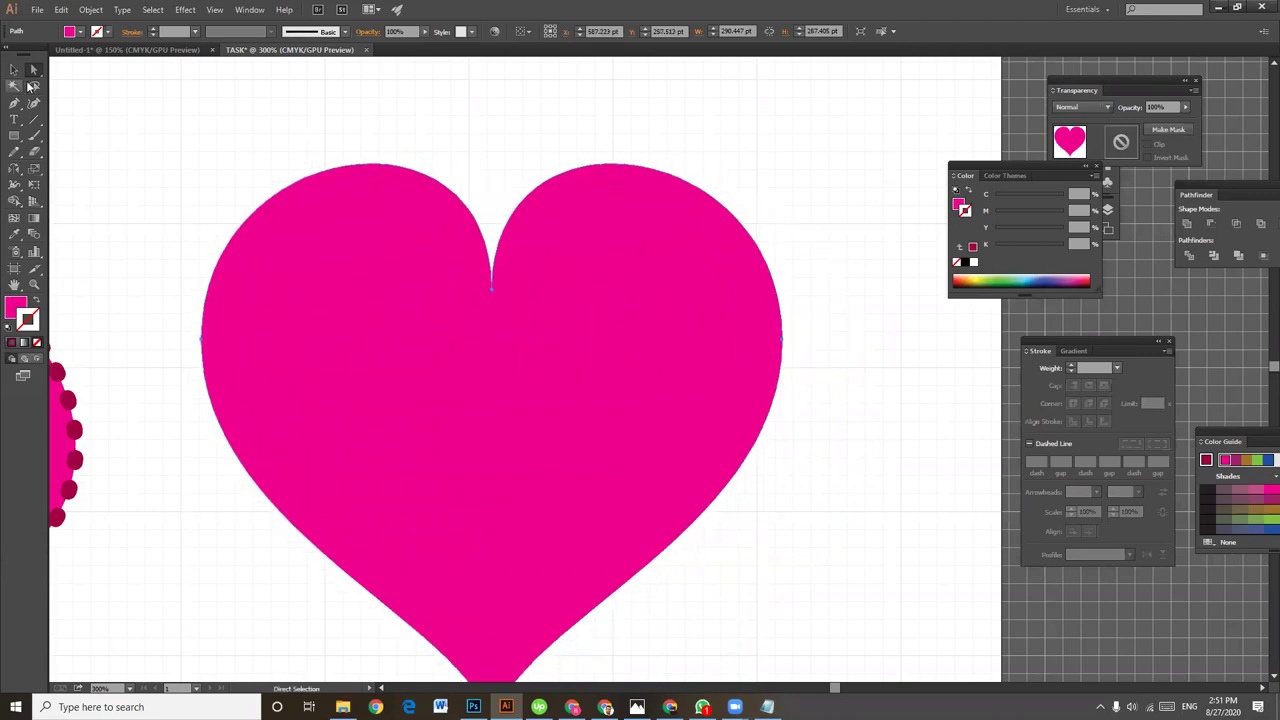
pyautogui.click(782, 337)
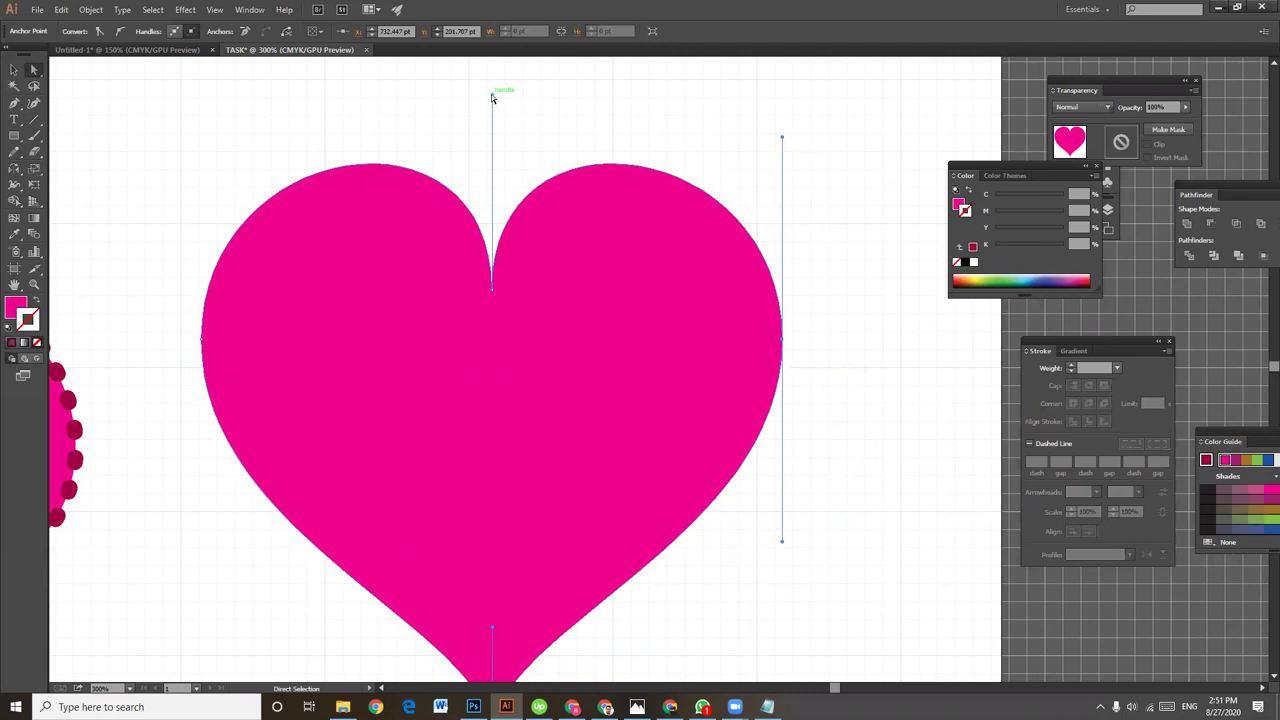
pyautogui.moveTo(490, 92); pyautogui.dragTo(471, 164)
pyautogui.moveTo(783, 139); pyautogui.dragTo(783, 157)
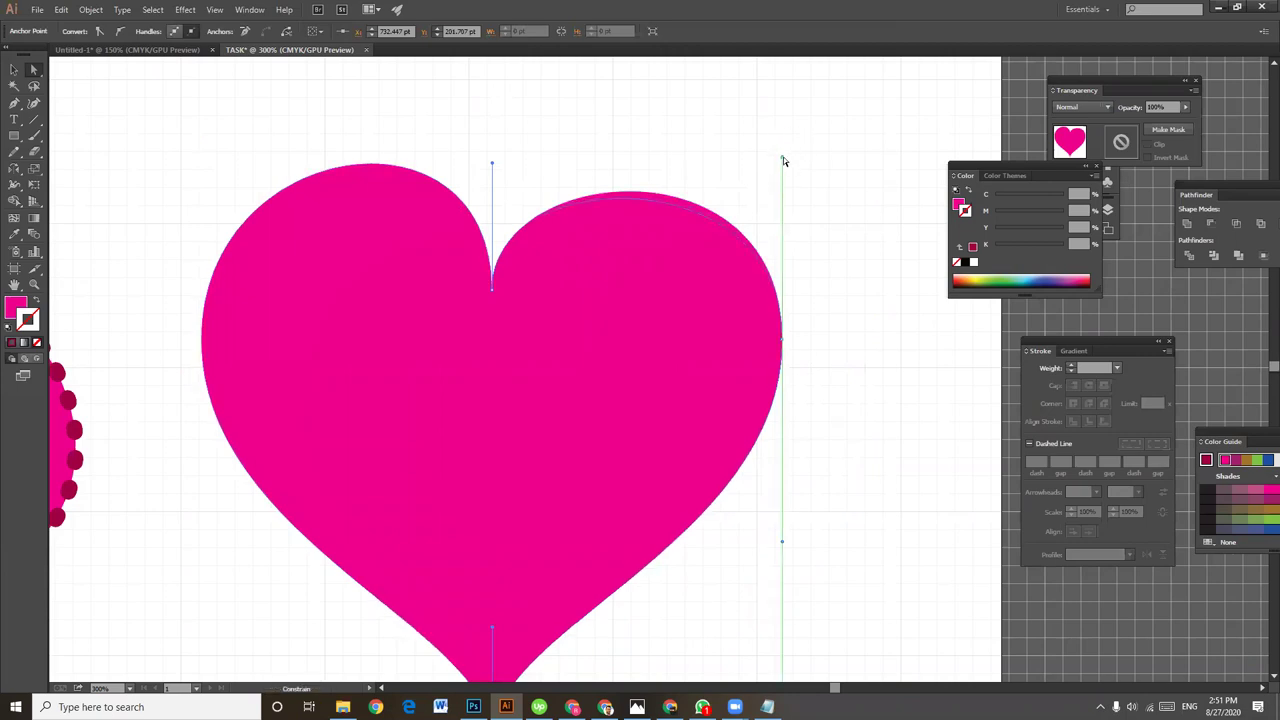
# Lower and round the left lobe's curve, then zoom out to the artboard.
pyautogui.click(274, 193)
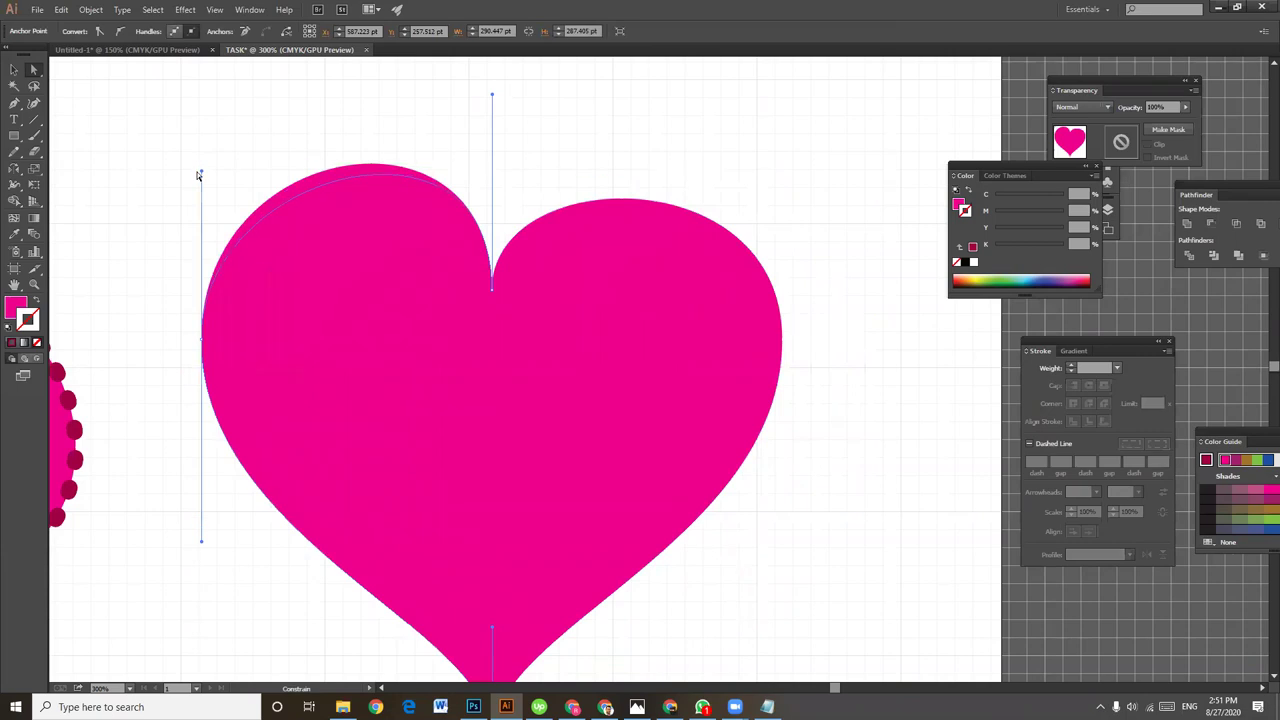
pyautogui.moveTo(201, 141); pyautogui.dragTo(201, 171)
pyautogui.moveTo(494, 93); pyautogui.dragTo(492, 141)
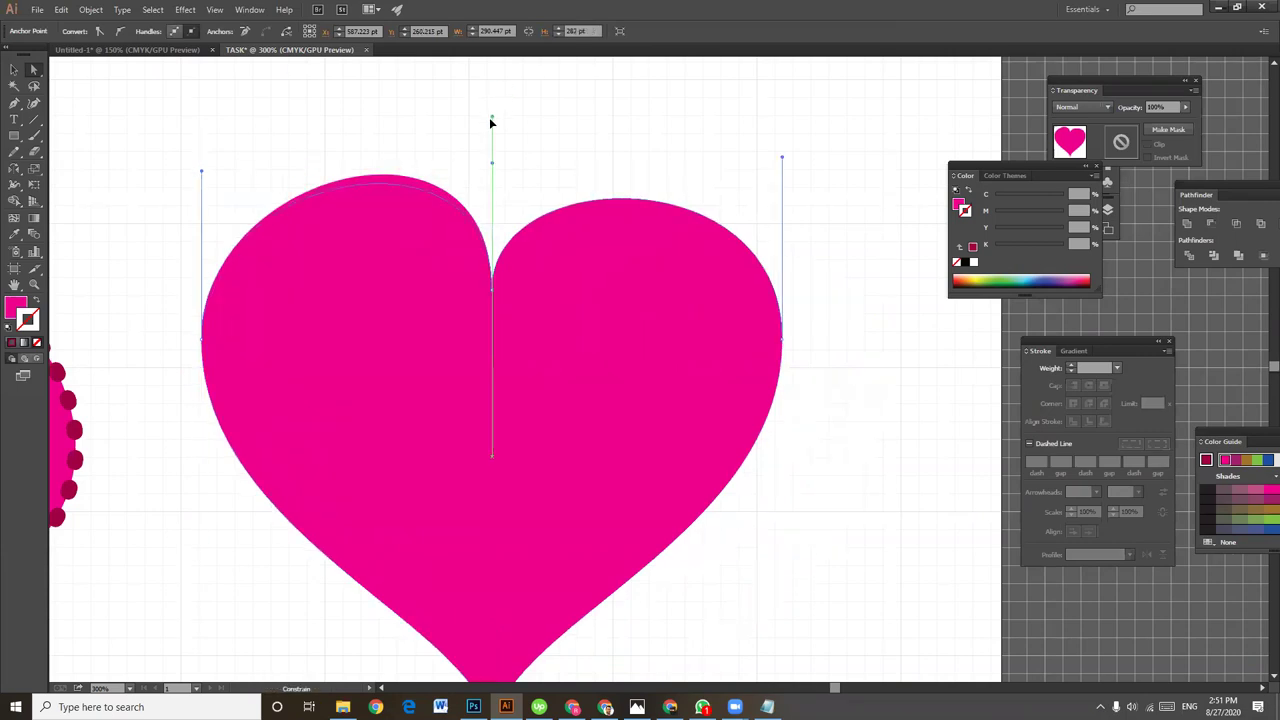
pyautogui.click(688, 148)
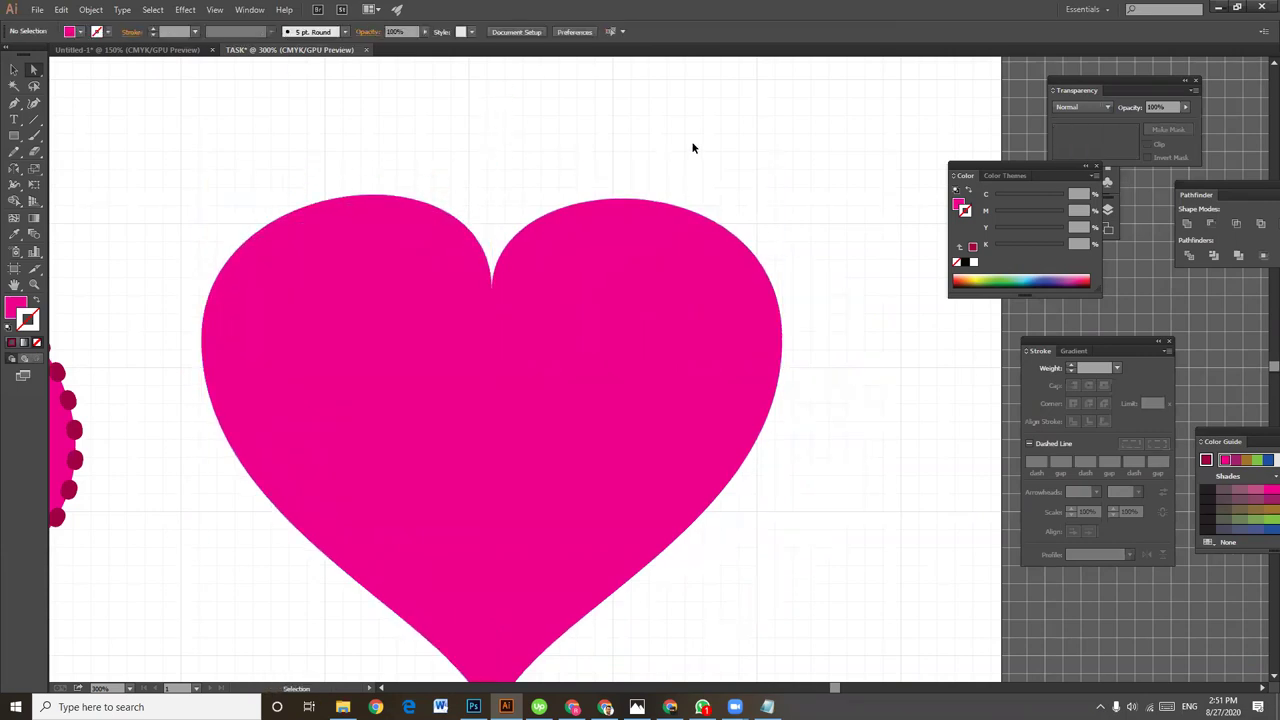
pyautogui.hotkey('ctrl', '-')
pyautogui.hotkey('ctrl', '-')
pyautogui.hotkey('ctrl', '-')
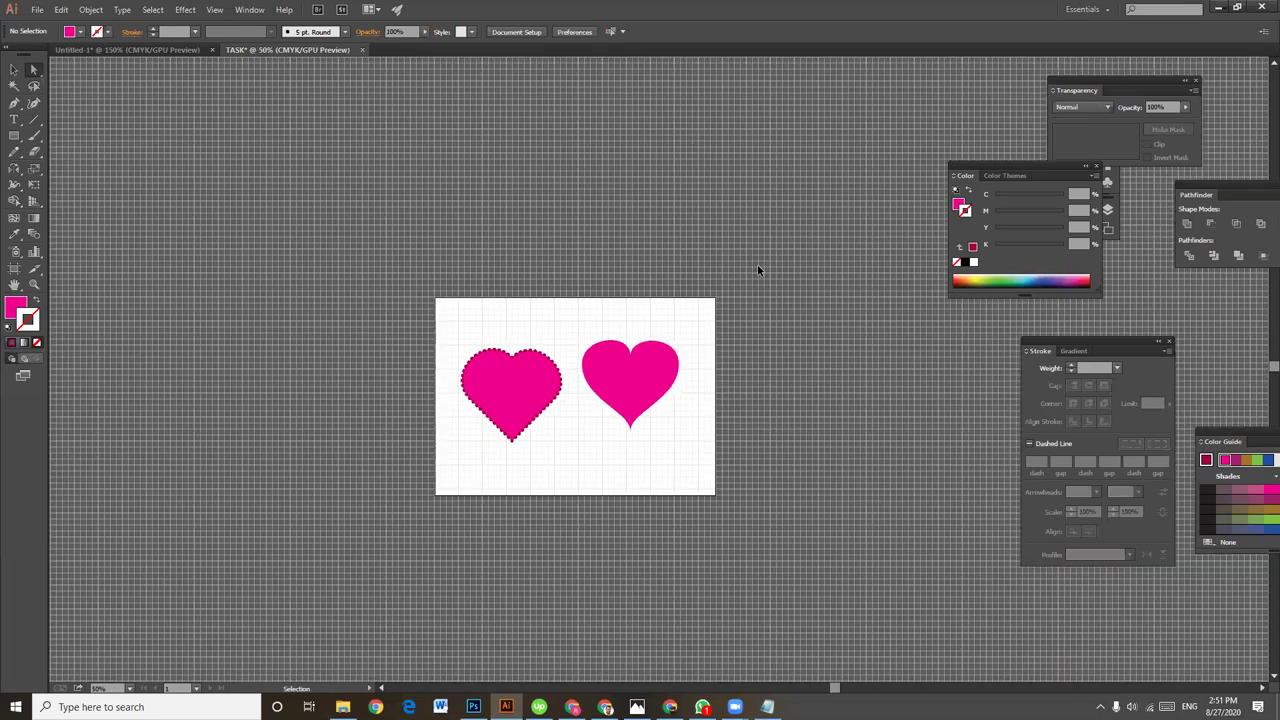
# Undo the two recent changes and hide the grid.
pyautogui.hotkey('ctrl', 'z')
pyautogui.hotkey('ctrl', 'z')
pyautogui.hotkey('ctrl', 'z')
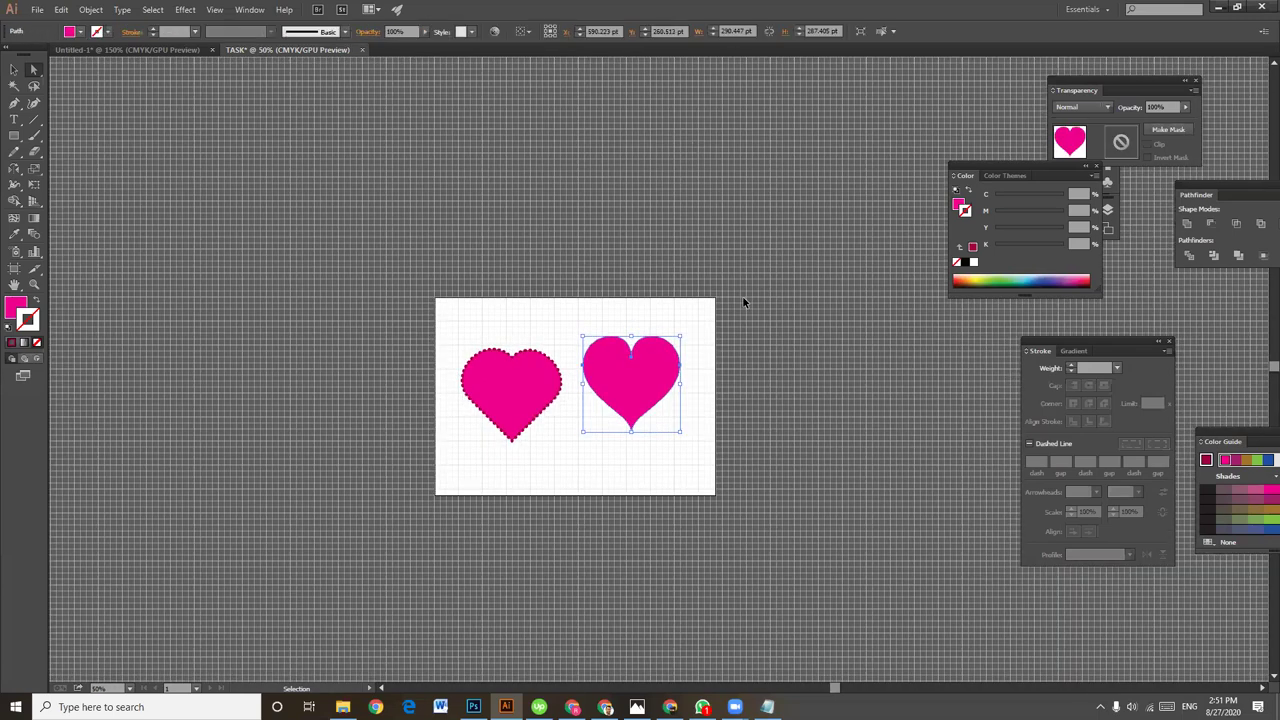
pyautogui.hotkey('ctrl', 'z')
pyautogui.press('a')
pyautogui.hotkey('ctrl', "'")
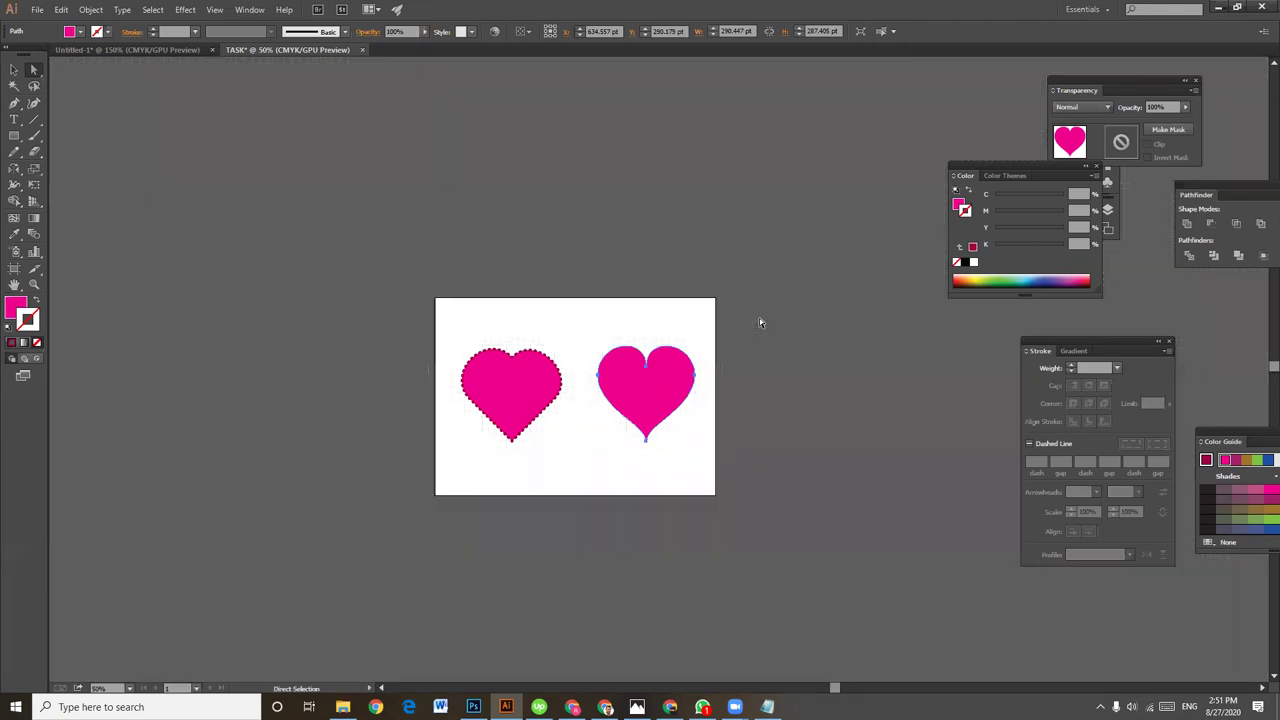
pyautogui.press('v')
pyautogui.click(356, 246)
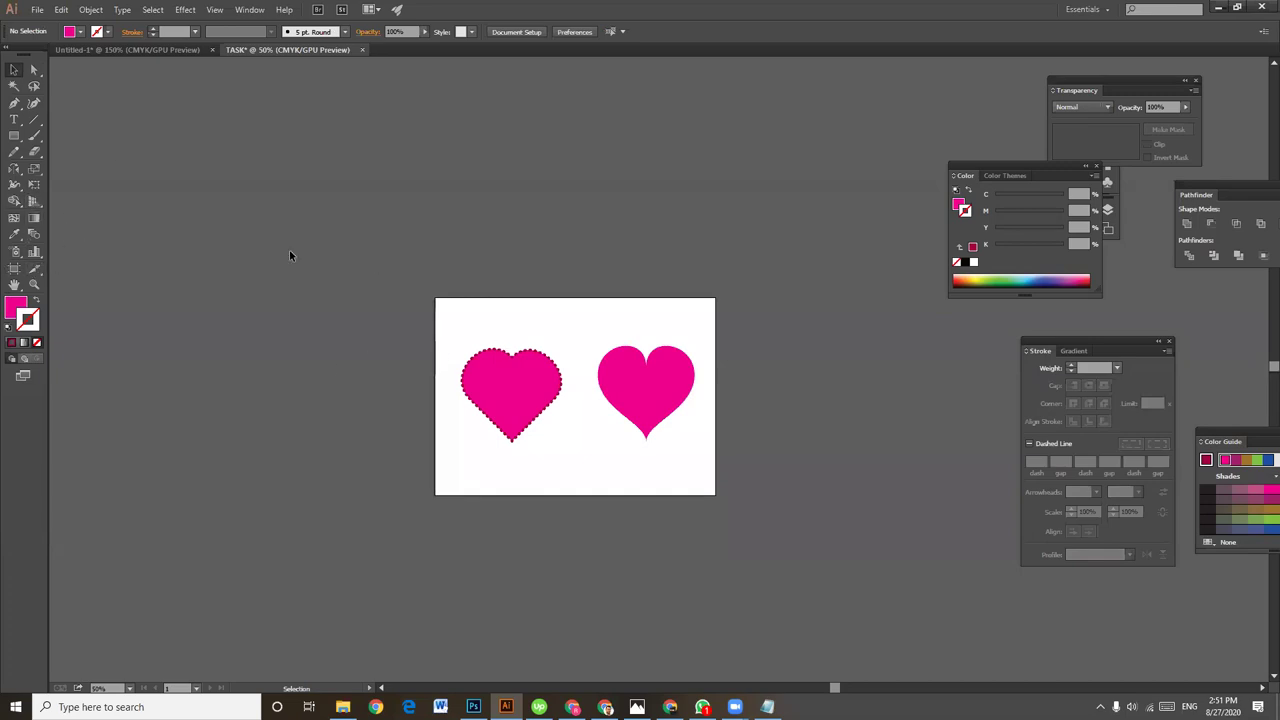
# Marquee-select both hearts and shrink them slightly together.
pyautogui.moveTo(474, 328); pyautogui.dragTo(680, 428)
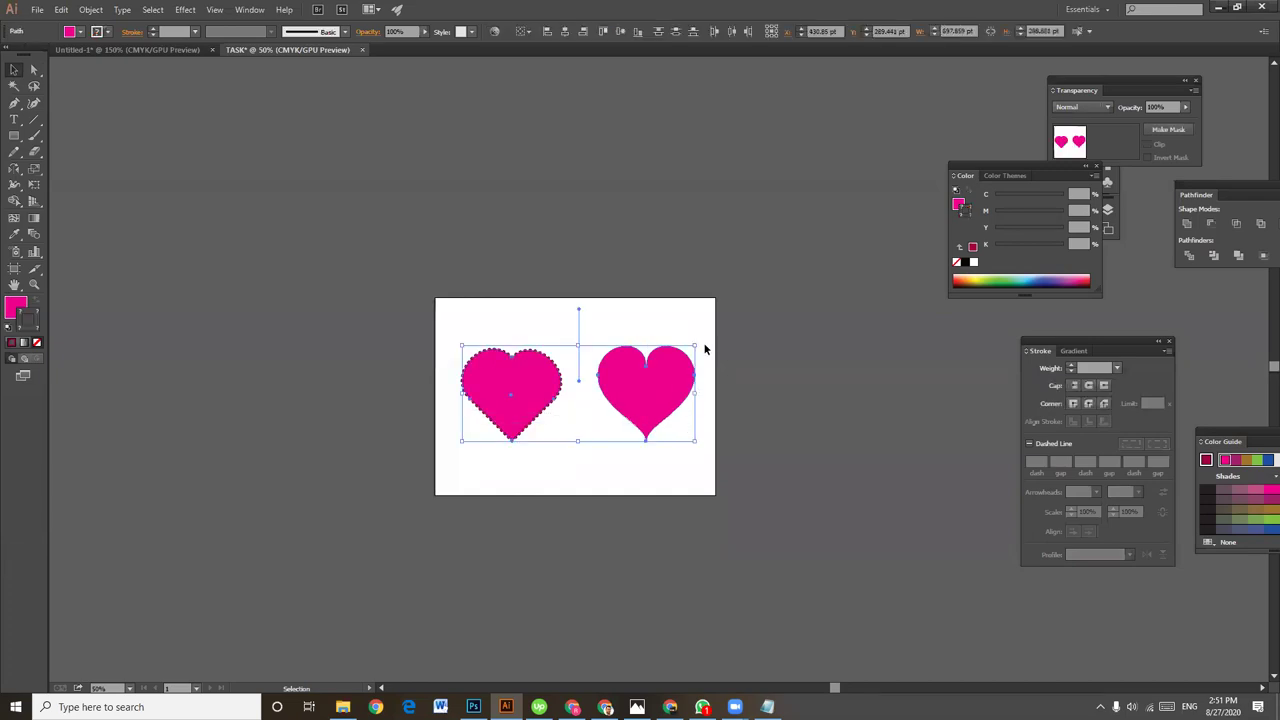
pyautogui.click(478, 303)
pyautogui.moveTo(528, 300); pyautogui.dragTo(589, 352)
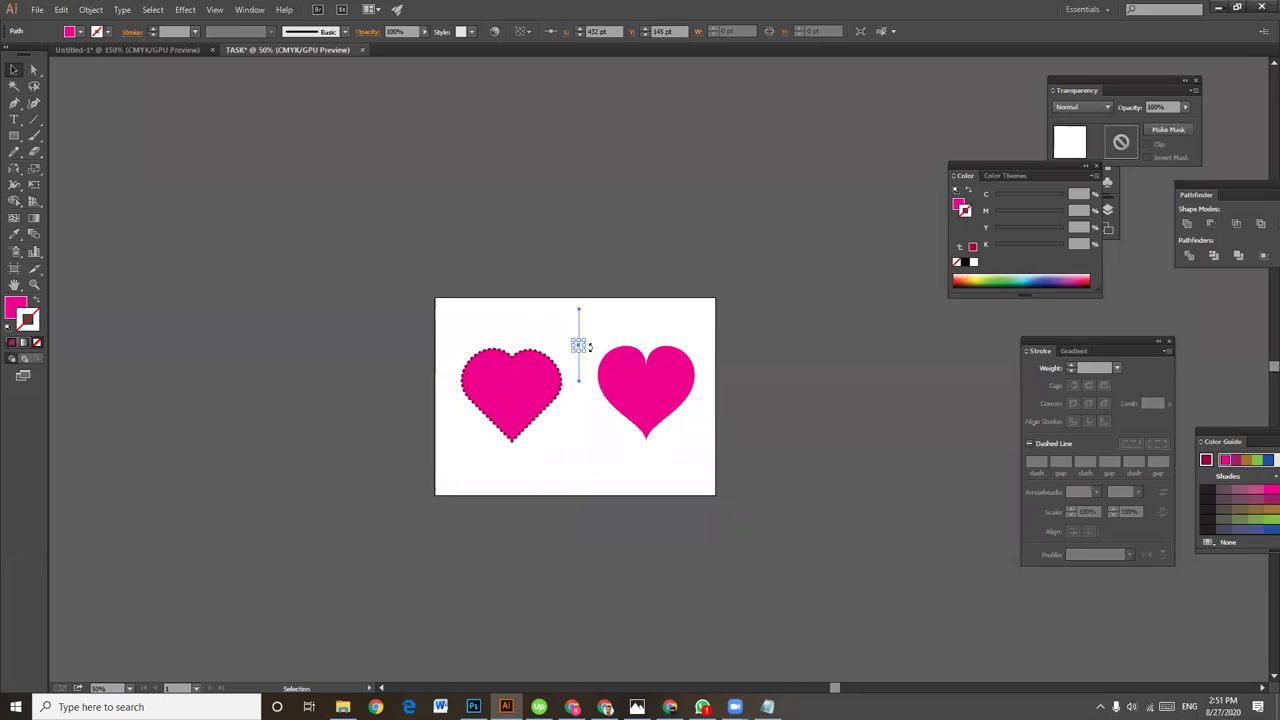
pyautogui.click(535, 333)
pyautogui.moveTo(456, 324)
pyautogui.mouseDown()
pyautogui.moveTo(680, 450)
pyautogui.moveTo(692, 443)
pyautogui.mouseUp()
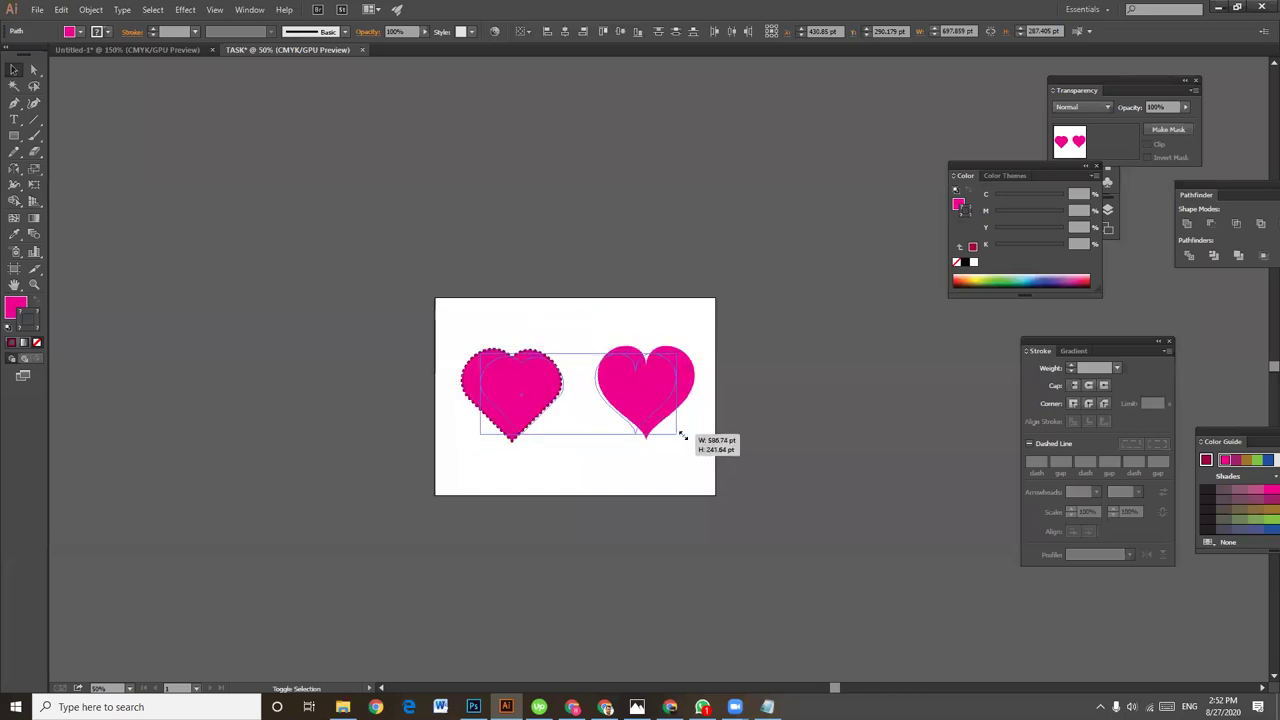
pyautogui.moveTo(683, 436); pyautogui.dragTo(688, 437)
pyautogui.click(760, 435)
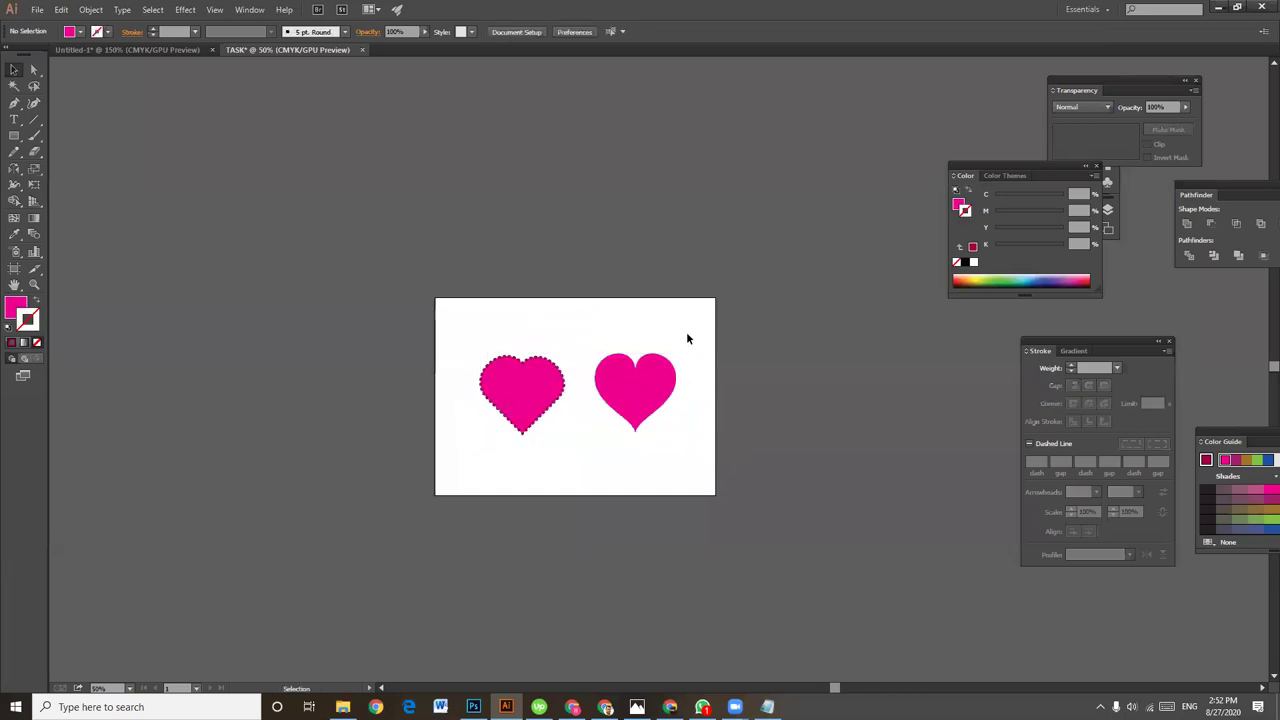
# Widen the TASK artboard to 1084 × 595.28 pt by extending its left and right edges.
pyautogui.click(14, 268)
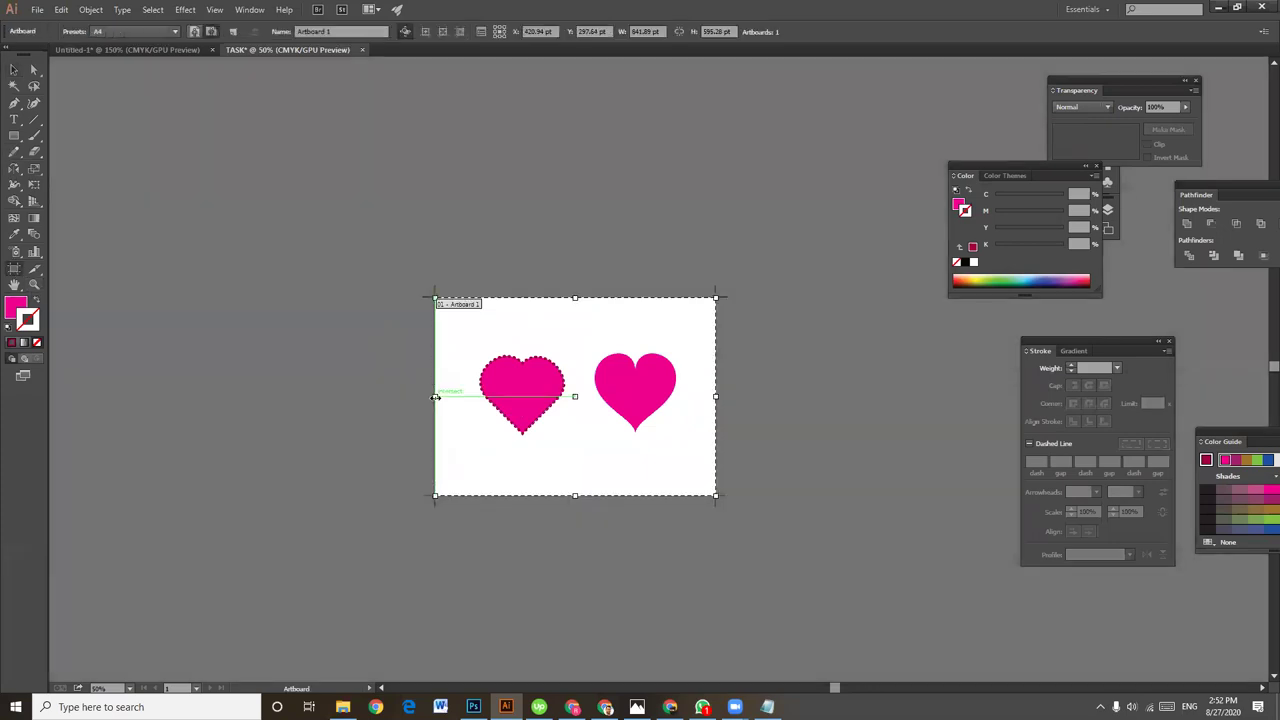
pyautogui.moveTo(437, 400); pyautogui.dragTo(369, 398)
pyautogui.moveTo(716, 397); pyautogui.dragTo(730, 397)
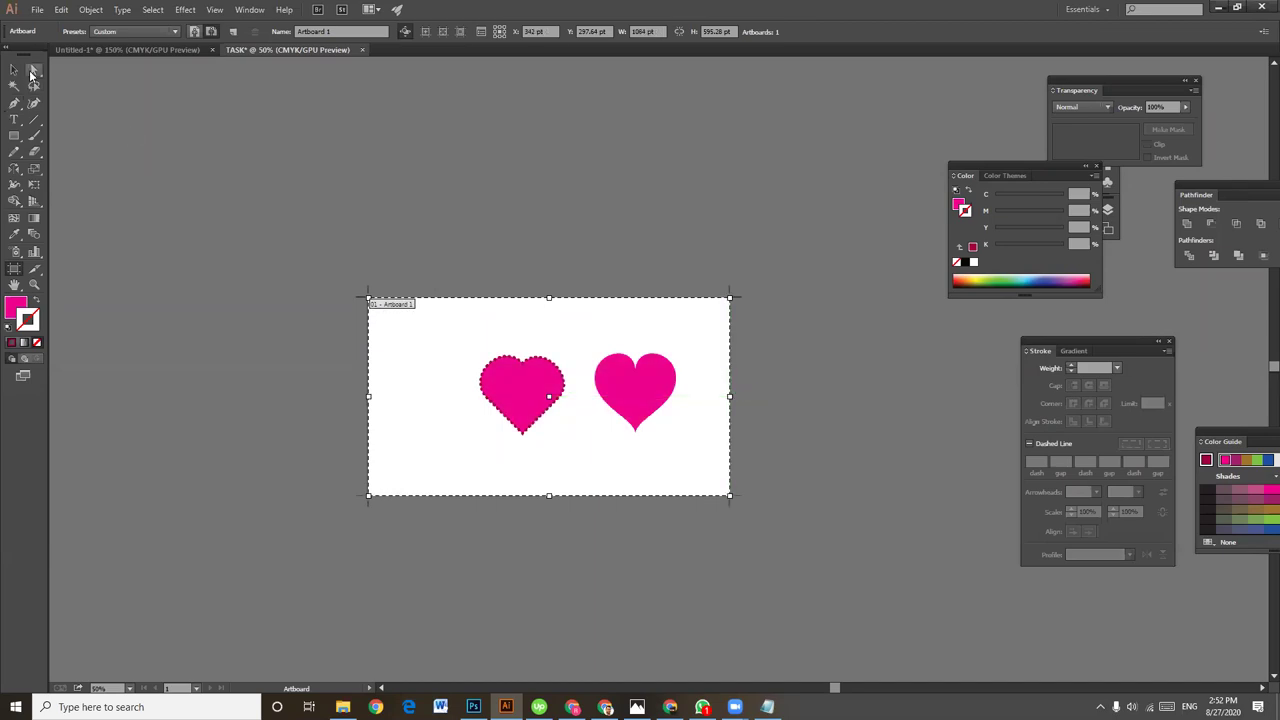
pyautogui.click(14, 70)
# Enlarge both magenta hearts together and center them on the wider artboard.
pyautogui.moveTo(449, 334); pyautogui.dragTo(686, 446)
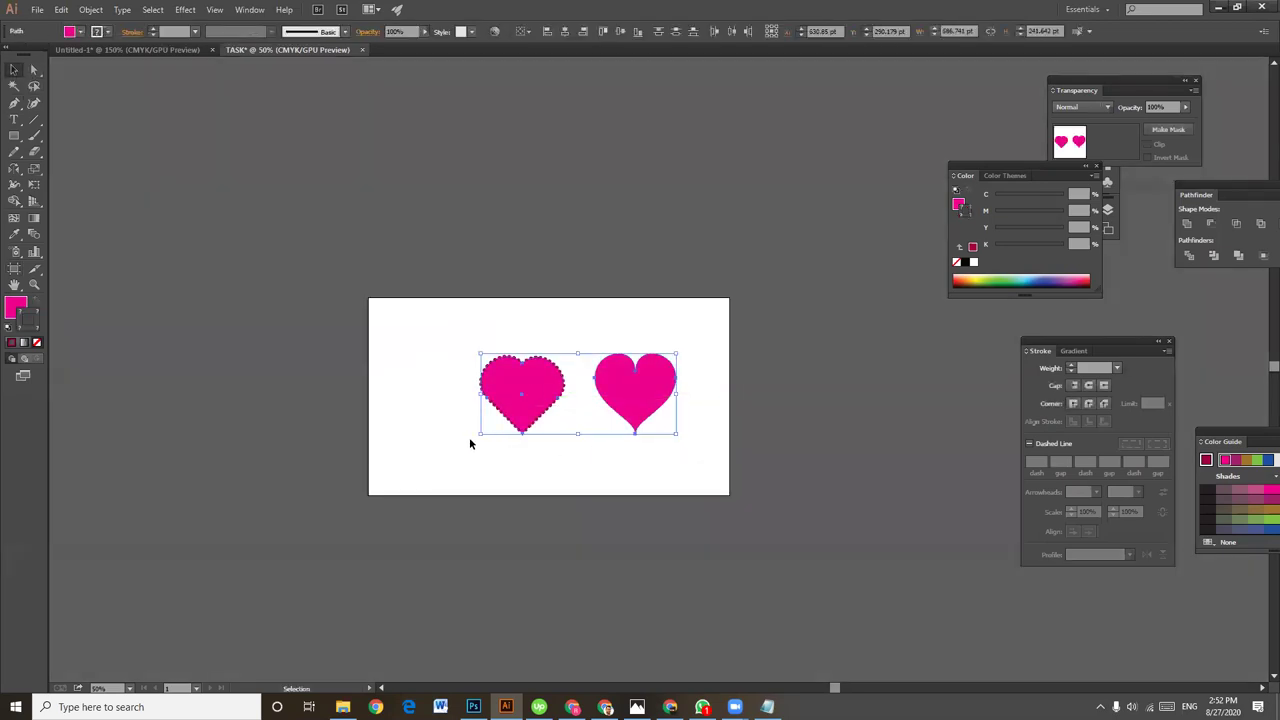
pyautogui.moveTo(479, 436); pyautogui.dragTo(384, 456)
pyautogui.moveTo(649, 386); pyautogui.dragTo(632, 385)
pyautogui.click(778, 382)
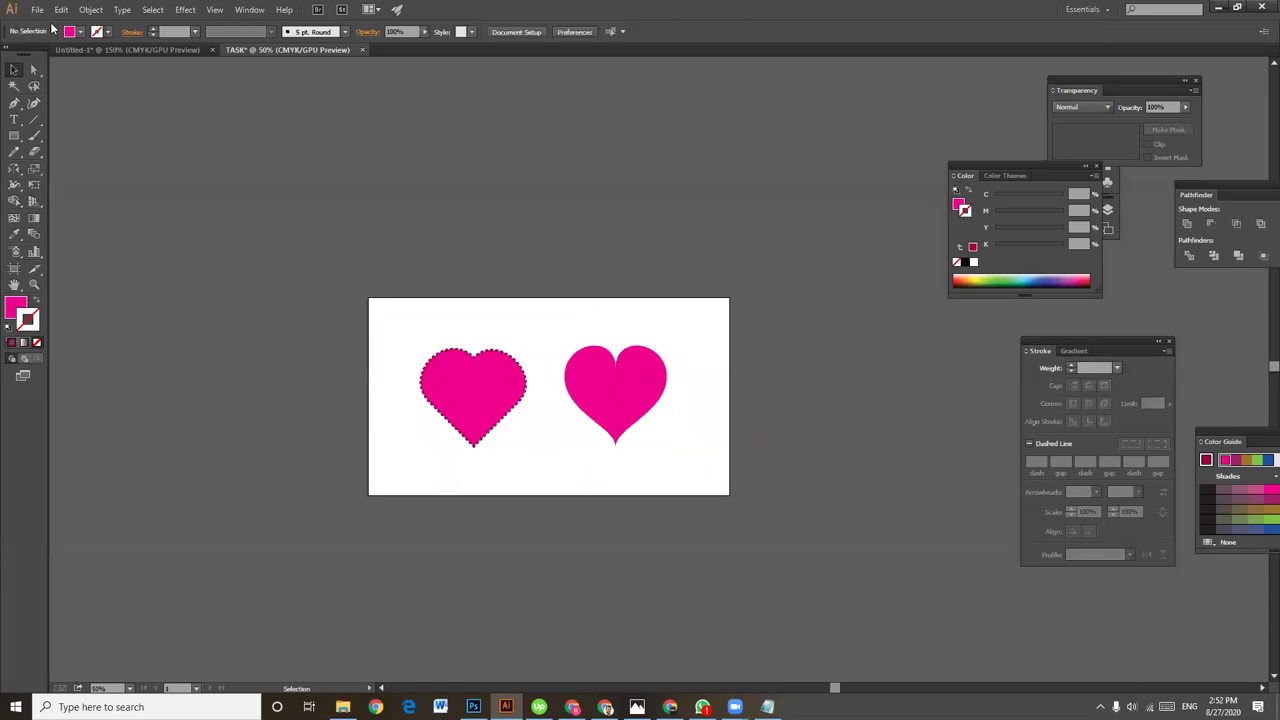
# Cancel a plain File > Export and bring the File menu back up.
pyautogui.click(37, 10)
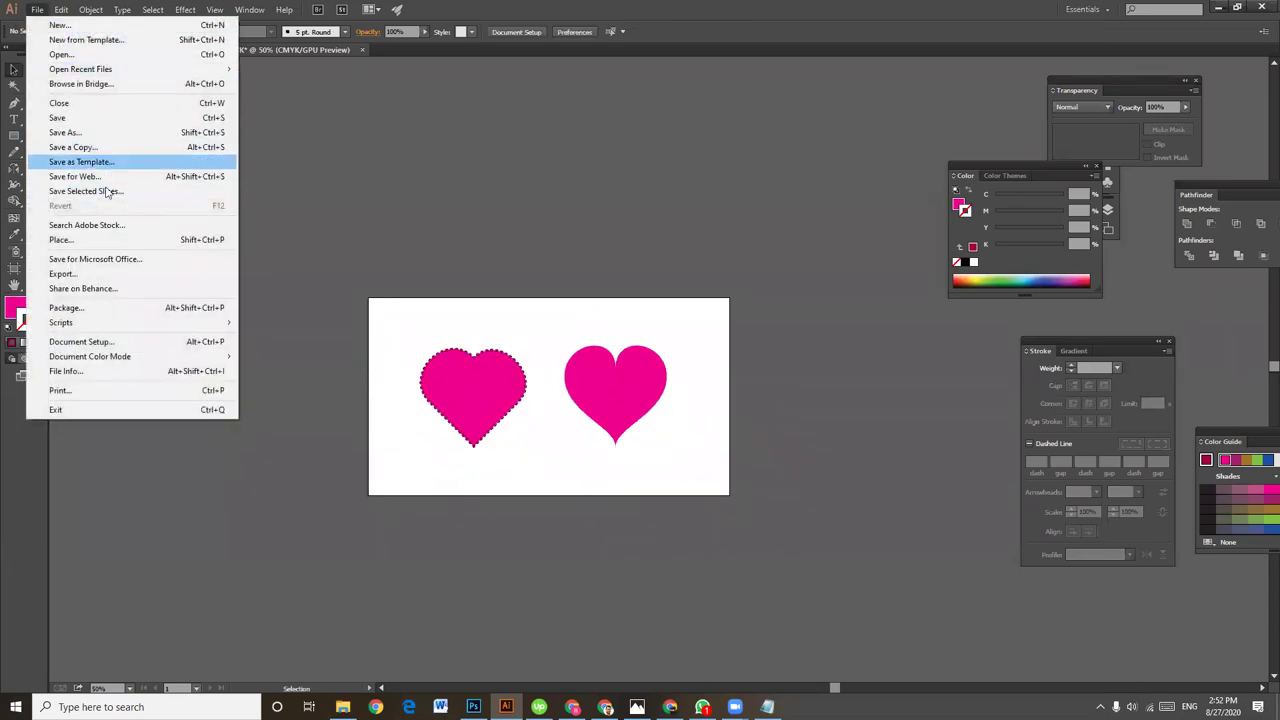
pyautogui.click(91, 279)
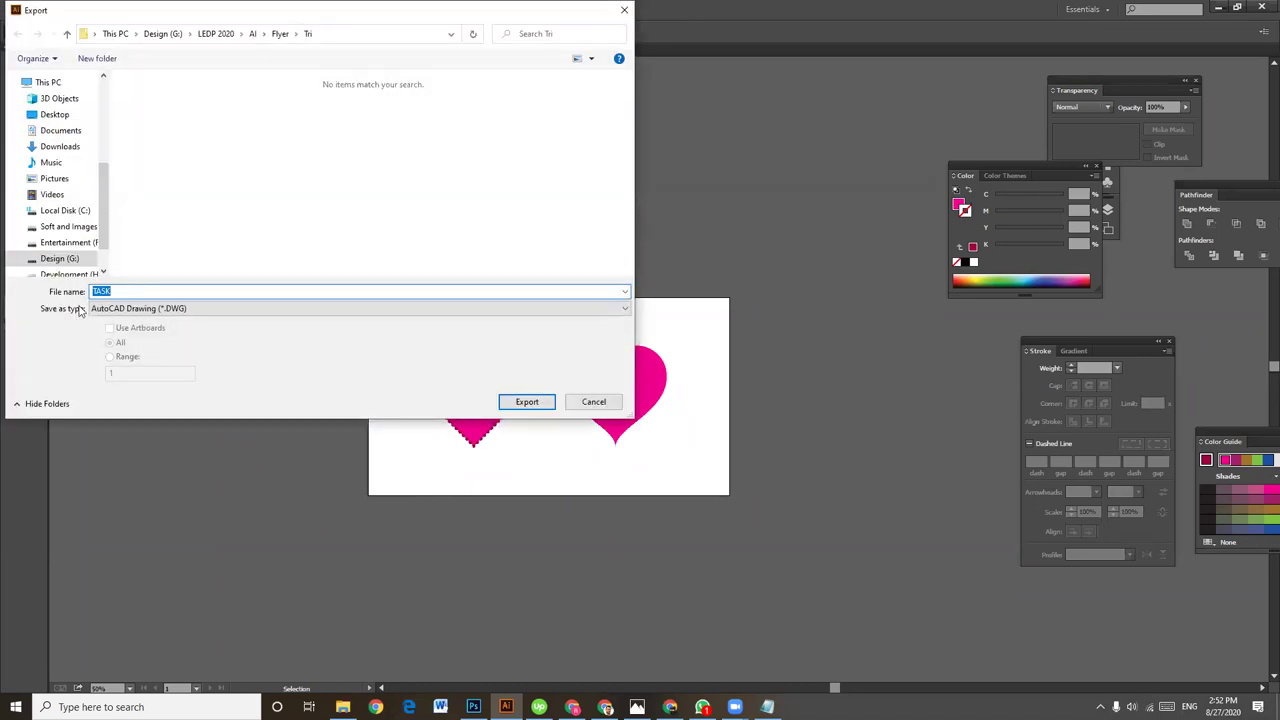
pyautogui.click(594, 401)
pyautogui.click(37, 9)
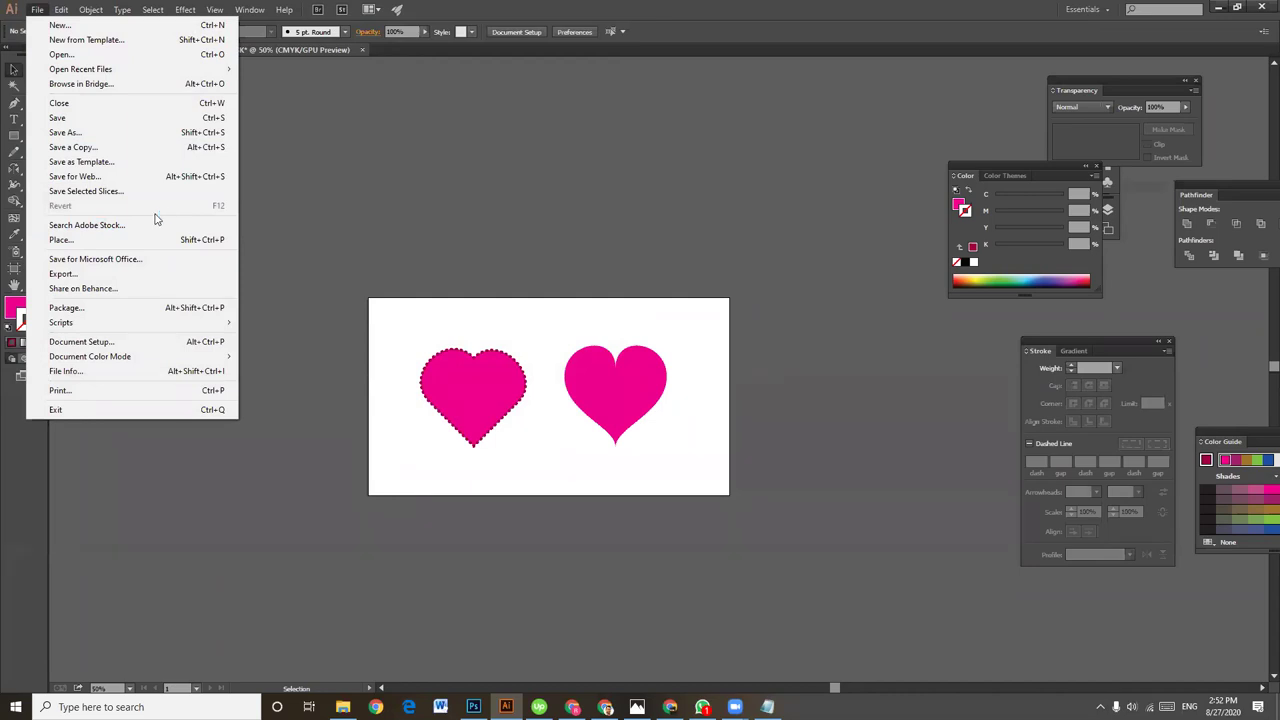
# Export via Save for Web as a JPEG to the Desktop, entering the name 1245.
pyautogui.click(75, 176)
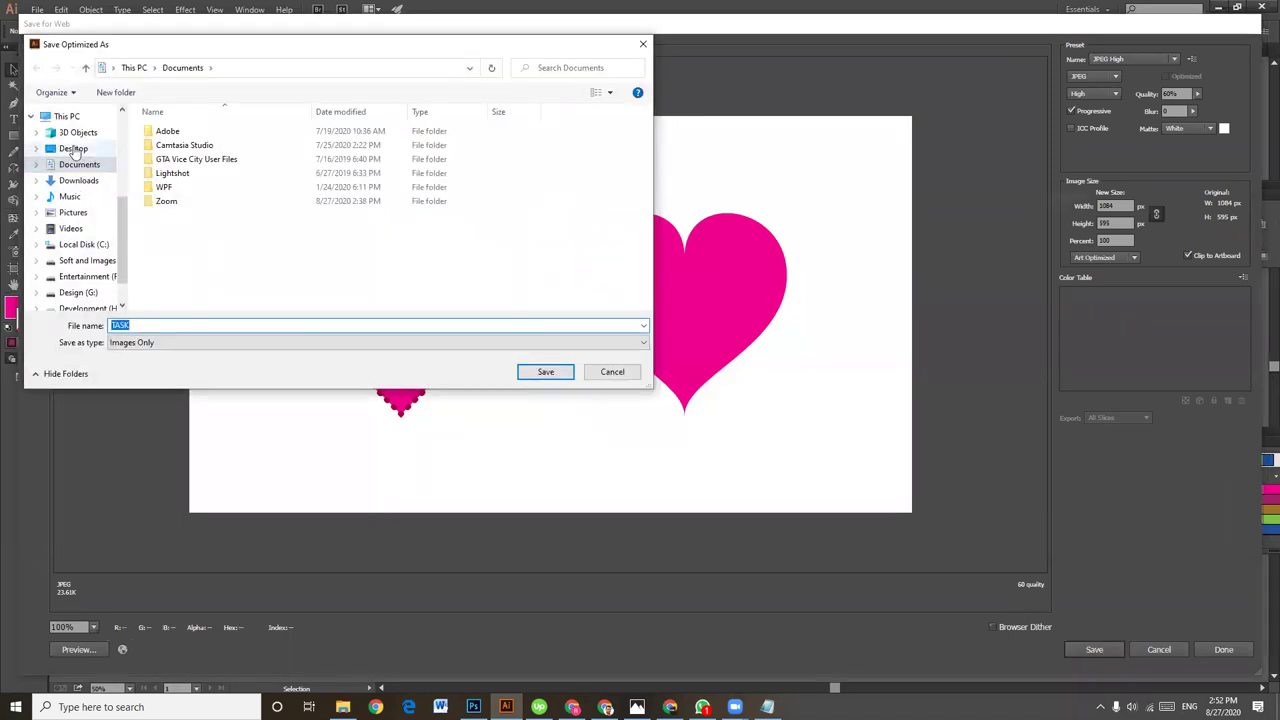
pyautogui.click(73, 148)
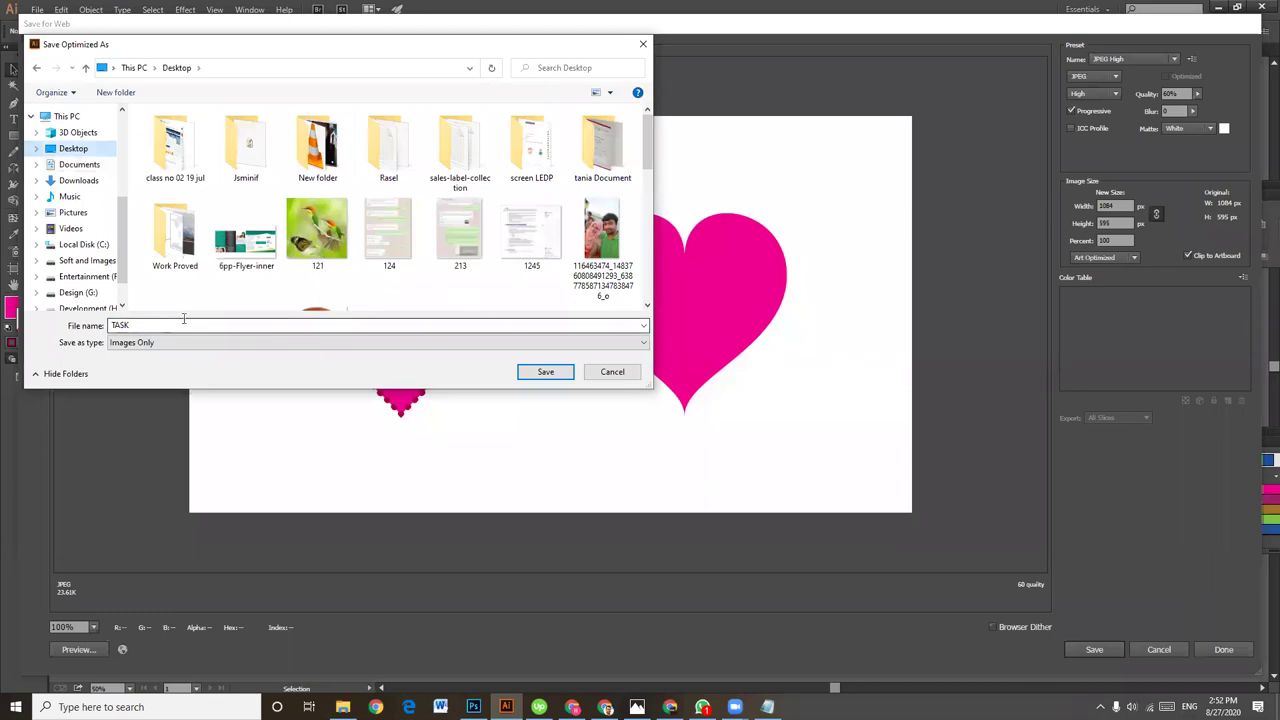
pyautogui.click(178, 325)
pyautogui.write('1245')
pyautogui.press('Return')
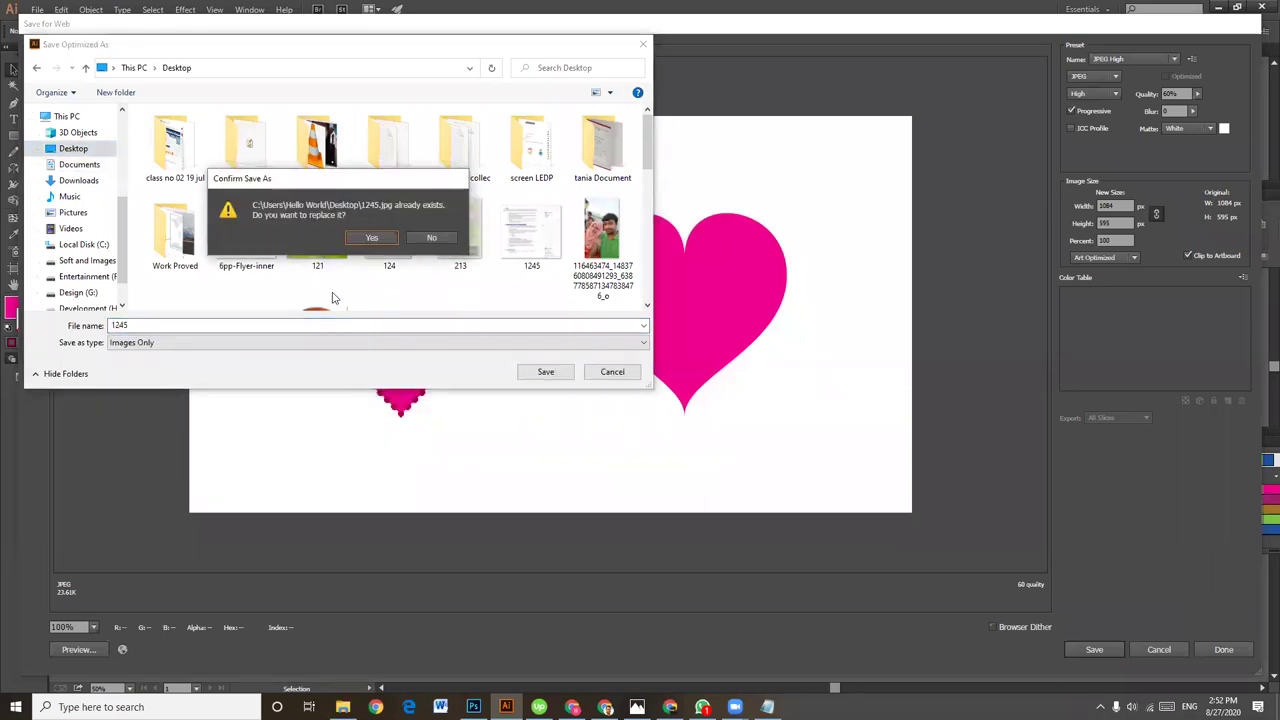
# Decline replacing the existing 1245 file and save the JPEG as 12456 instead.
pyautogui.click(431, 237)
pyautogui.click(218, 325)
pyautogui.write('6')
pyautogui.click(540, 372)
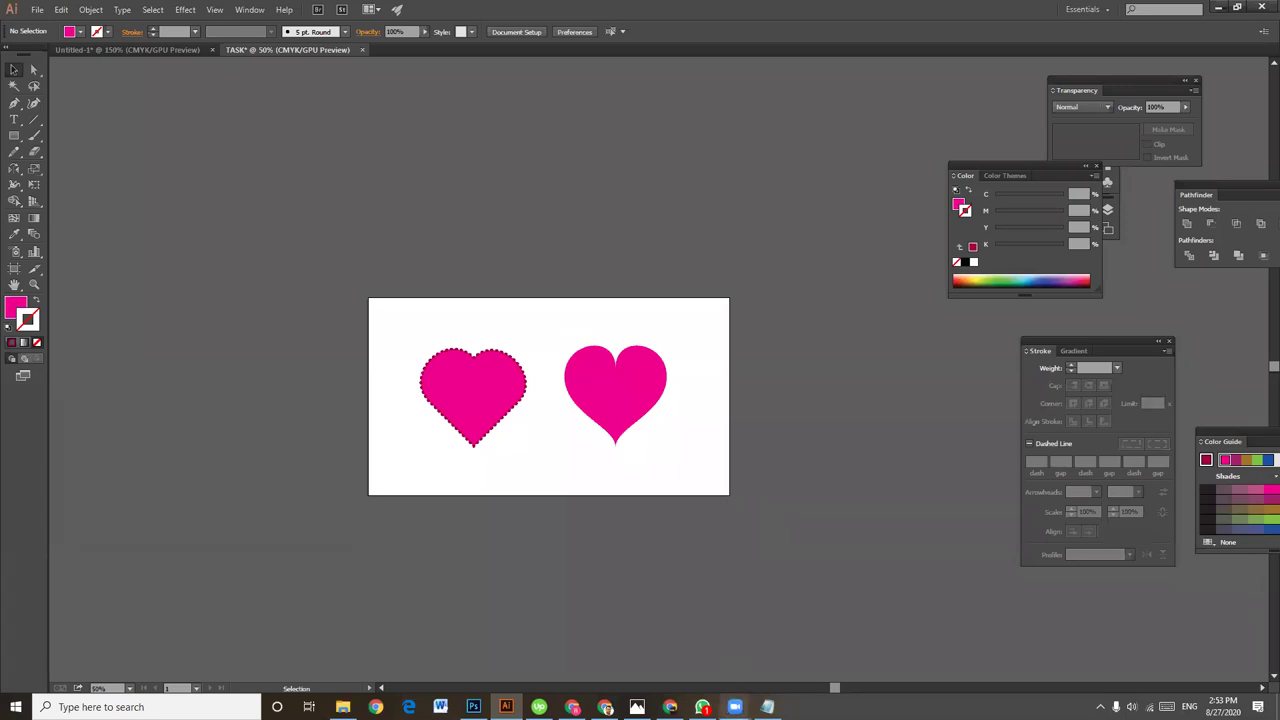
pyautogui.click(771, 676)
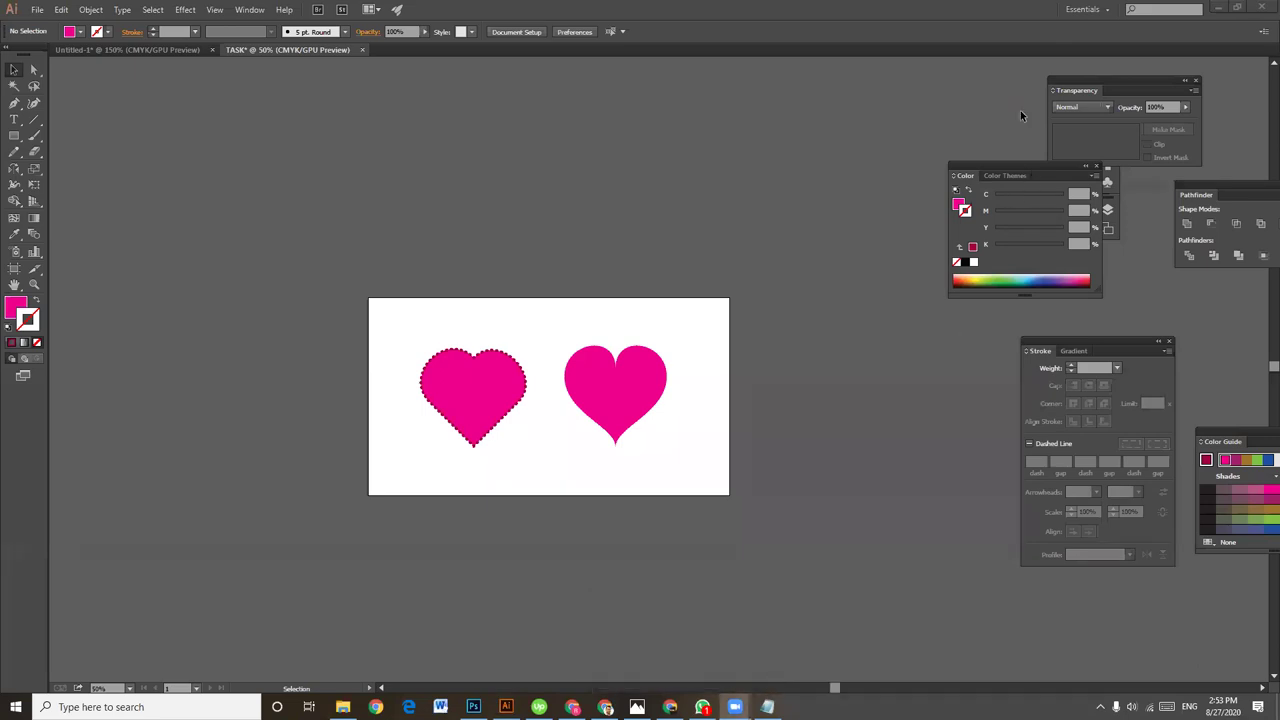